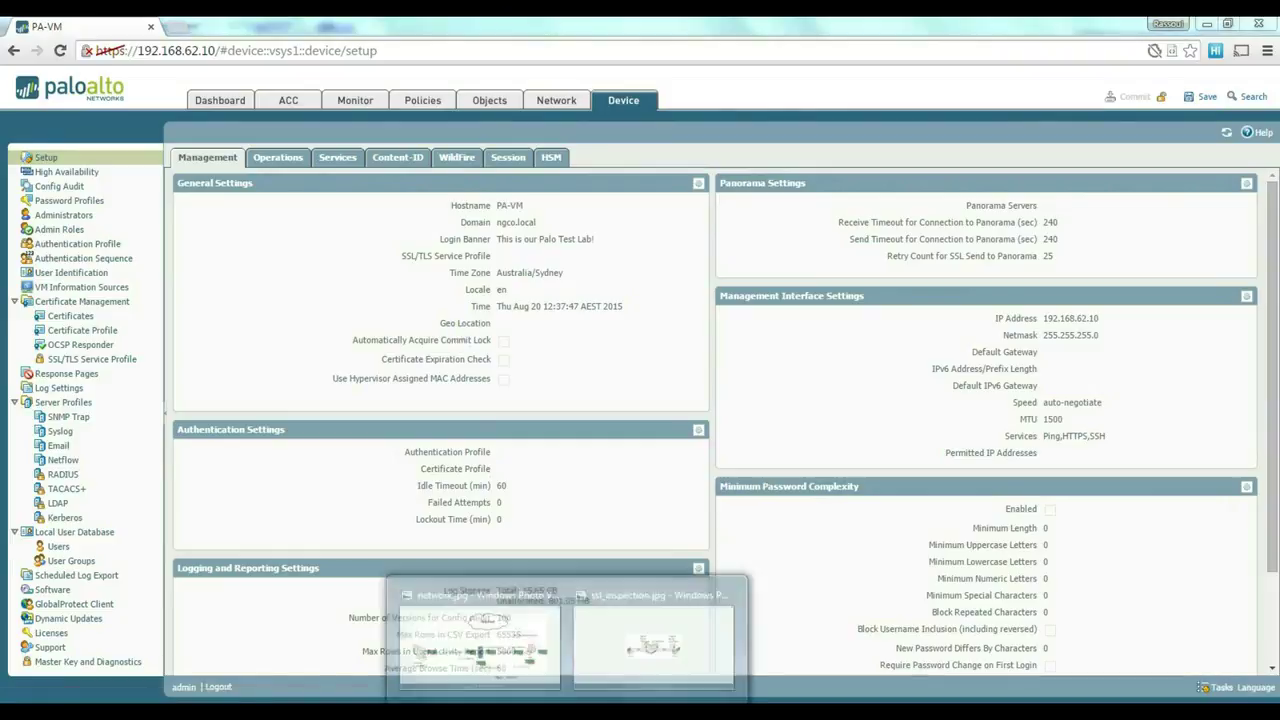
Step: View the ssl_inspection.jpg diagram of client-to-server SSL inspection and return to the firewall's web interface
click(651, 634)
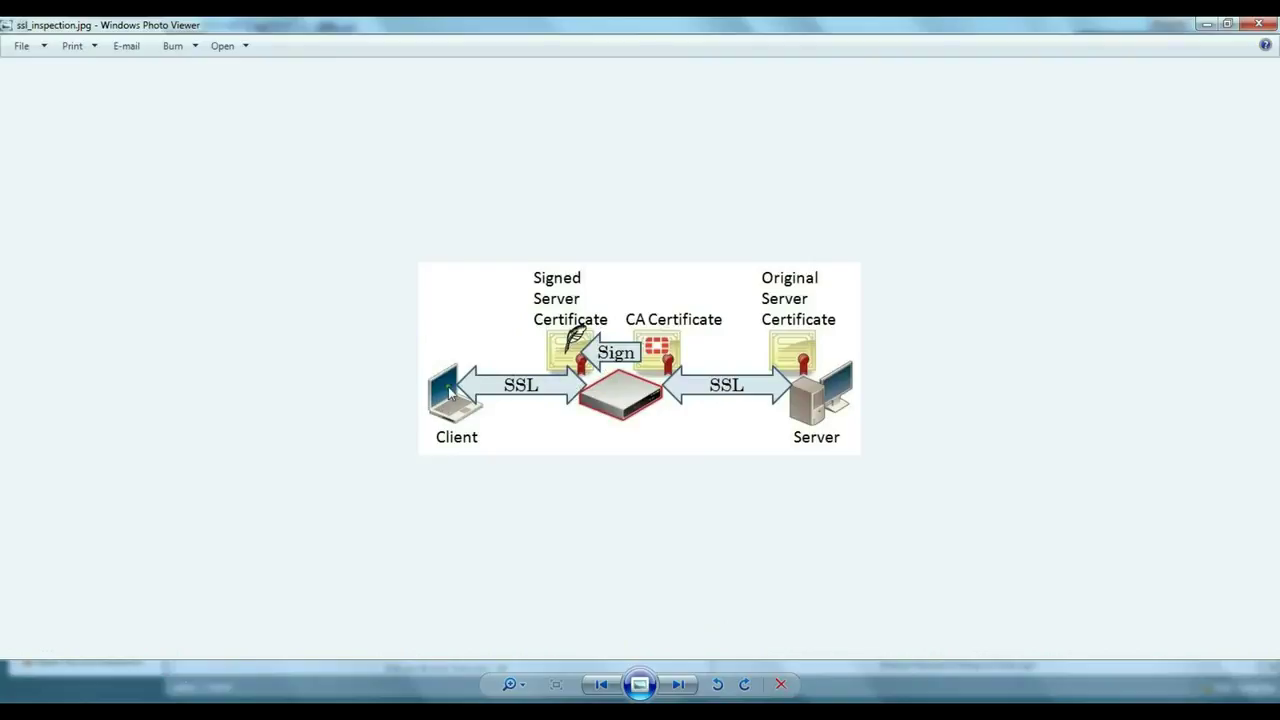
click(1206, 24)
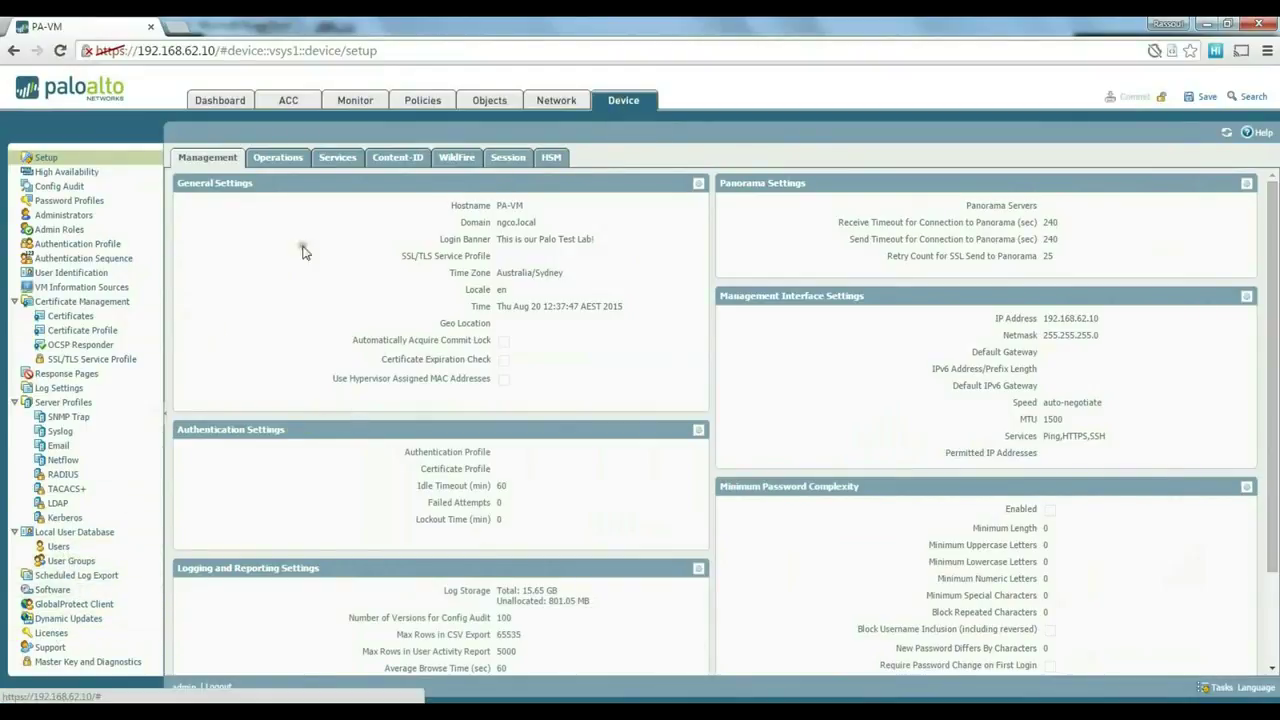
Step: Set up a new device certificate named Decrypt-Cert with common name "Palo Alto Cert for Decryption" and make it a certificate authority
click(68, 318)
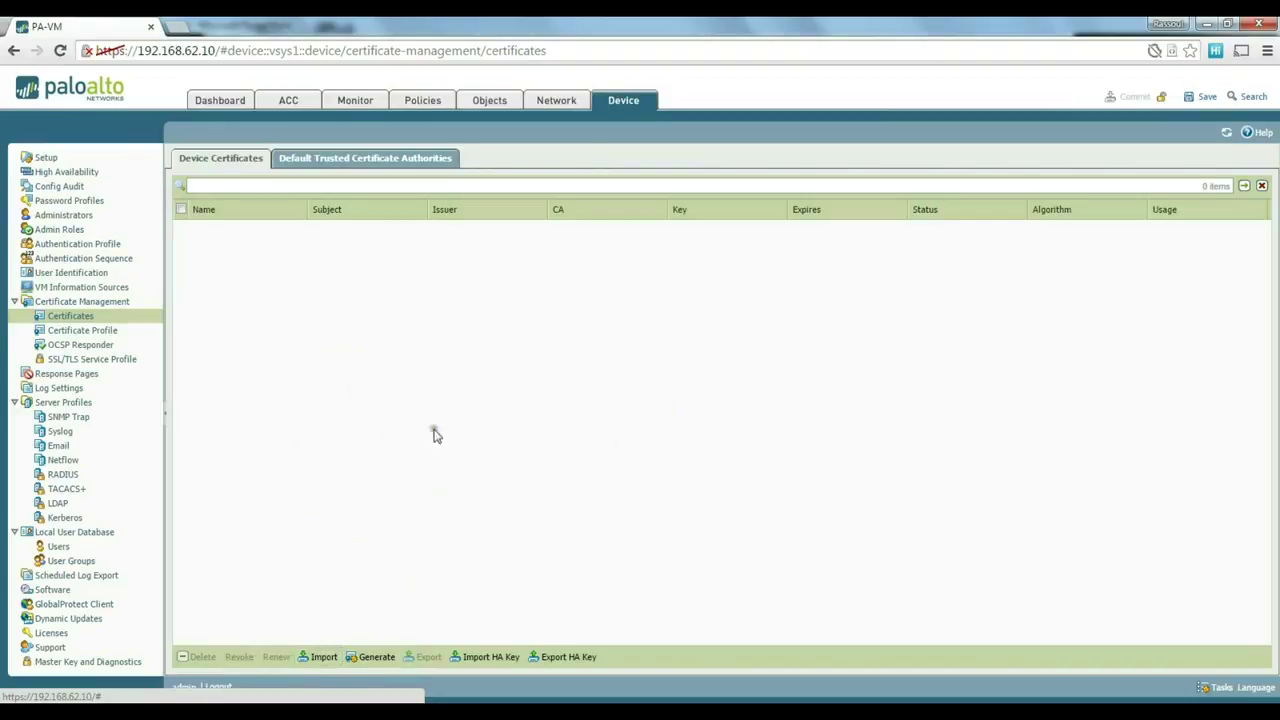
click(366, 660)
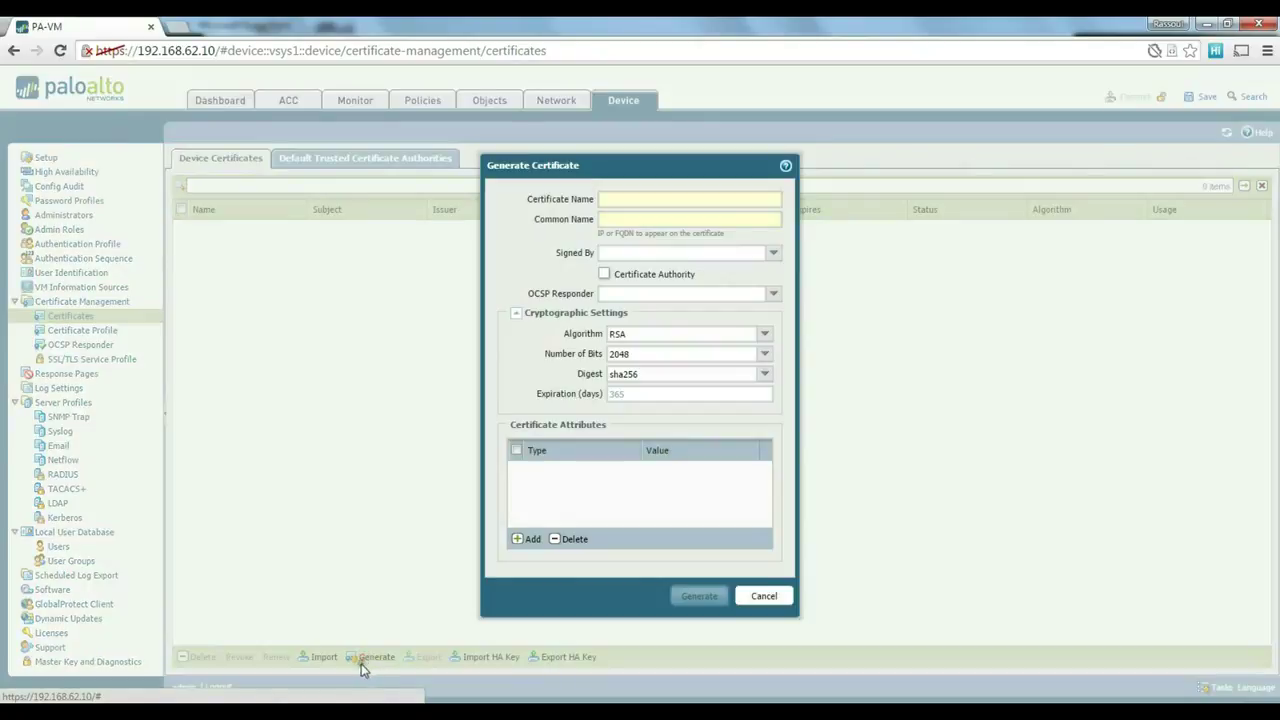
drag(611, 165, 576, 143)
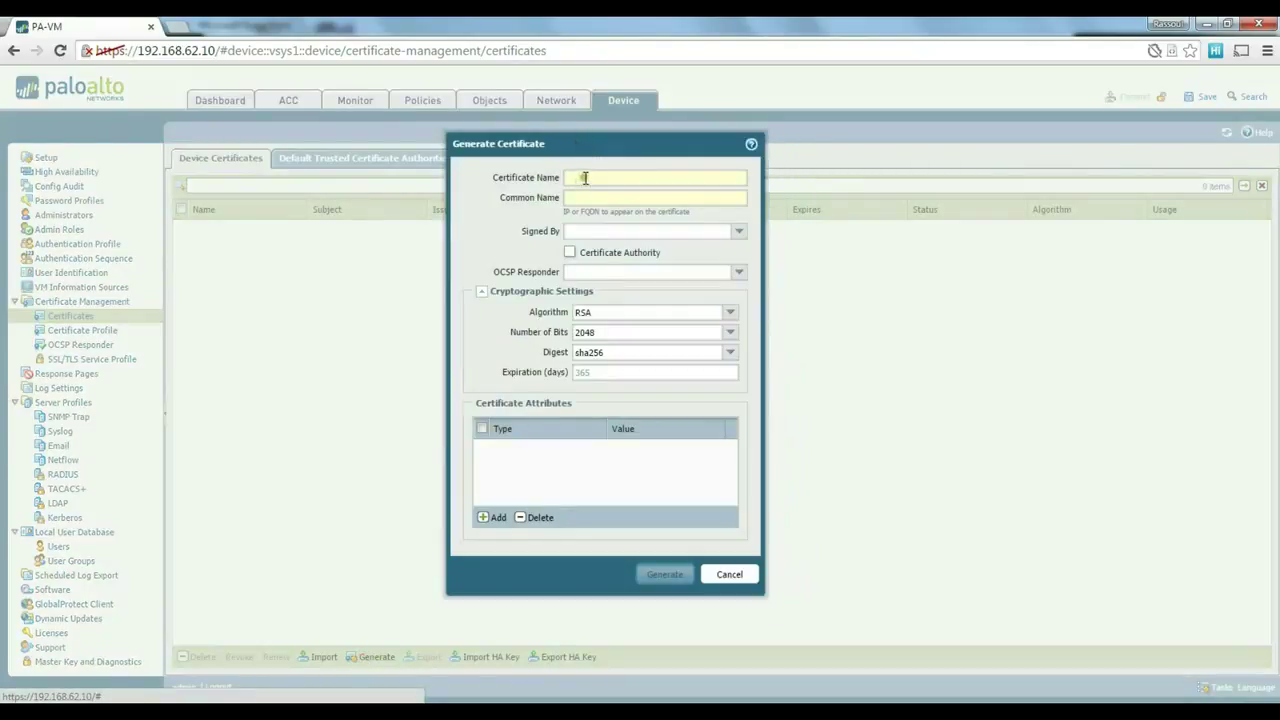
click(585, 178)
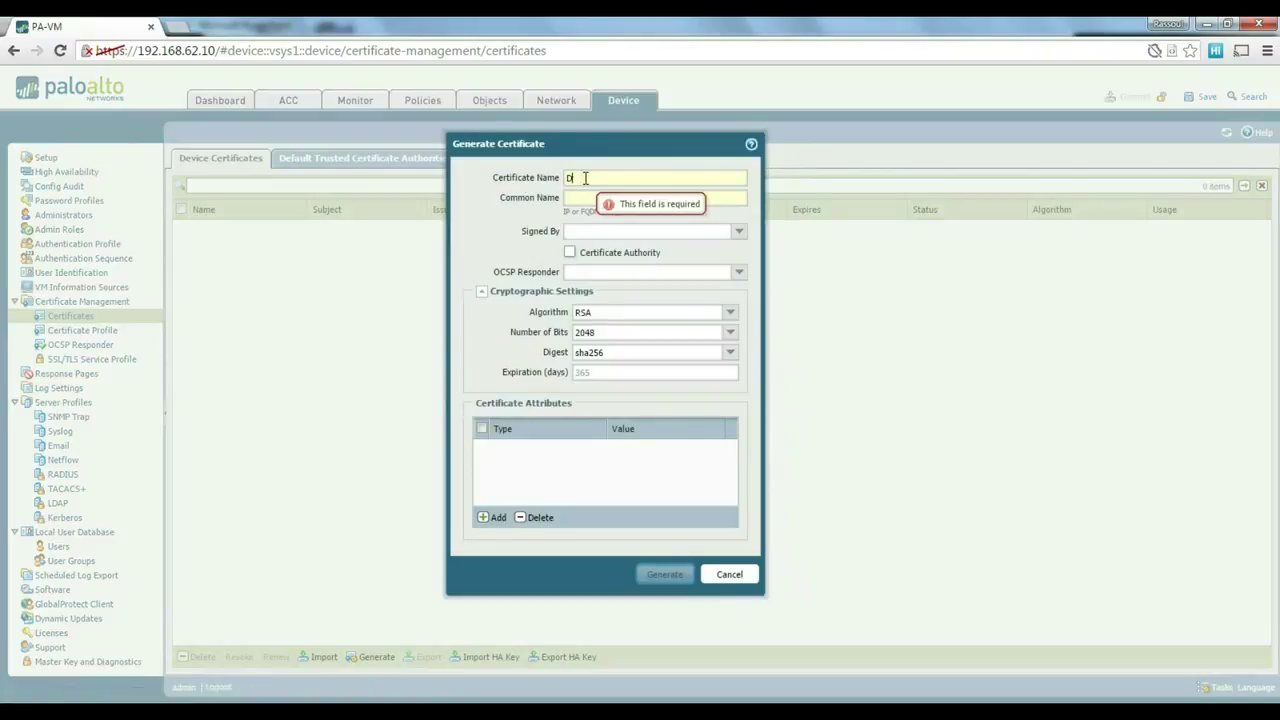
text(Decrypt-Cert)
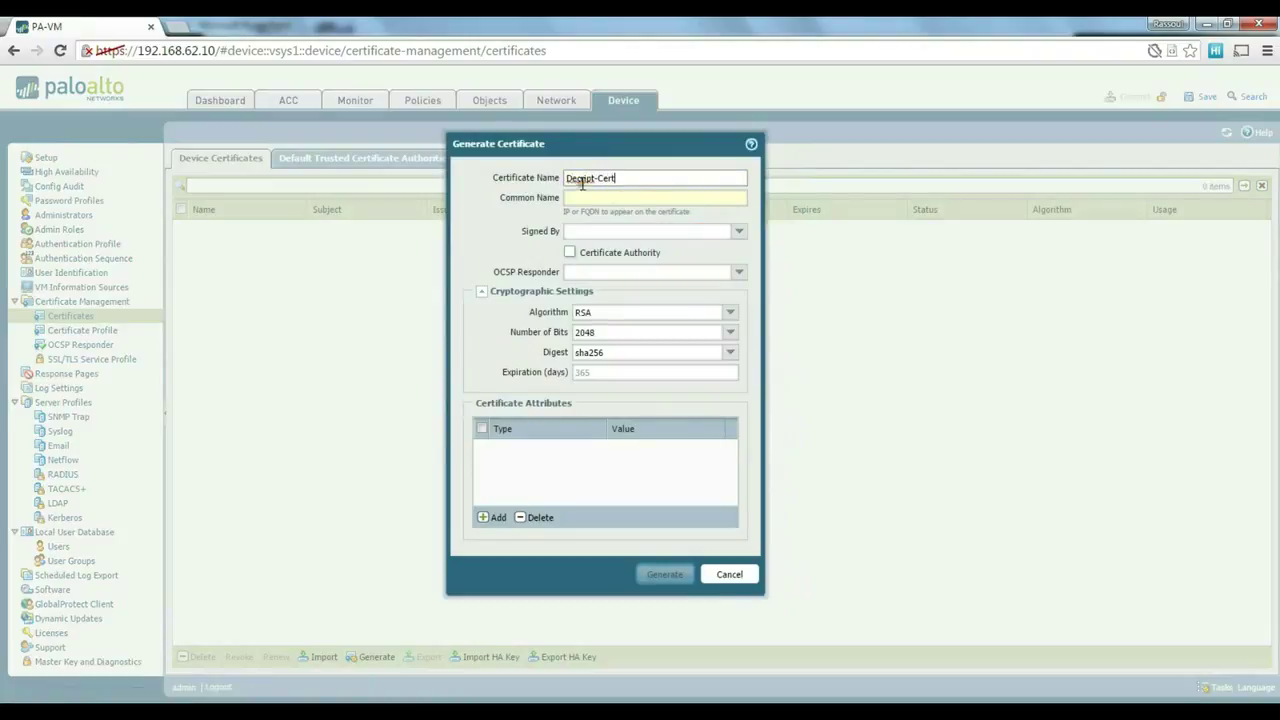
key(BackSpace)
text(y)
text(Pa)
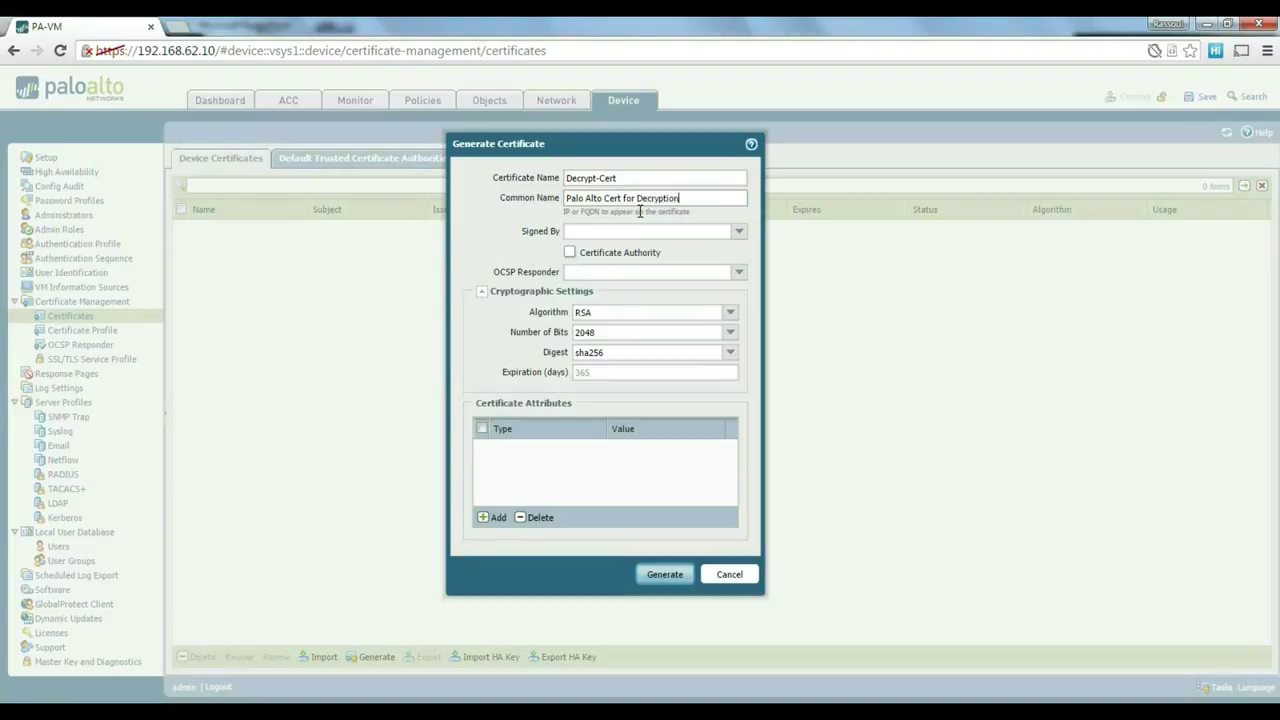
click(570, 254)
Step: Add a Country attribute with the value AU (Australia) to the certificate
click(484, 517)
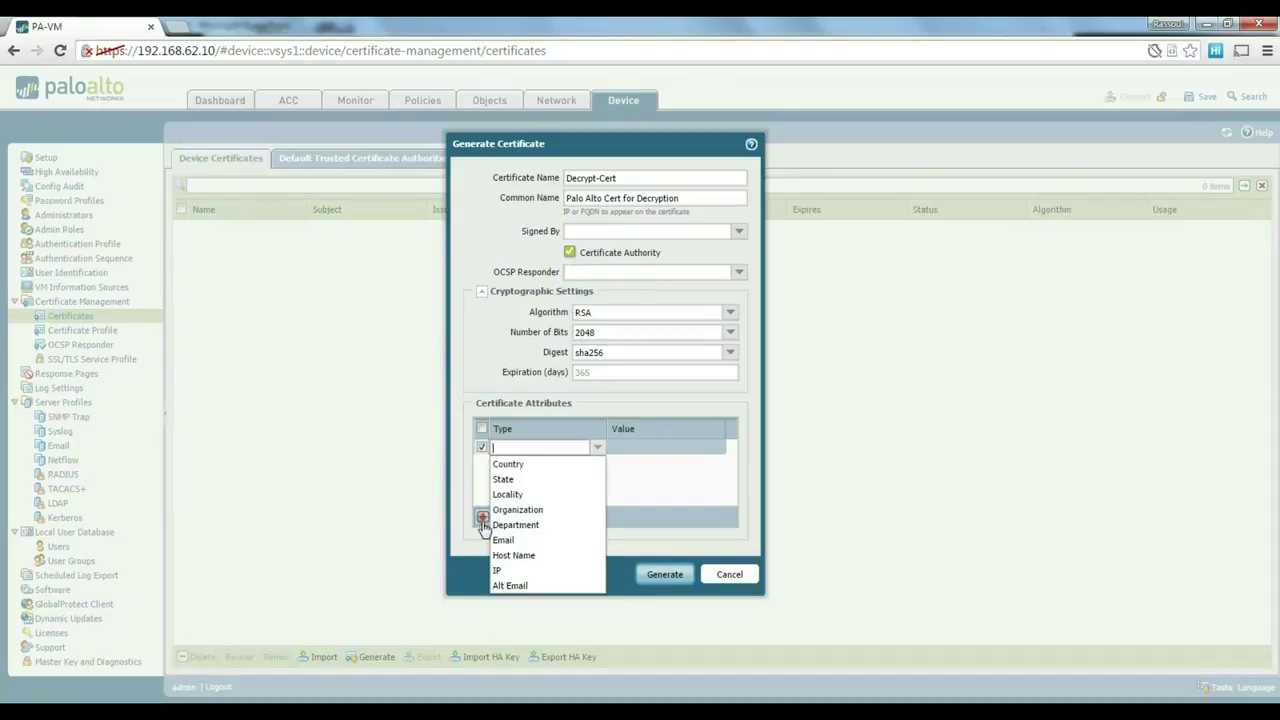
click(512, 465)
click(630, 449)
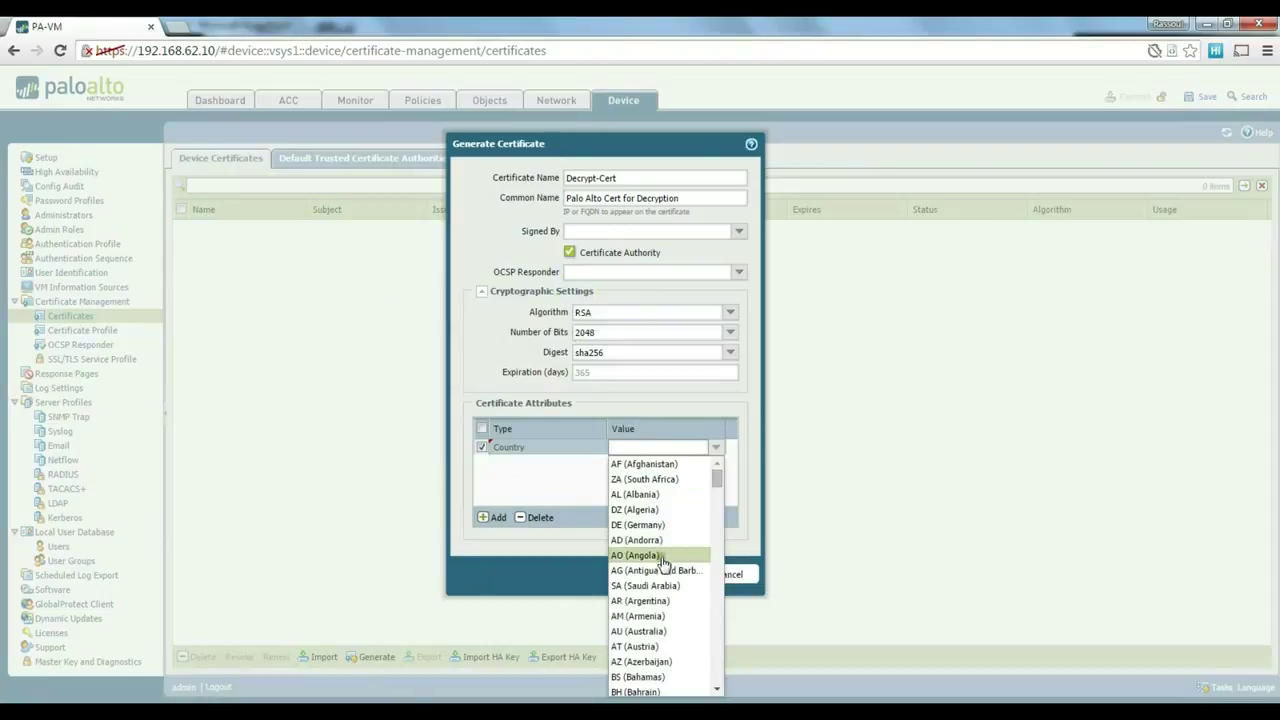
click(641, 630)
Step: Add a Department attribute with the value IT and generate the certificate
click(492, 517)
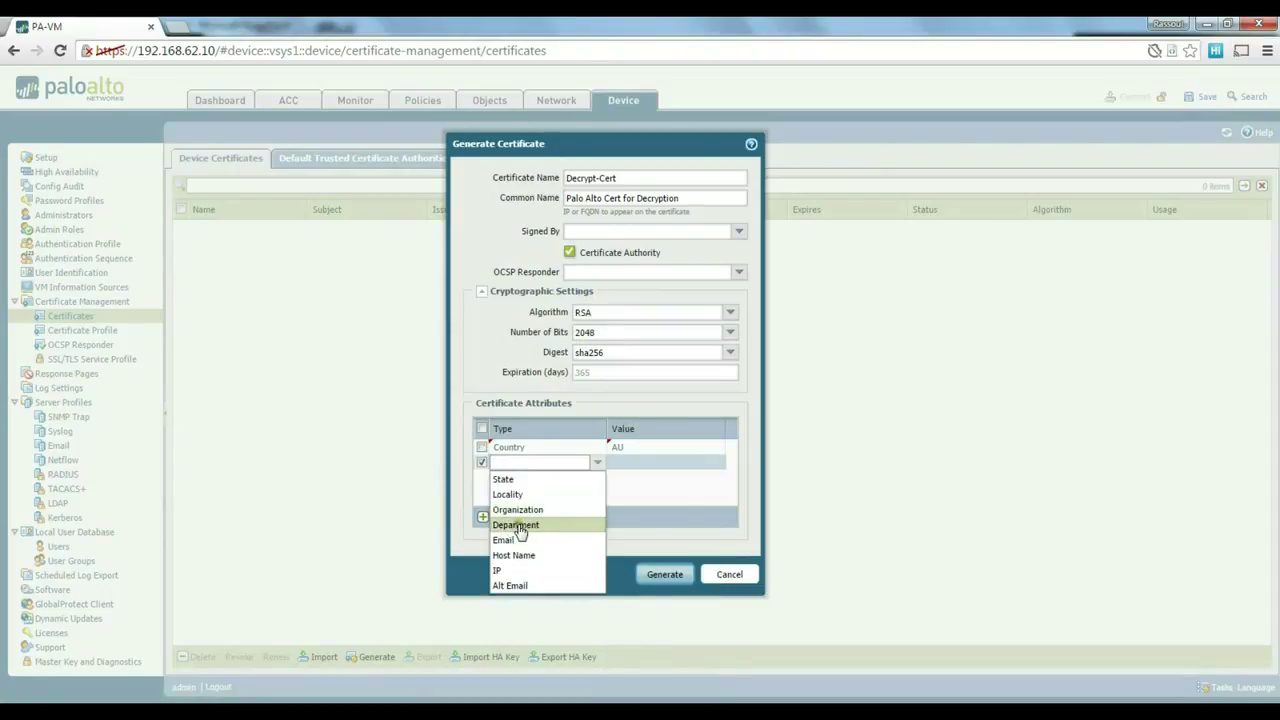
click(516, 525)
click(634, 464)
text(IT)
key(Return)
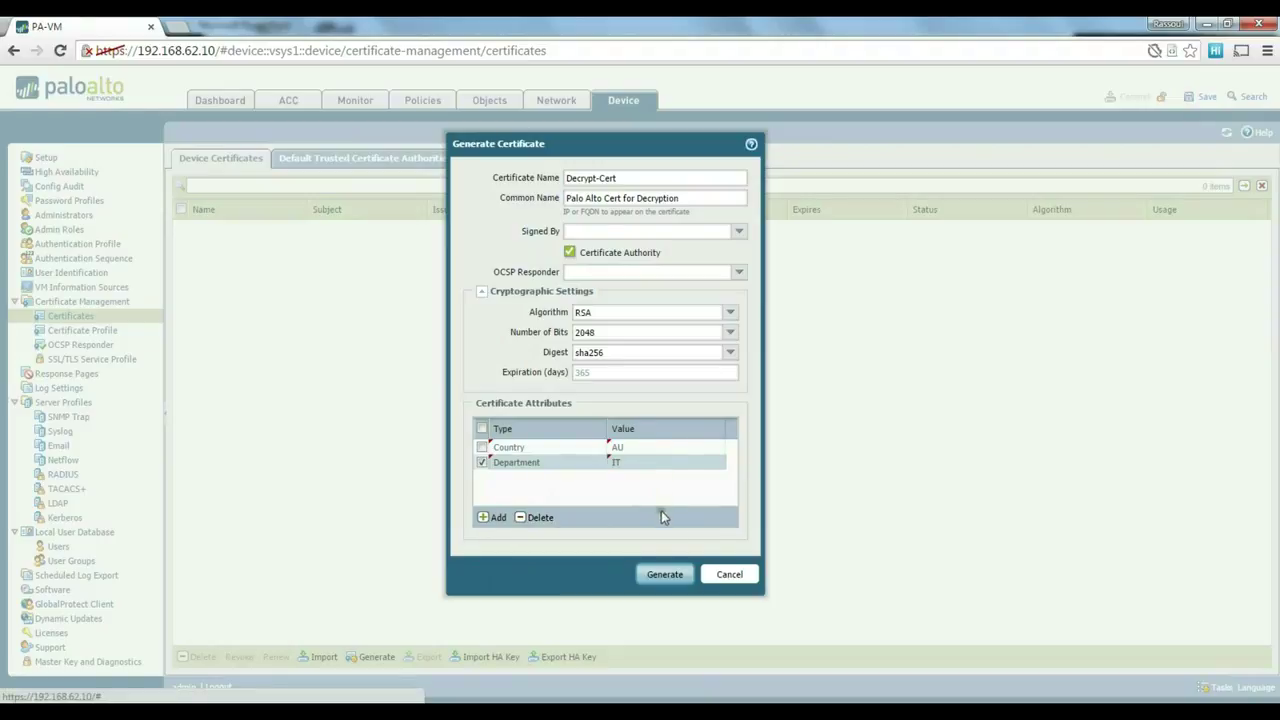
click(665, 575)
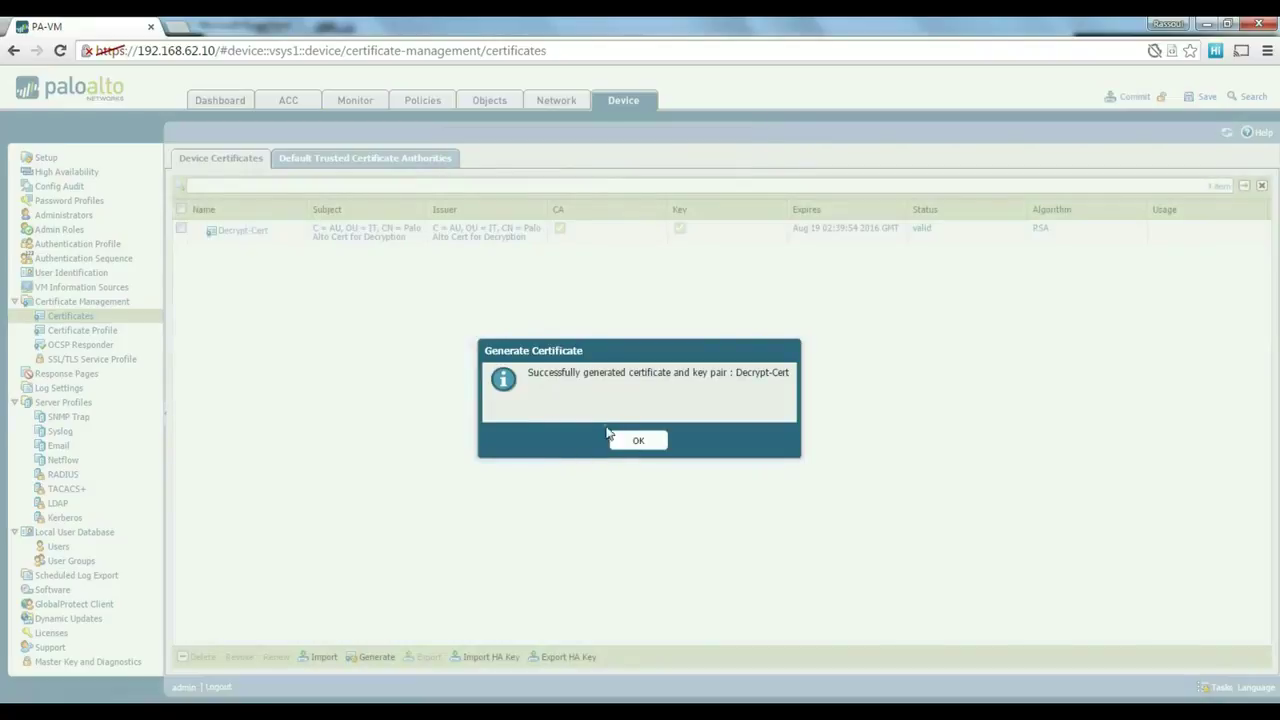
click(636, 441)
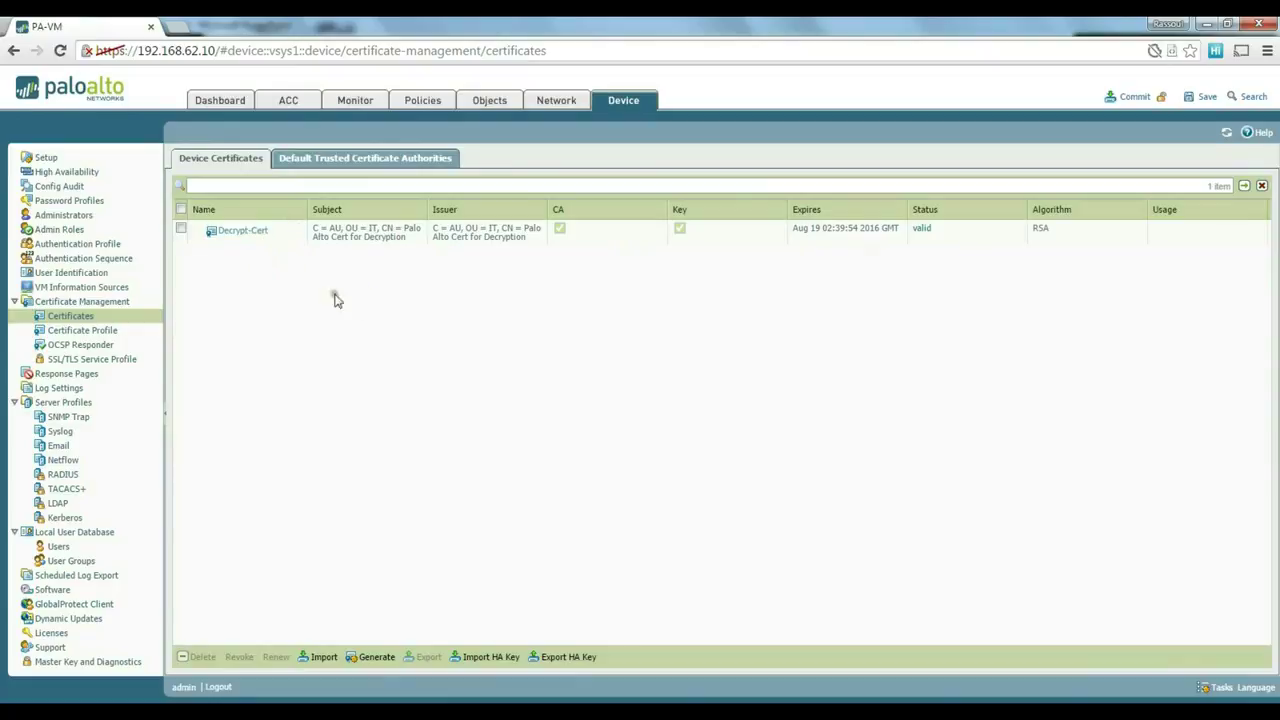
Step: Designate Decrypt-Cert as both the Forward Trust Certificate and the Forward Untrust Certificate
click(245, 233)
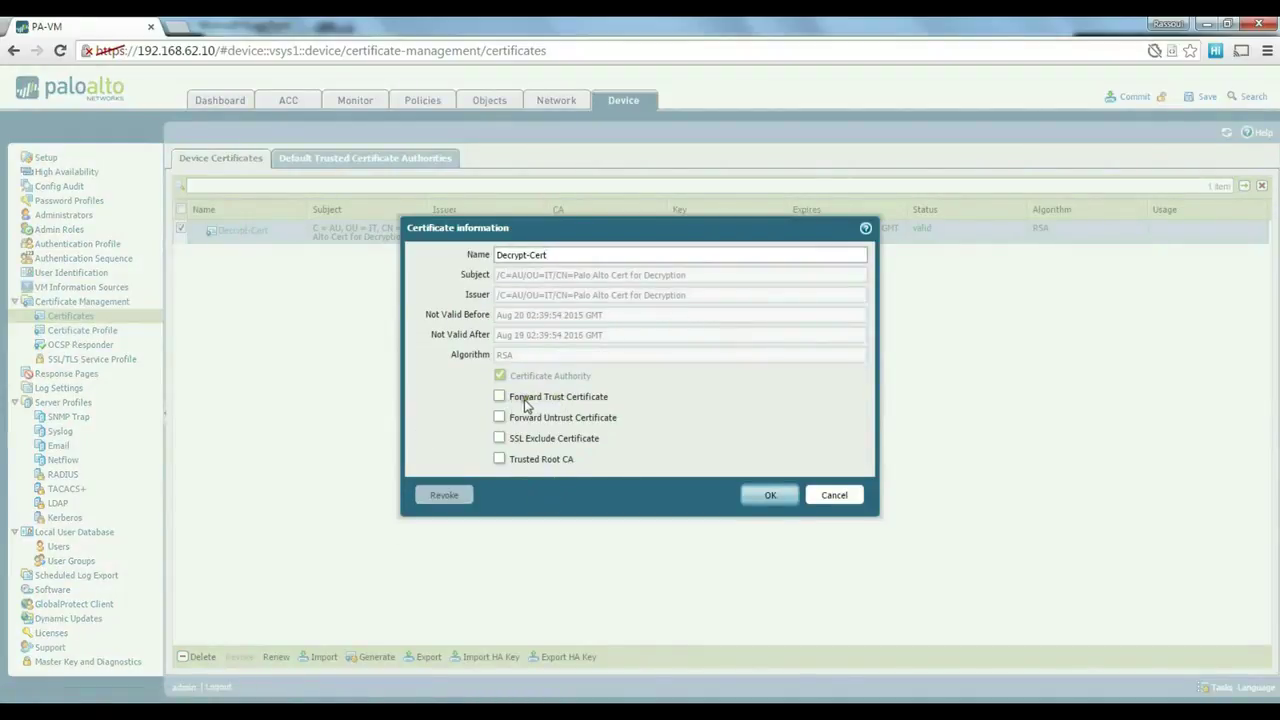
click(499, 396)
click(499, 417)
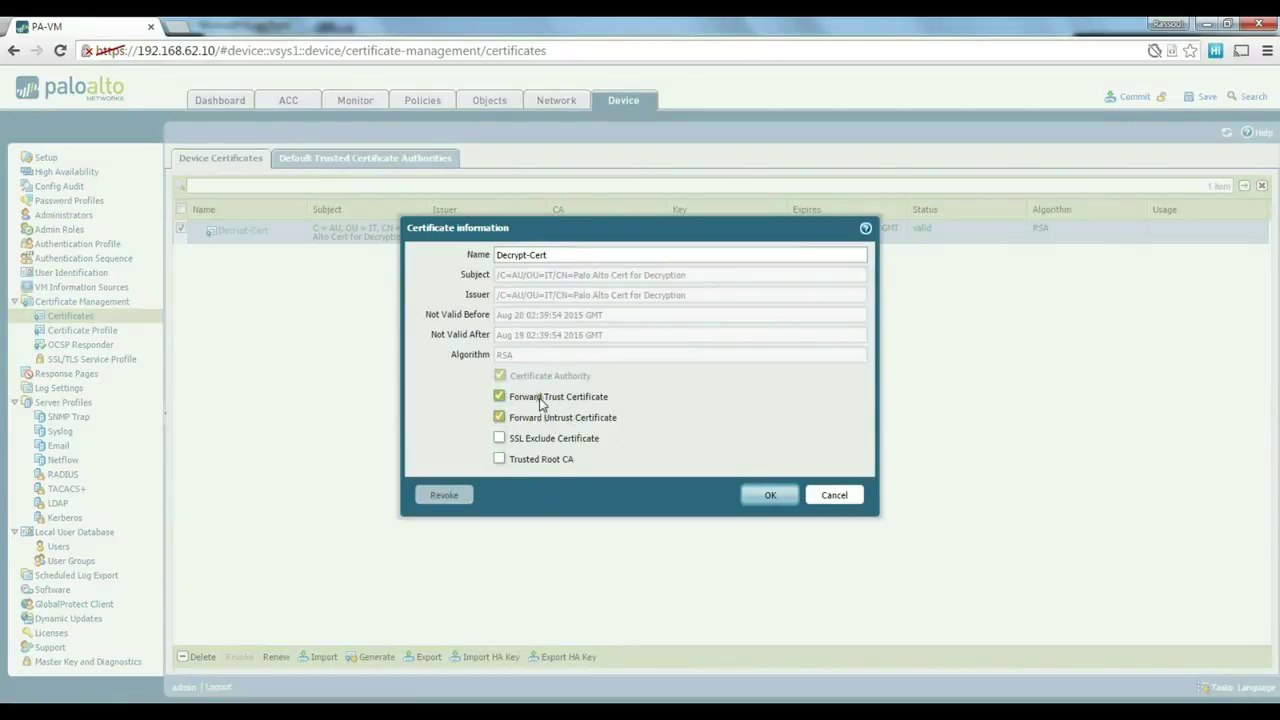
click(768, 500)
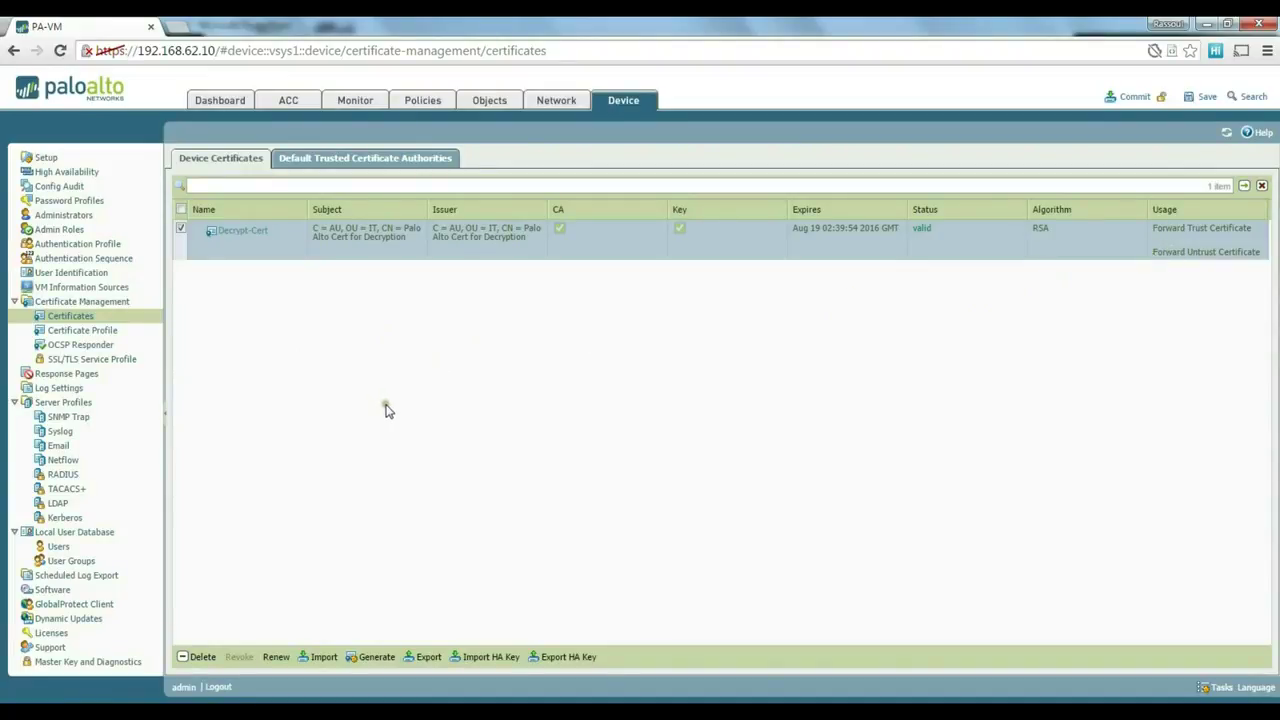
Step: Create a decryption profile named DecryptProfile whose SSL forward proxy settings block sessions with expired certificates
click(501, 107)
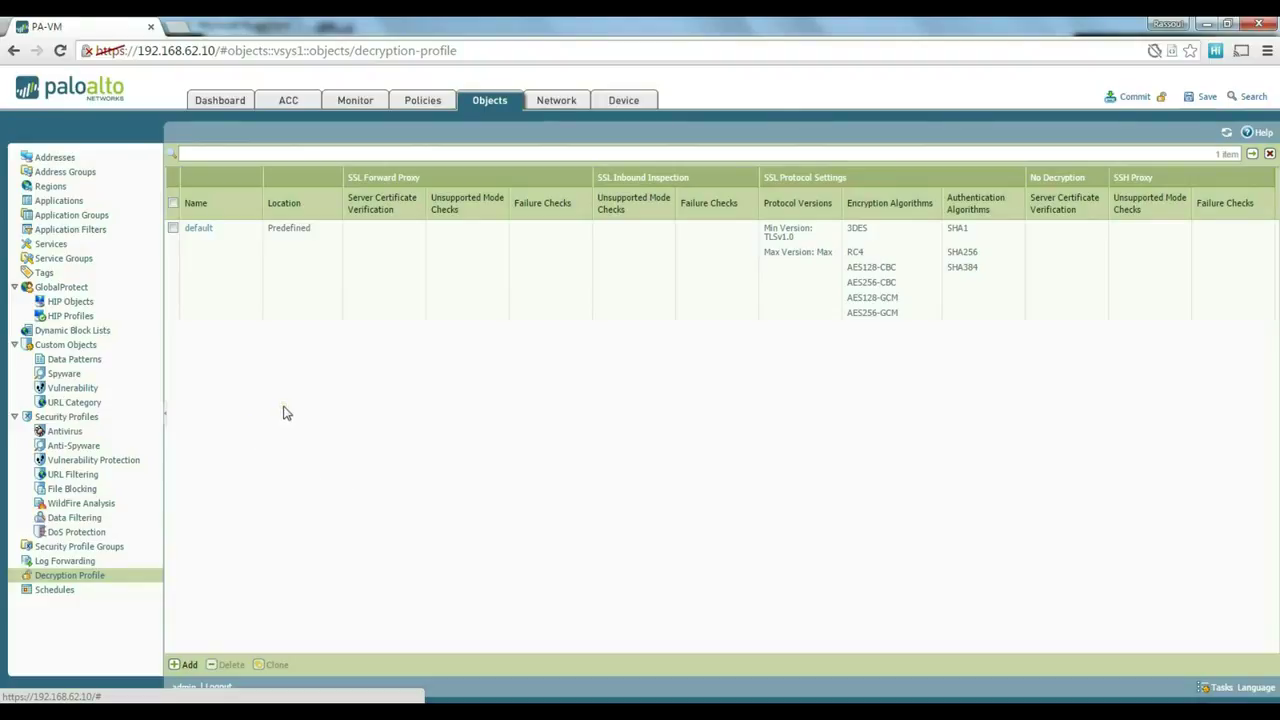
click(188, 666)
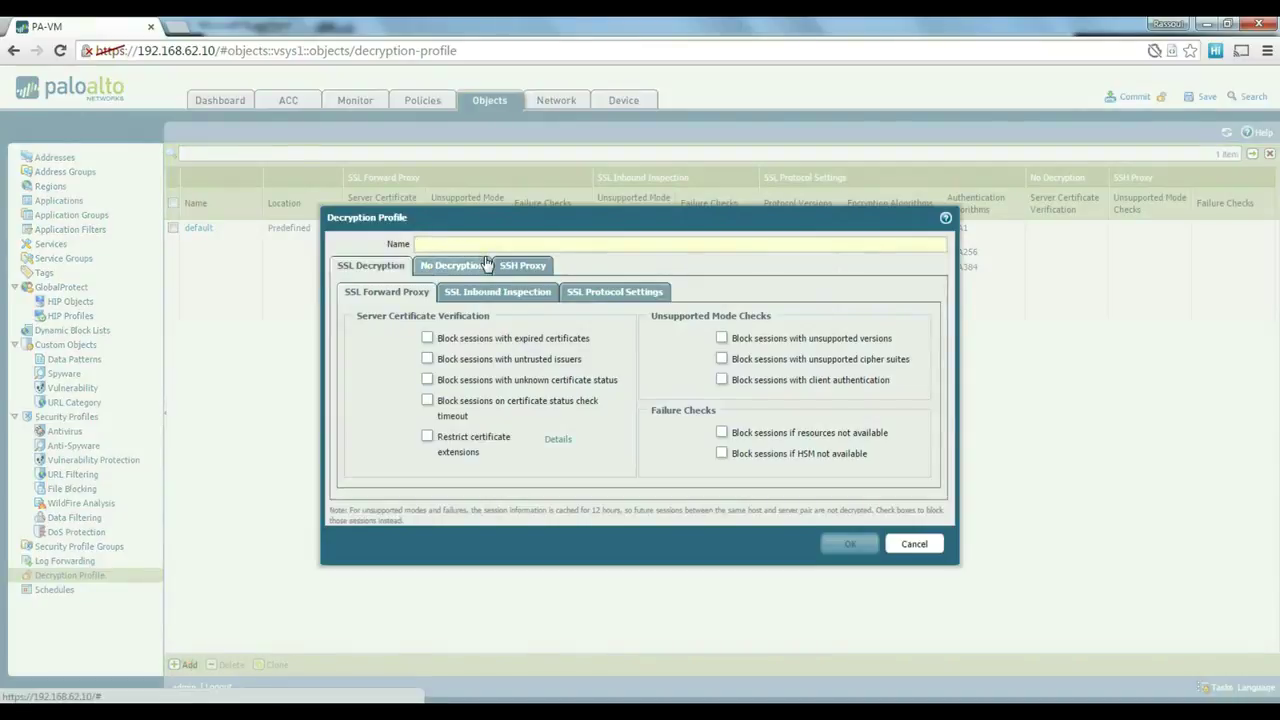
text(DecryptProfile)
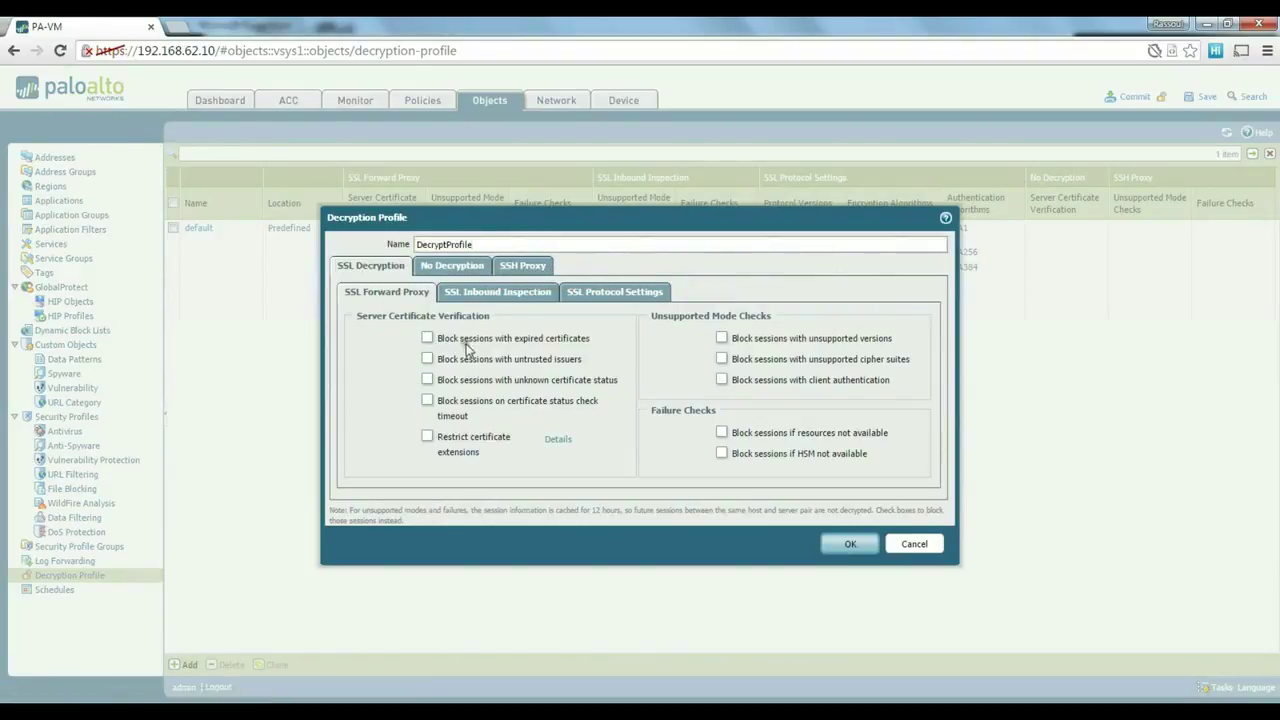
click(427, 340)
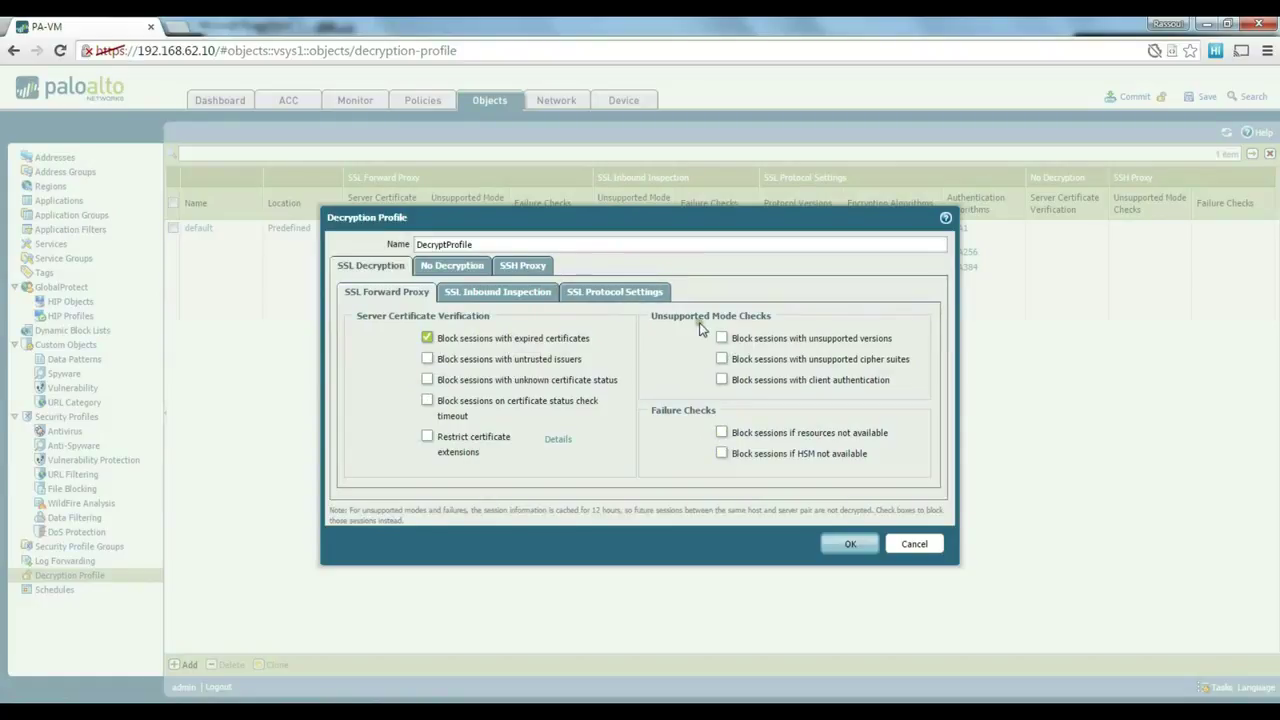
Step: Review the profile's SSL inbound inspection, SSL protocol, no-decryption and SSH proxy settings, and save the profile
click(505, 292)
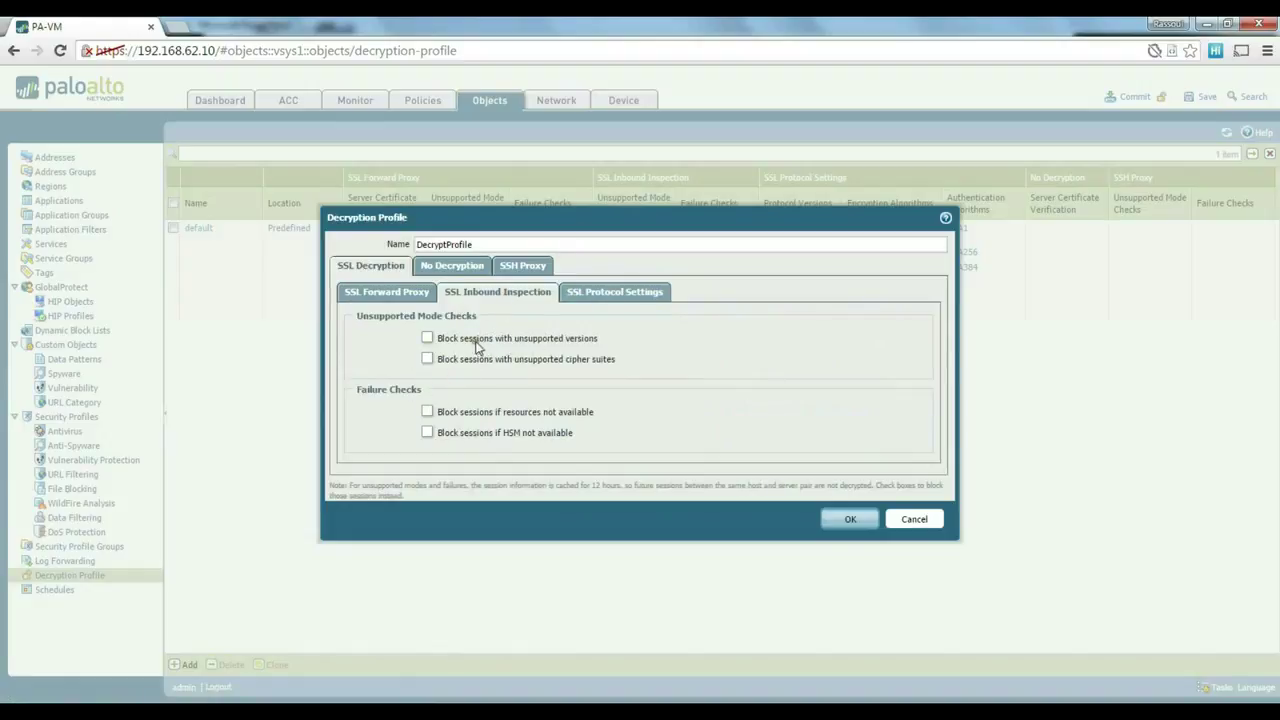
click(609, 292)
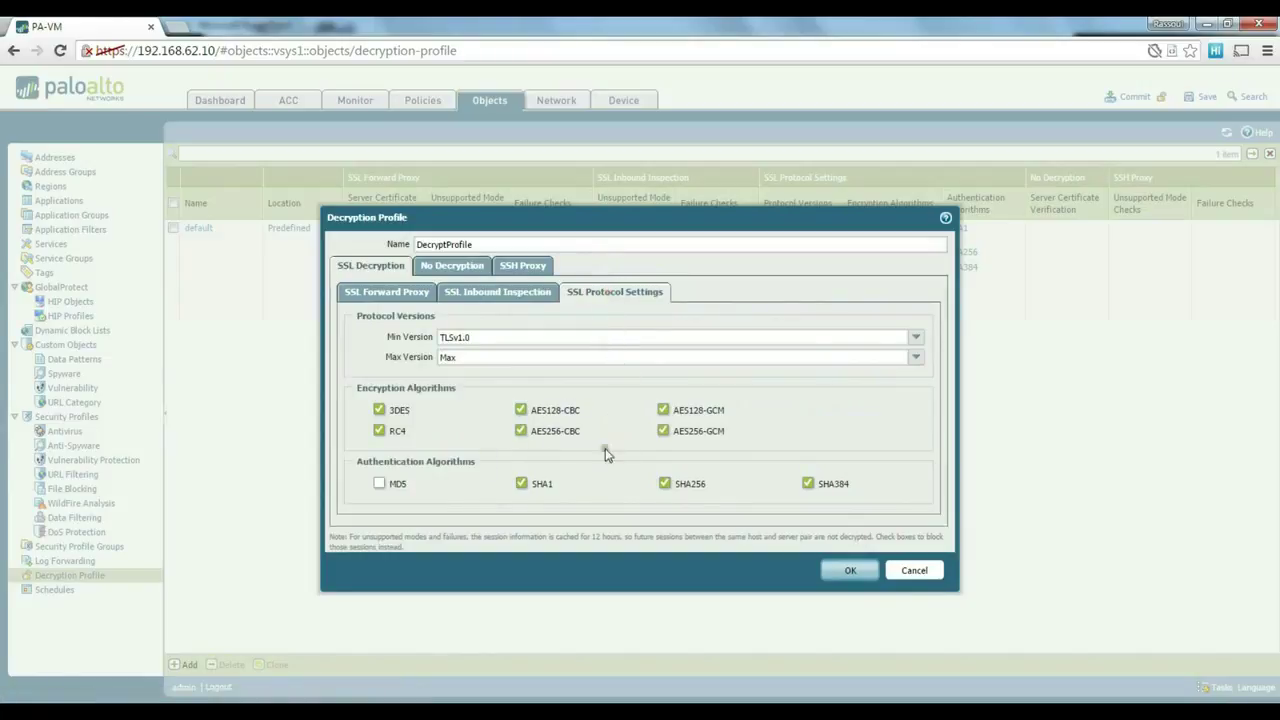
click(475, 268)
click(514, 266)
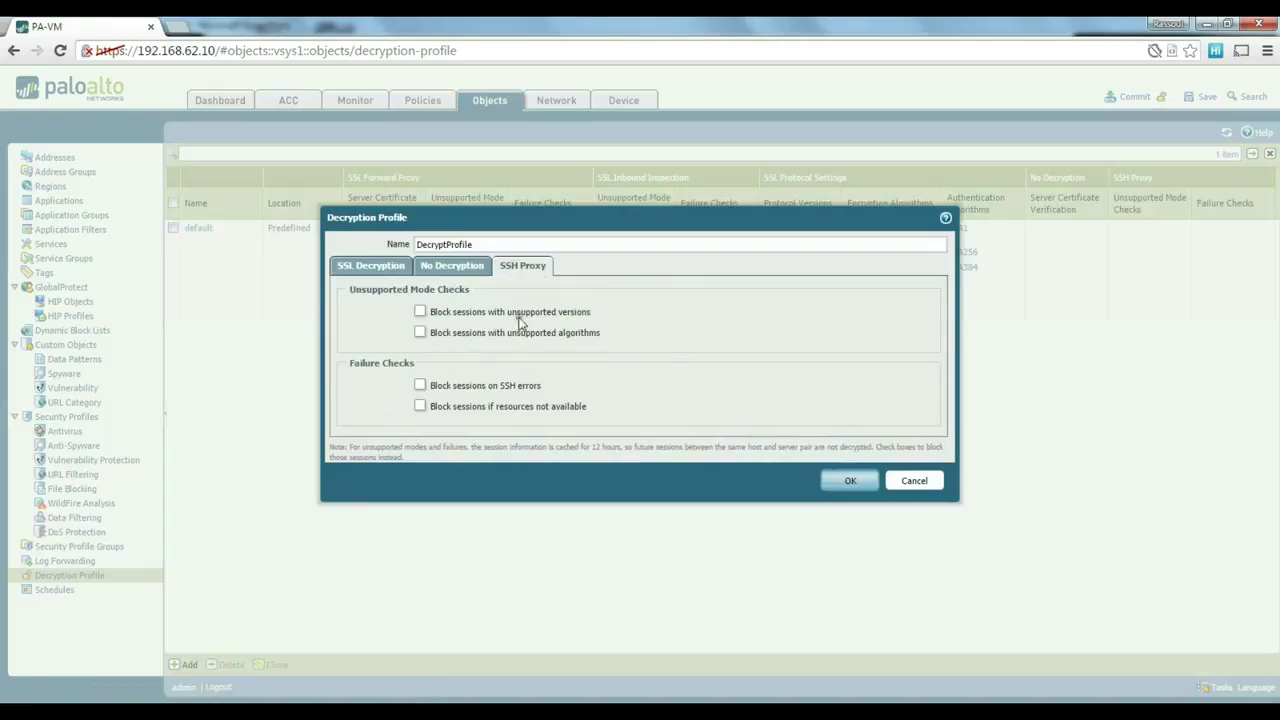
click(851, 484)
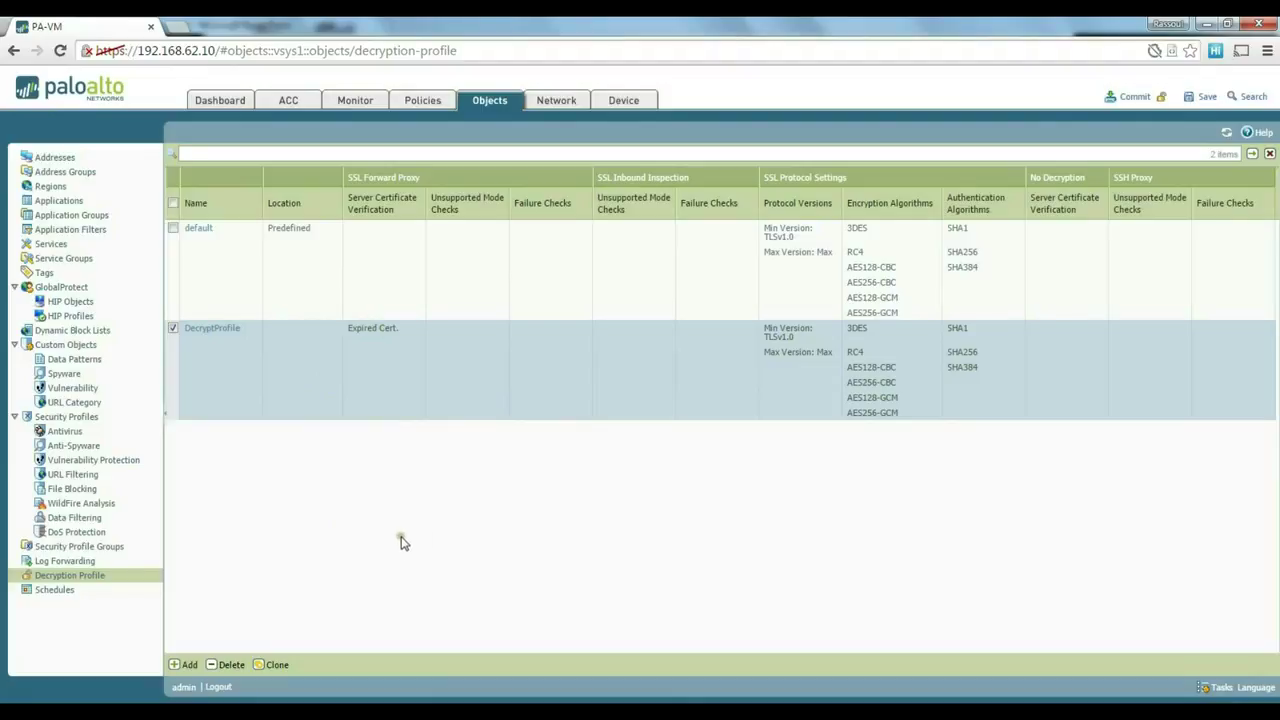
Step: Start a new decryption policy rule named ALL-Decrypt
click(424, 102)
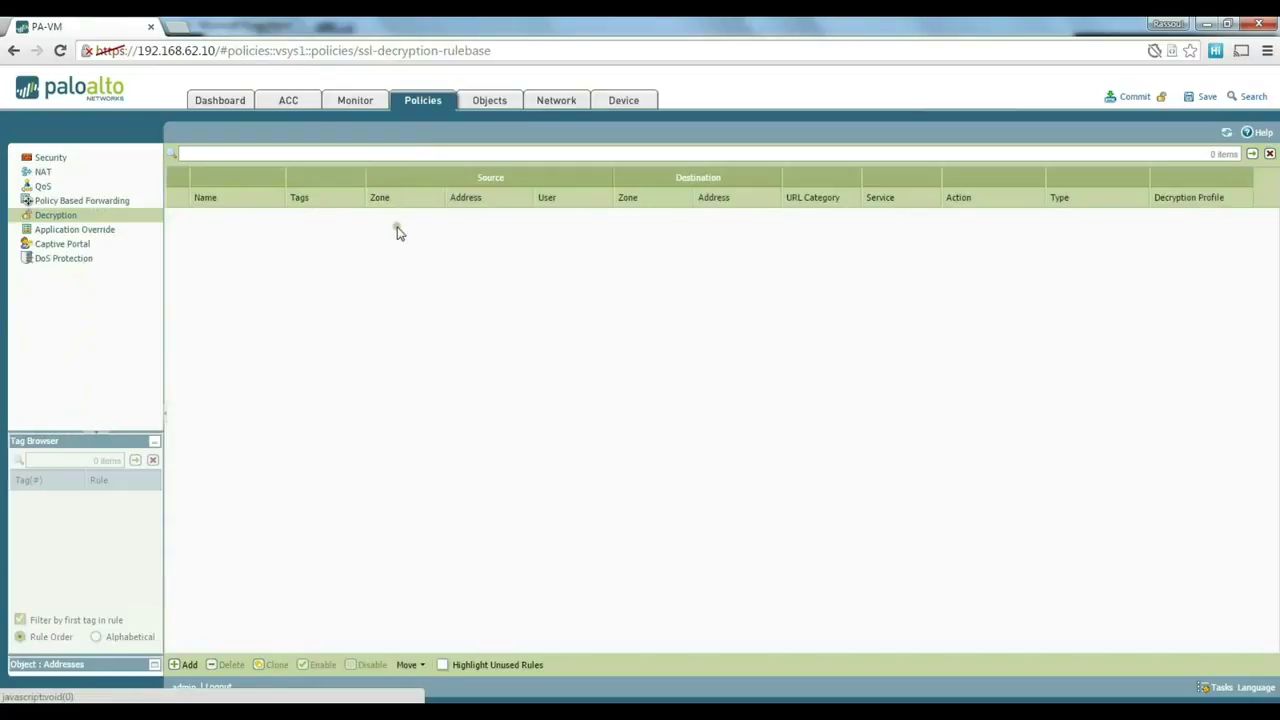
click(65, 217)
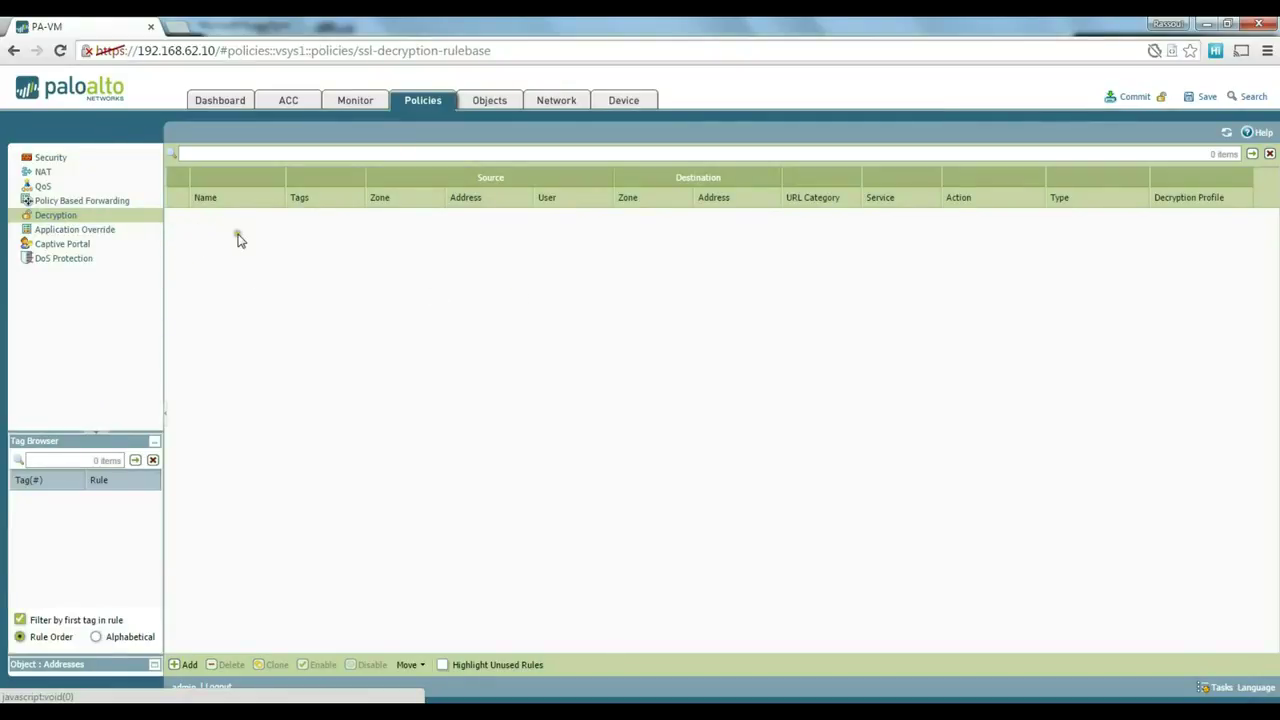
click(186, 666)
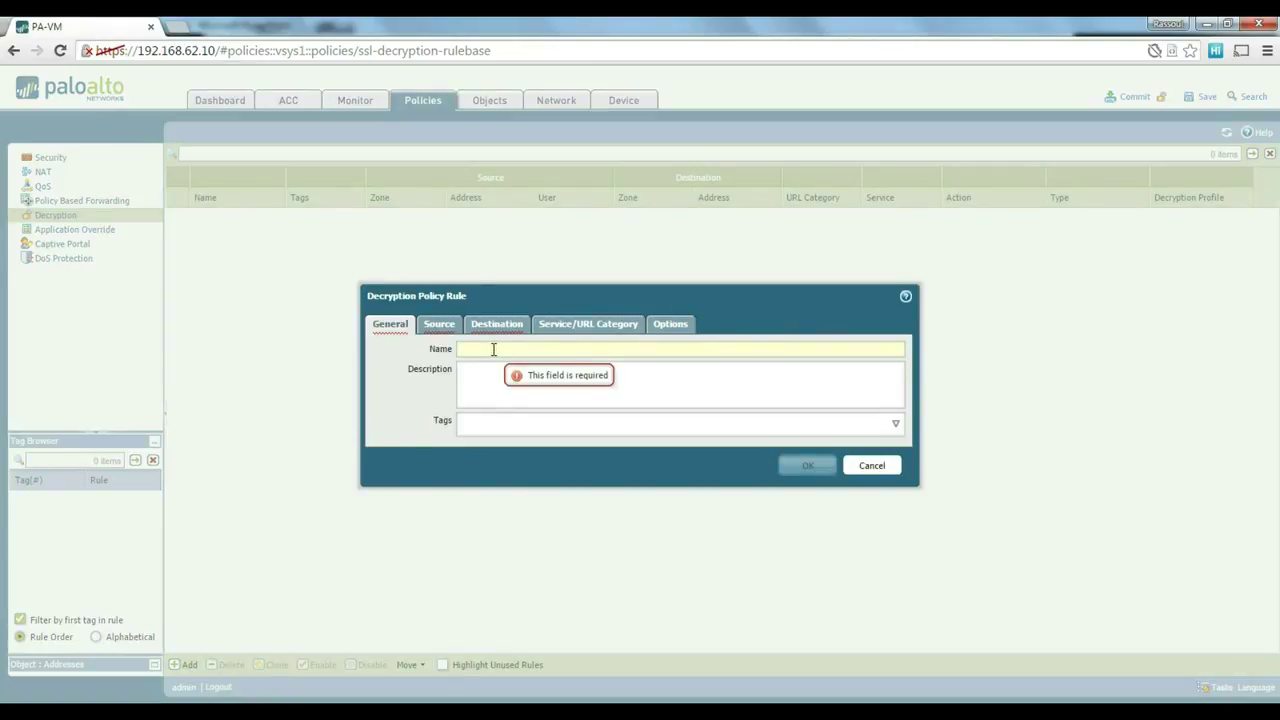
text(ALL)
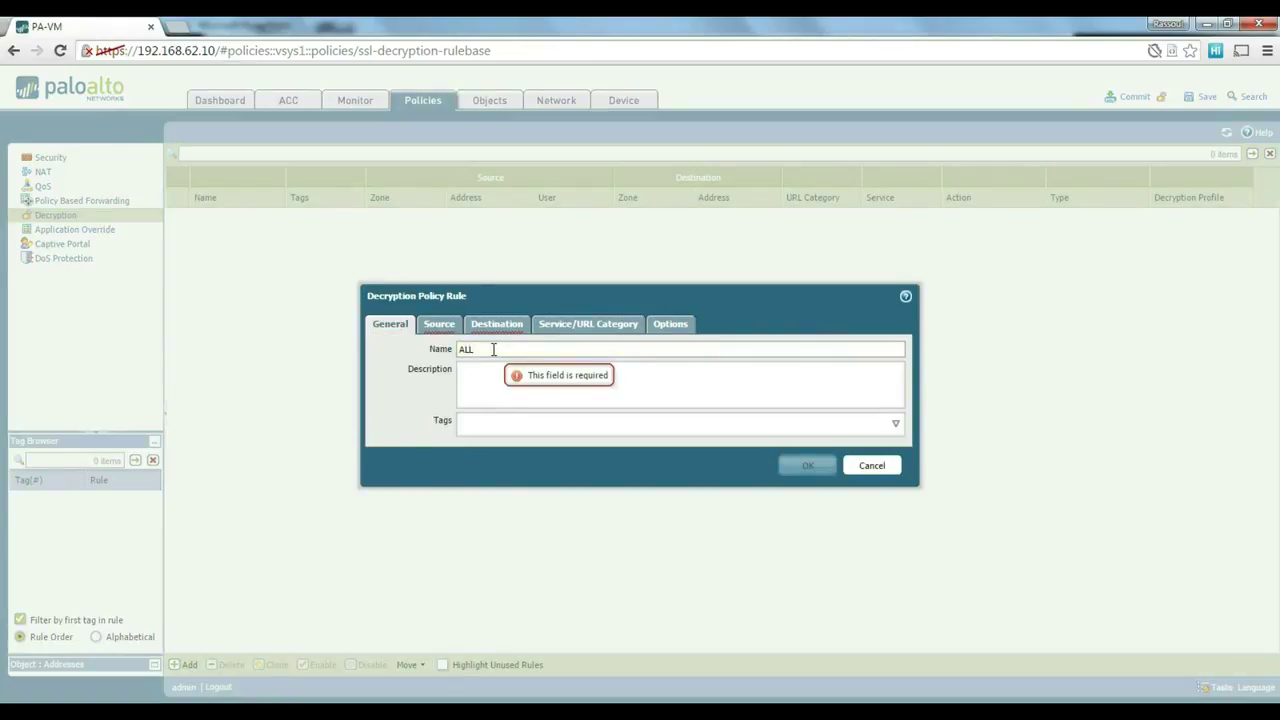
text(-Decrypt)
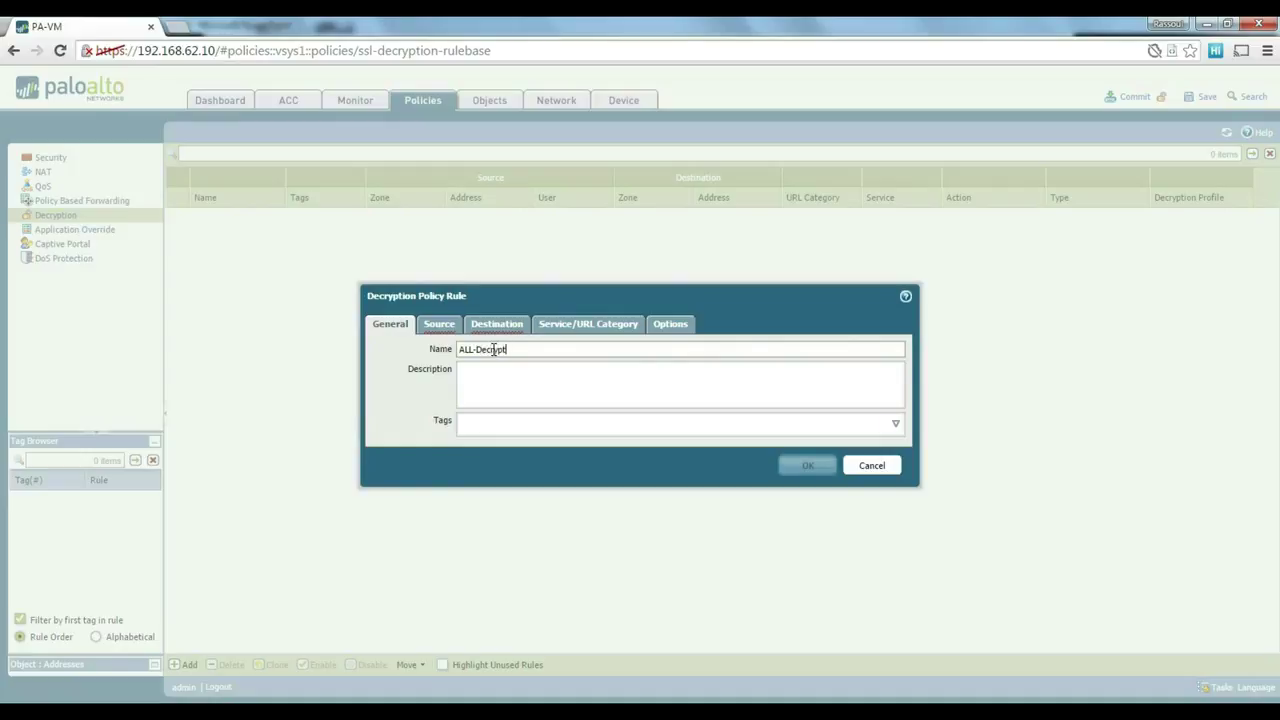
Step: Set the decryption rule's source zone to inside and its destination zone to outside
click(438, 323)
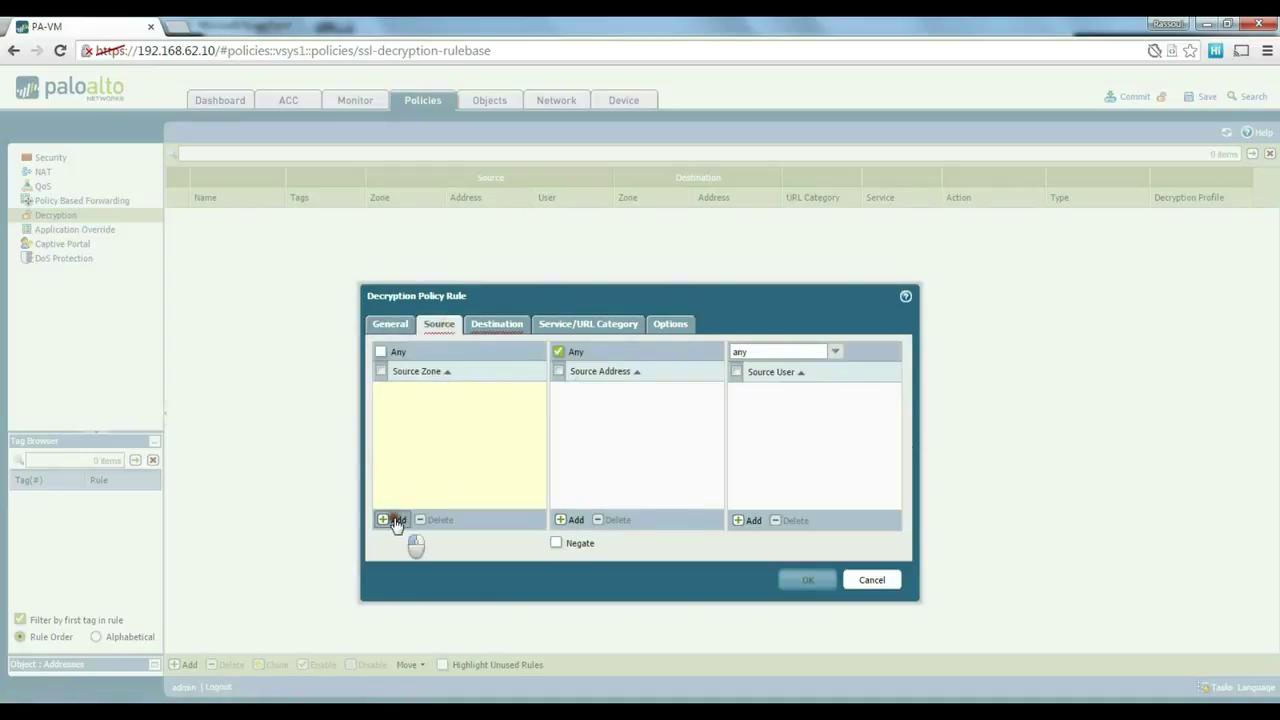
click(392, 519)
click(418, 421)
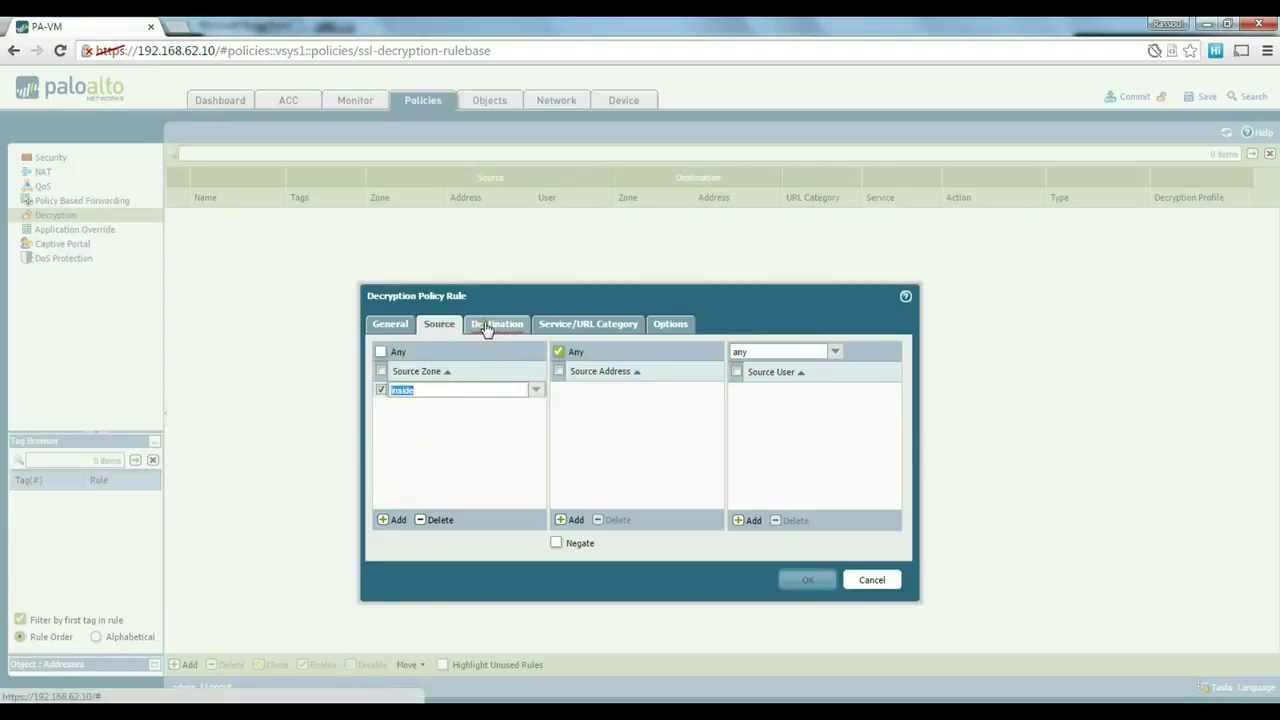
click(488, 326)
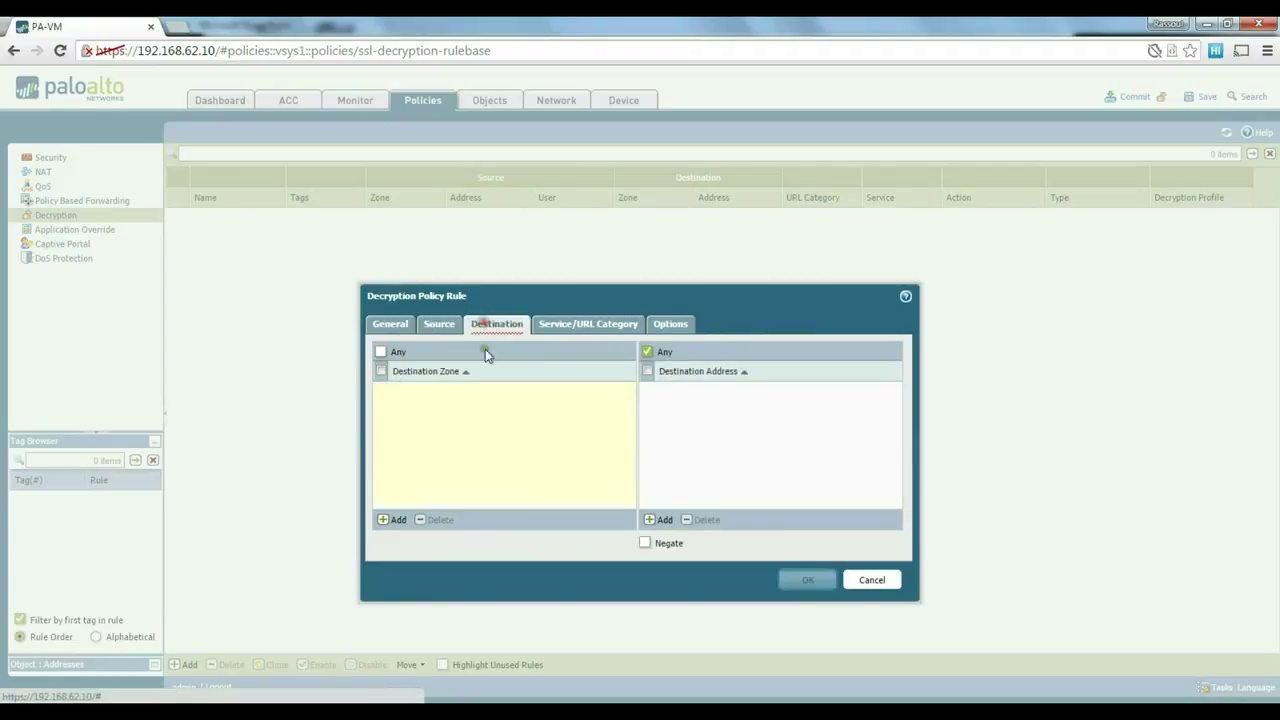
click(392, 520)
click(417, 427)
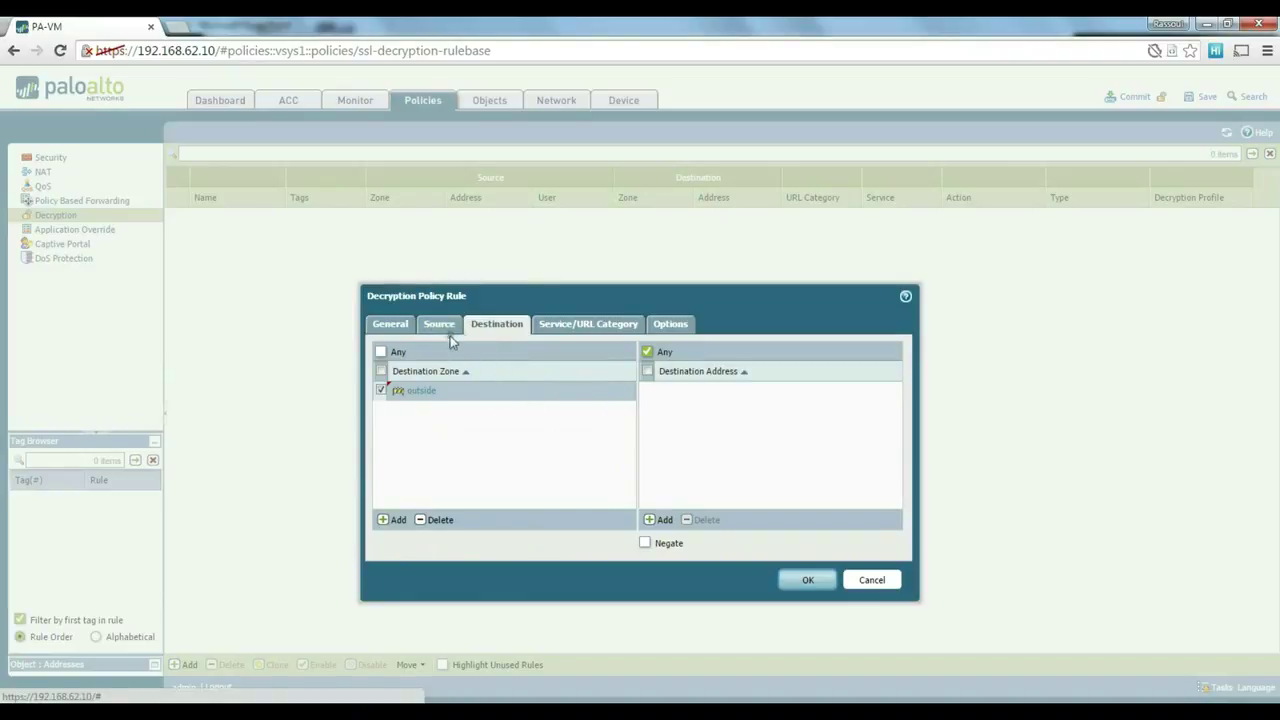
Step: Restrict the decryption rule's service to service-https
click(574, 329)
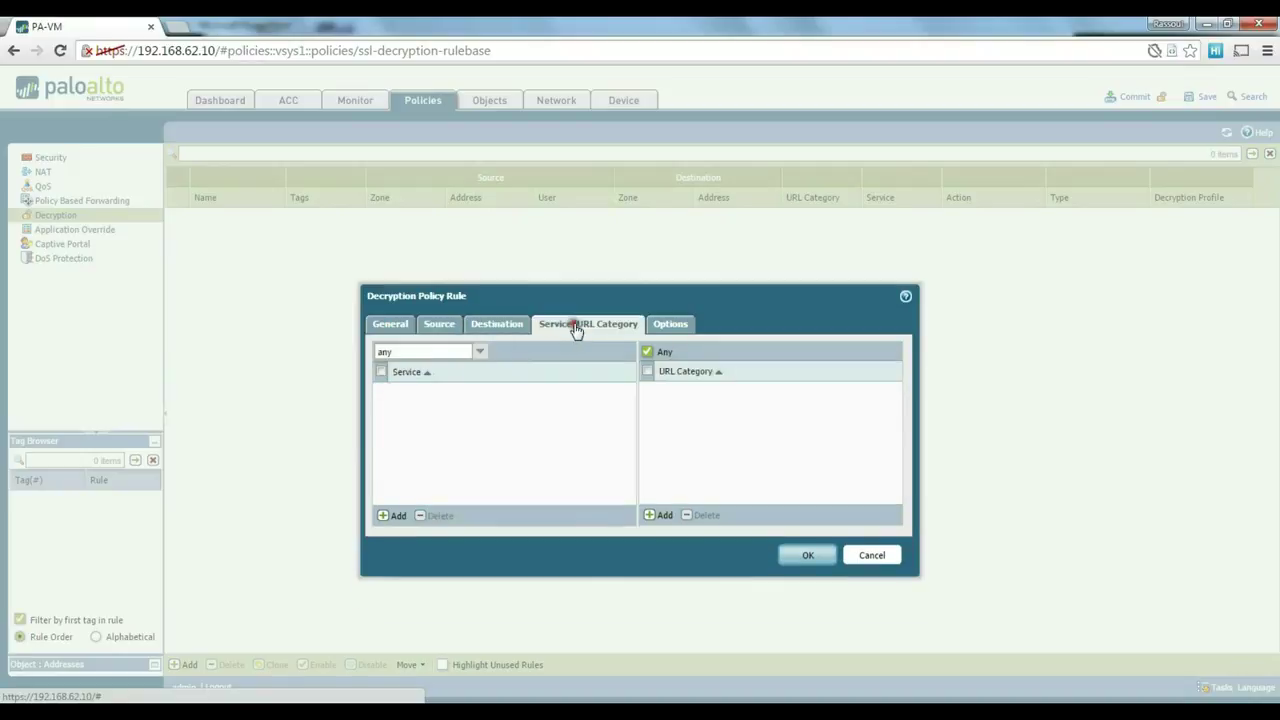
click(394, 515)
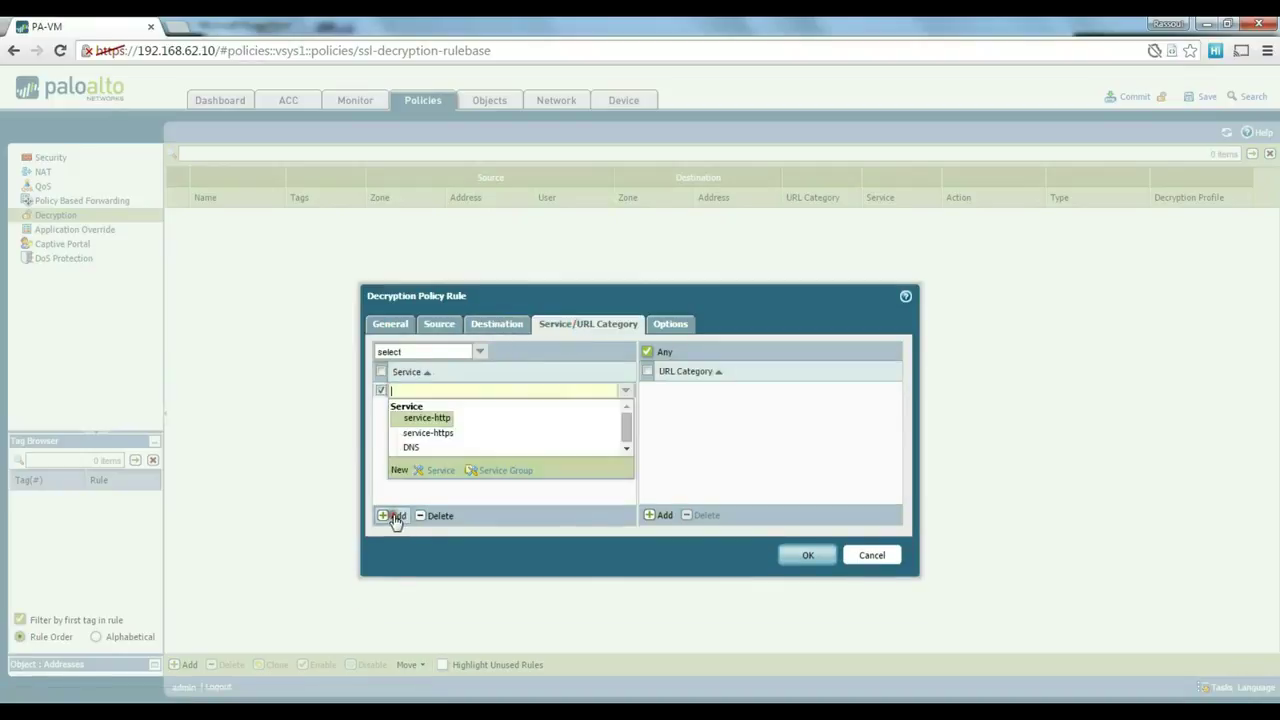
click(447, 434)
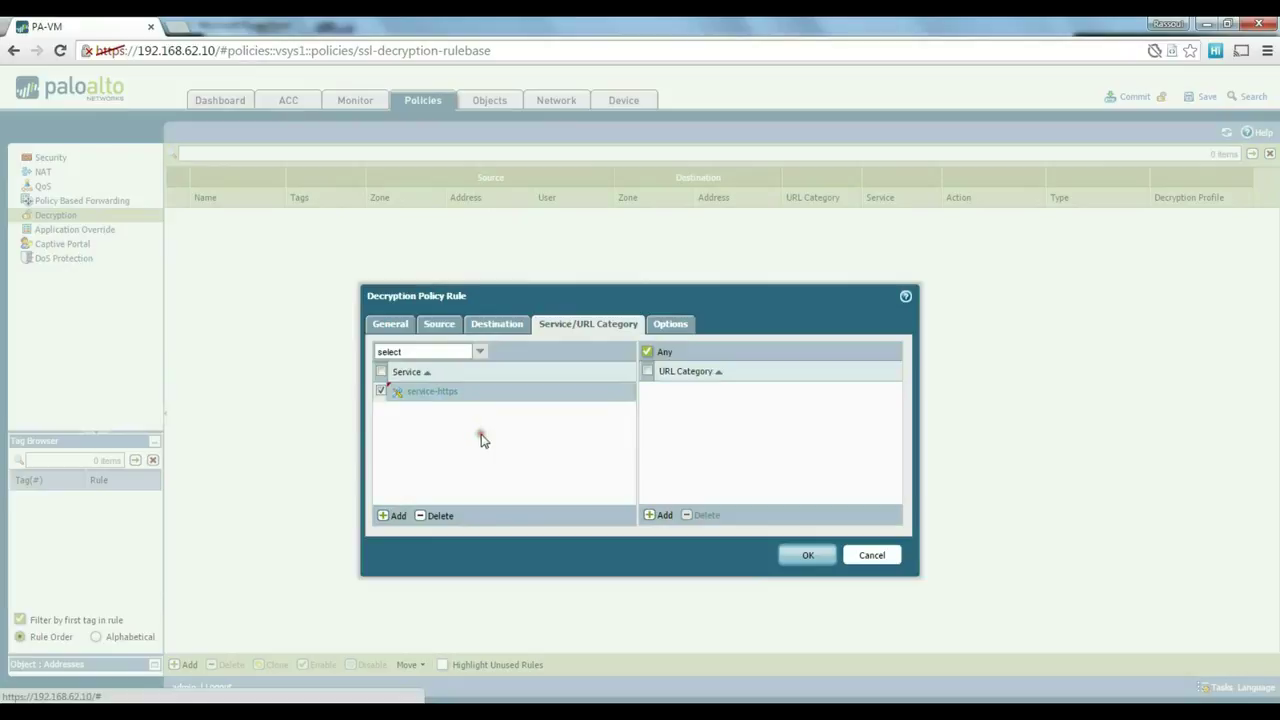
Step: Set the rule's action to Decrypt with type SSL Forward Proxy, assign the DecryptProfile decryption profile, and save the rule
click(684, 331)
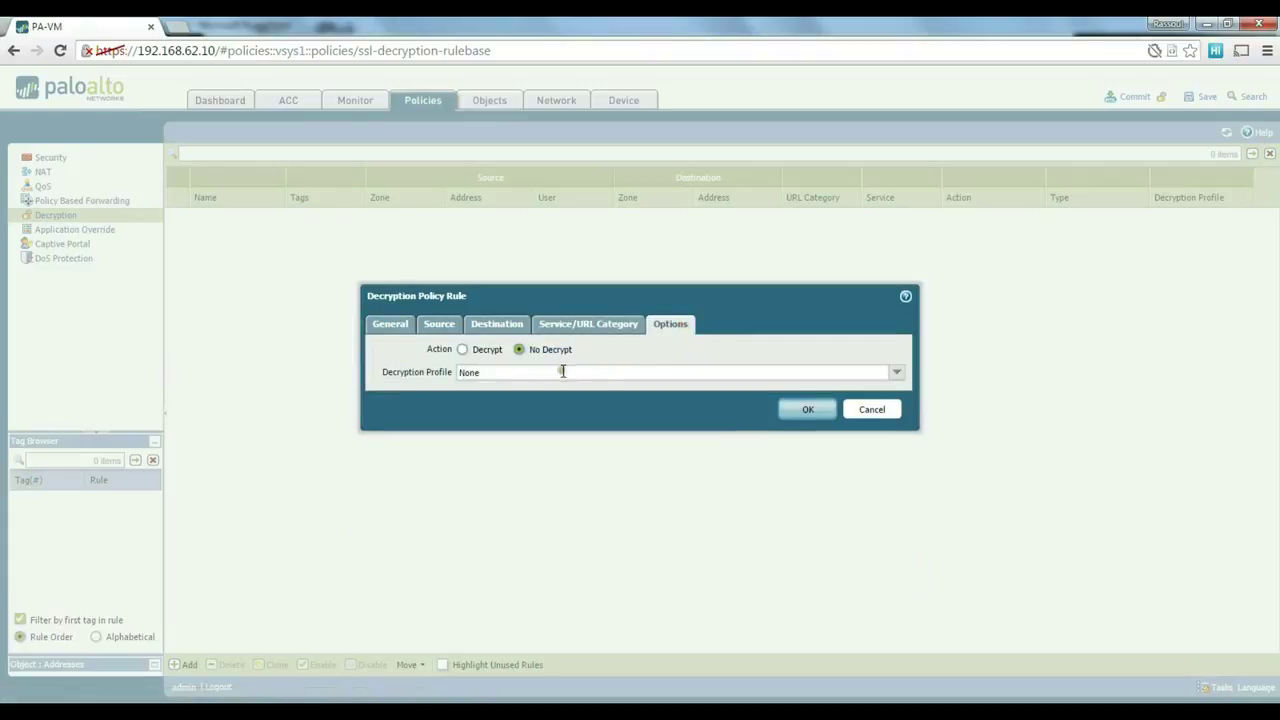
click(462, 349)
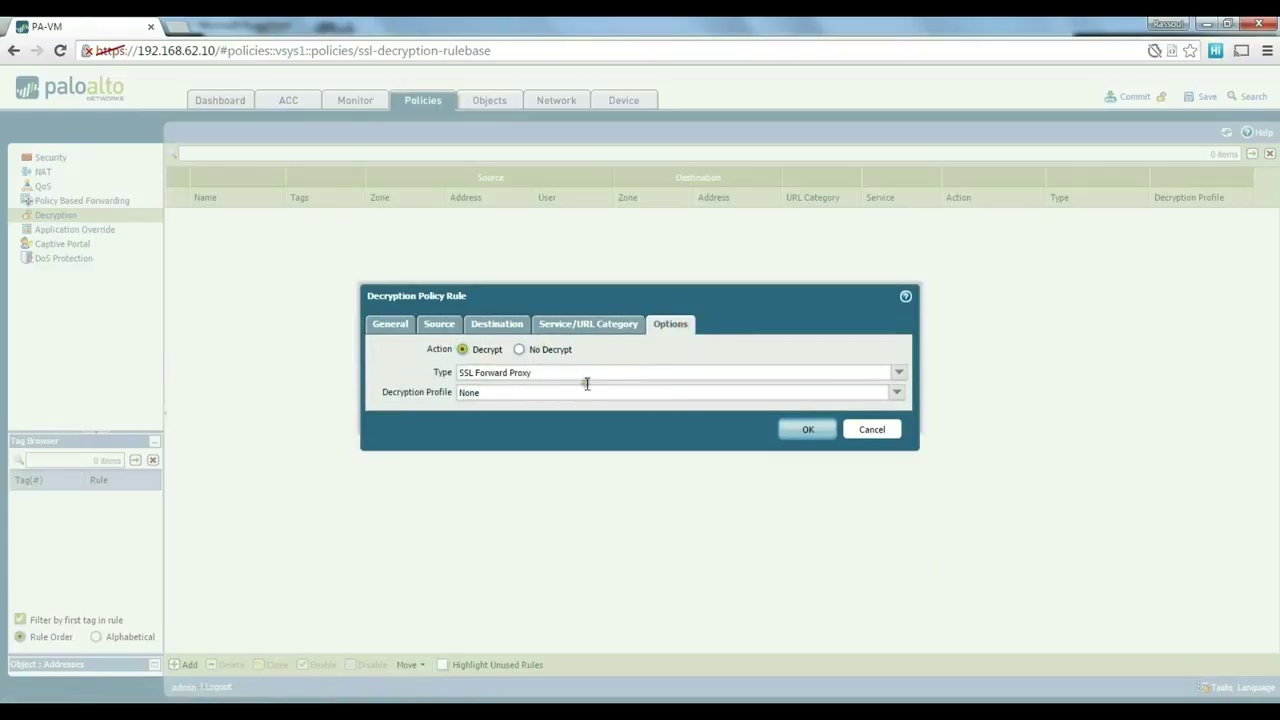
click(896, 392)
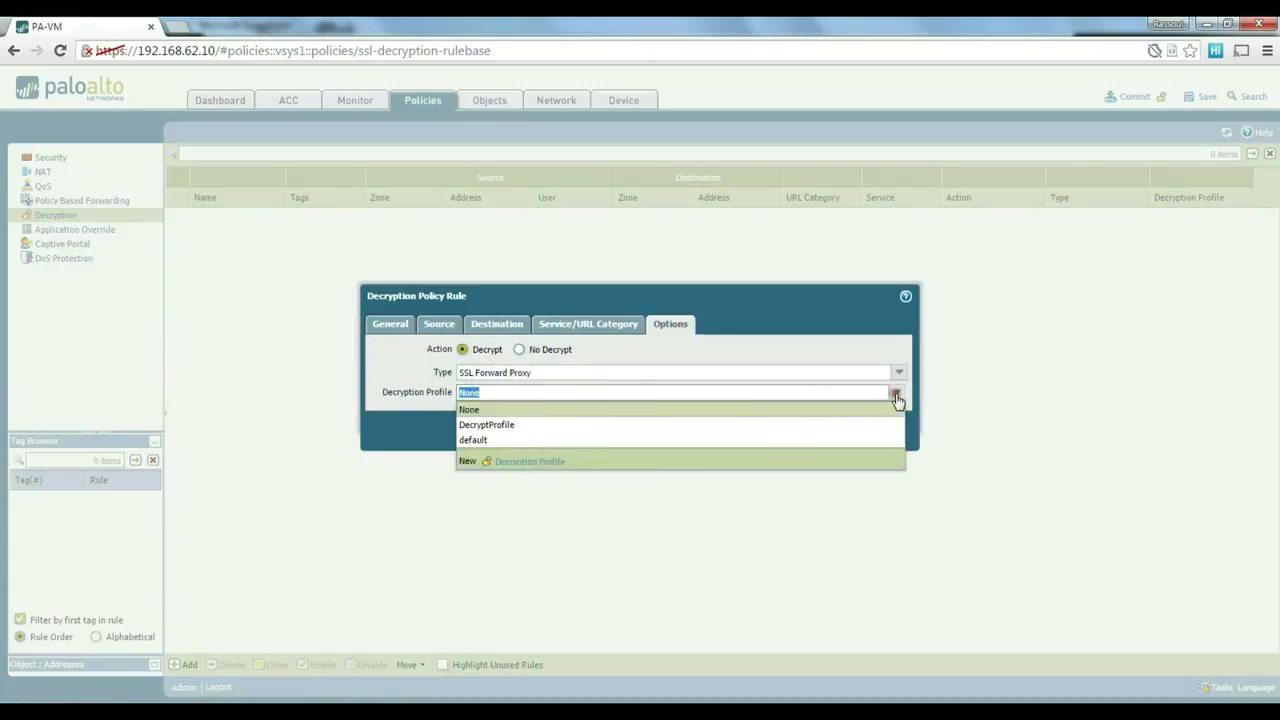
click(526, 425)
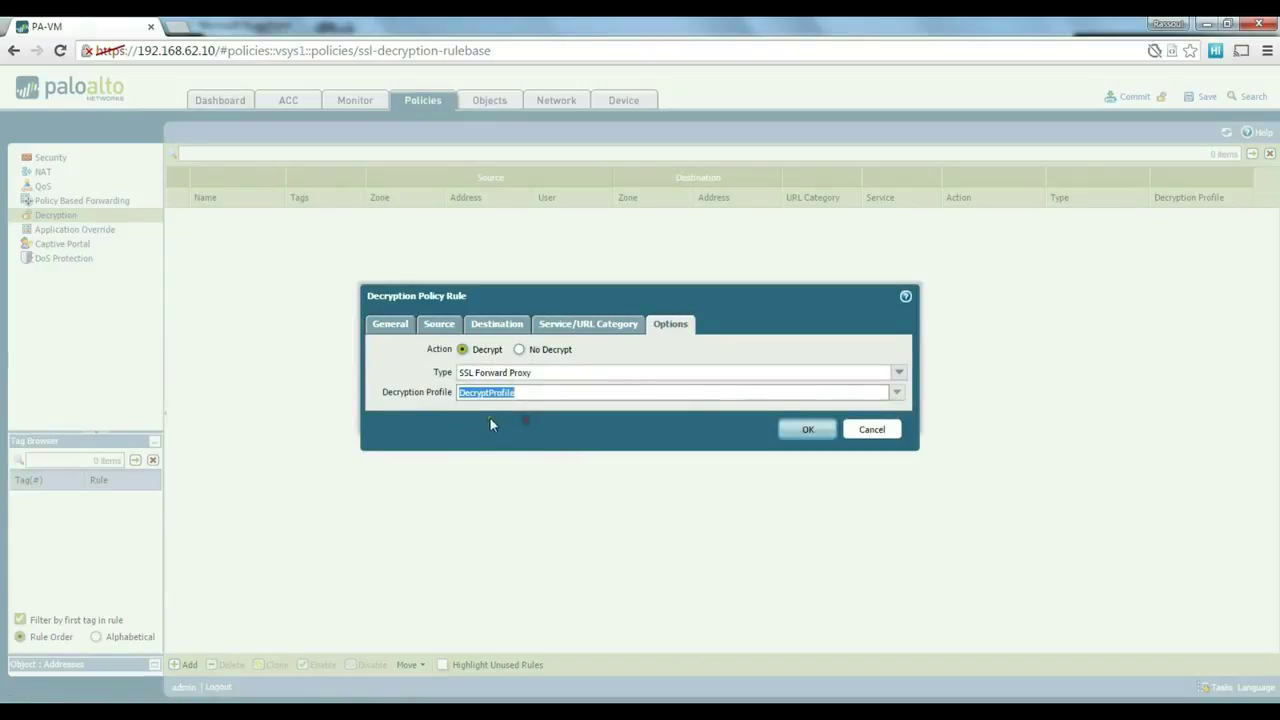
click(808, 430)
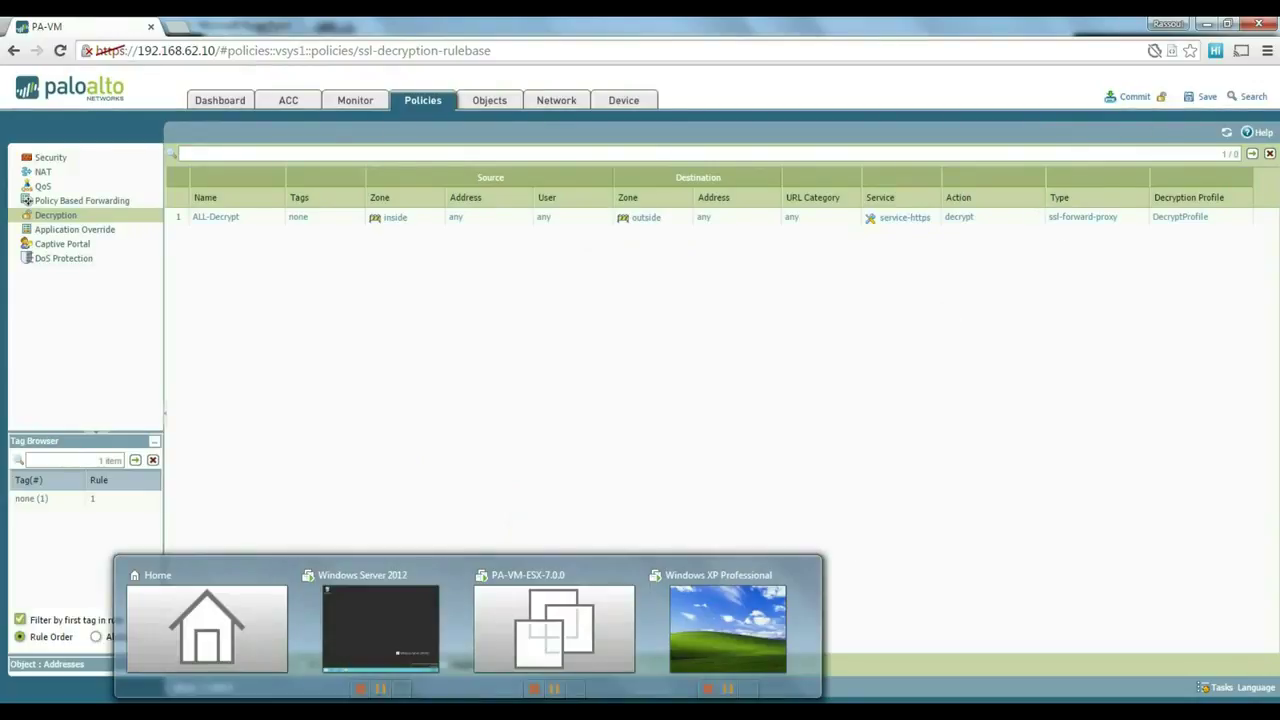
Step: Switch to the Windows XP Professional virtual machine in VMware Workstation and log on to Windows with the account password
click(736, 631)
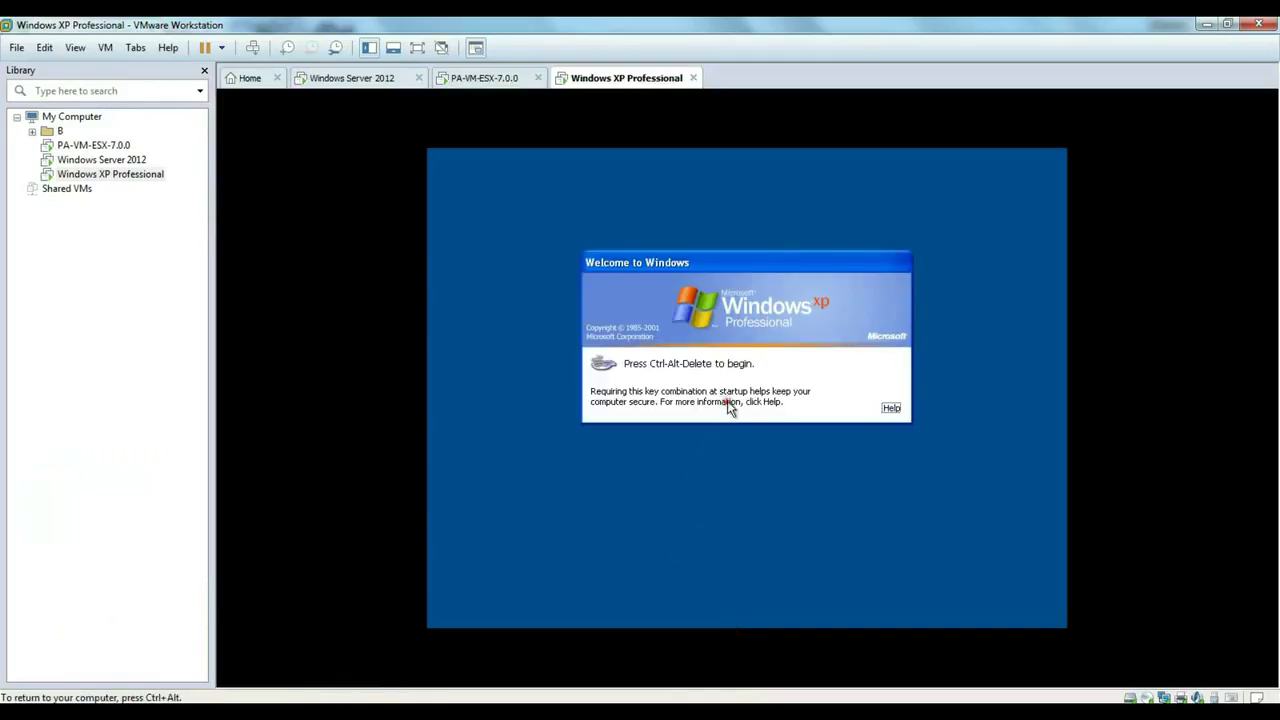
key(ctrl+alt+Insert)
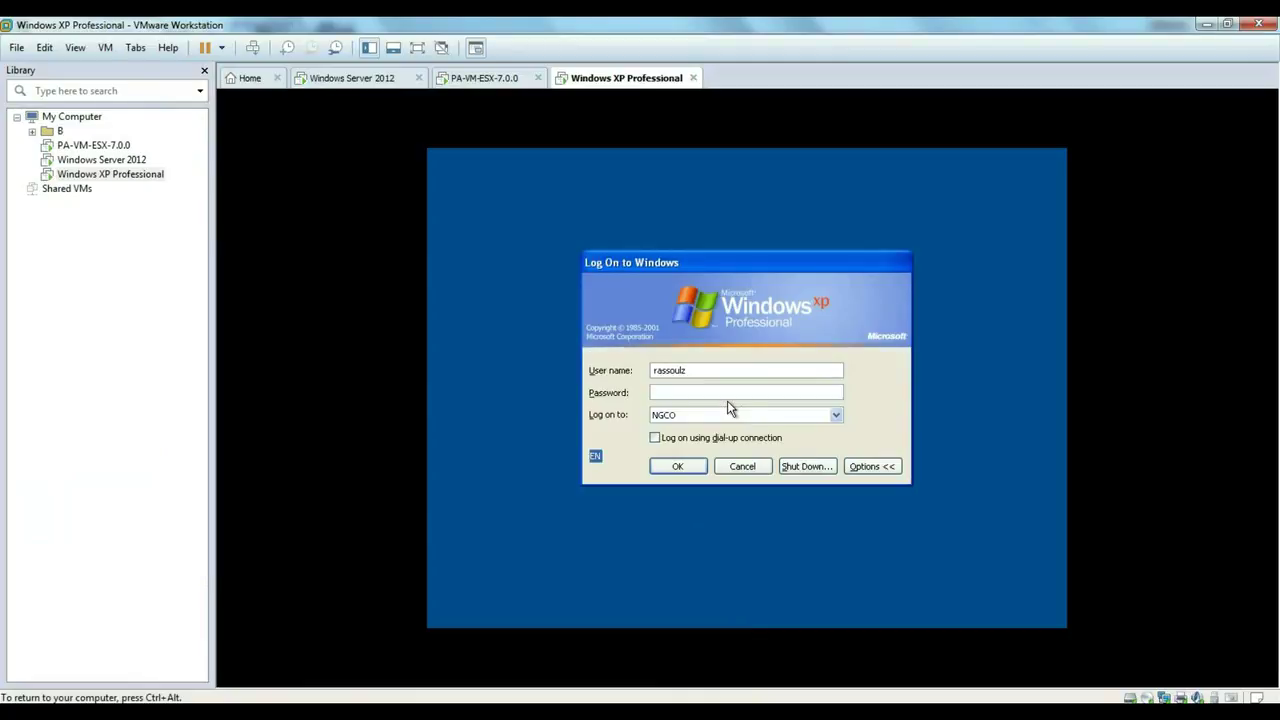
key(Return)
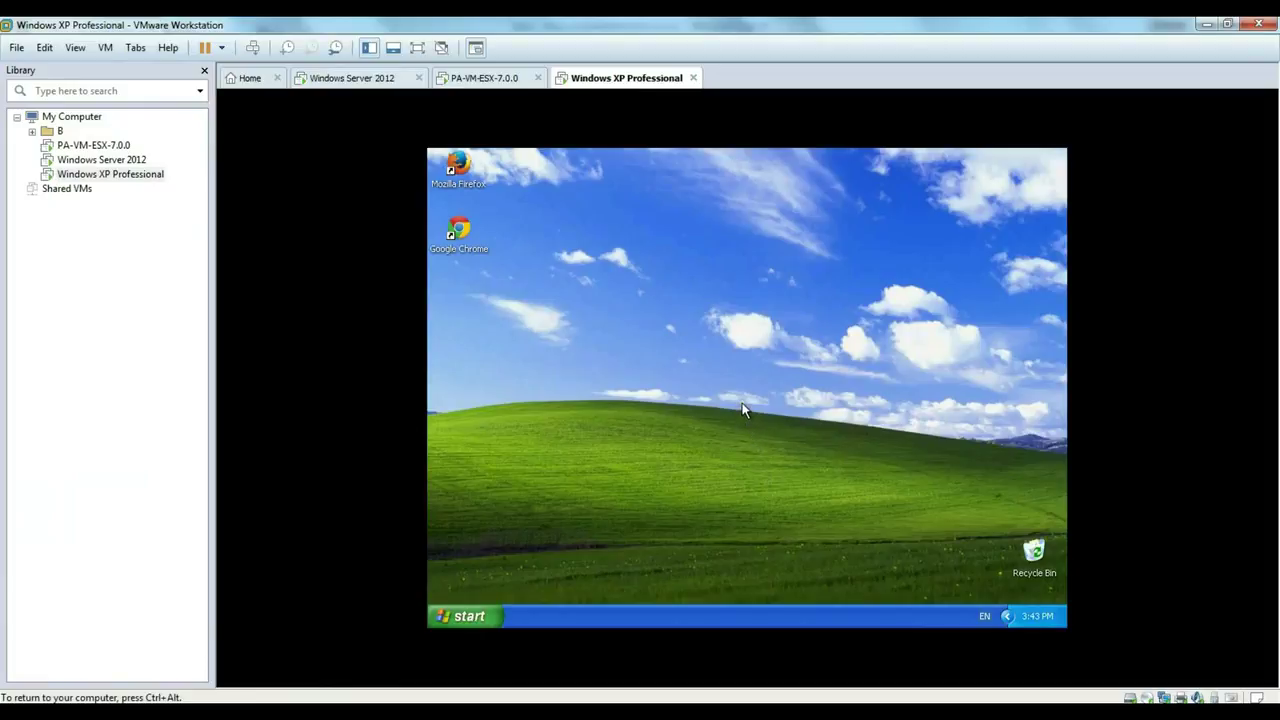
Step: Launch Google Chrome in the virtual machine and load gmail.com
double_click(474, 242)
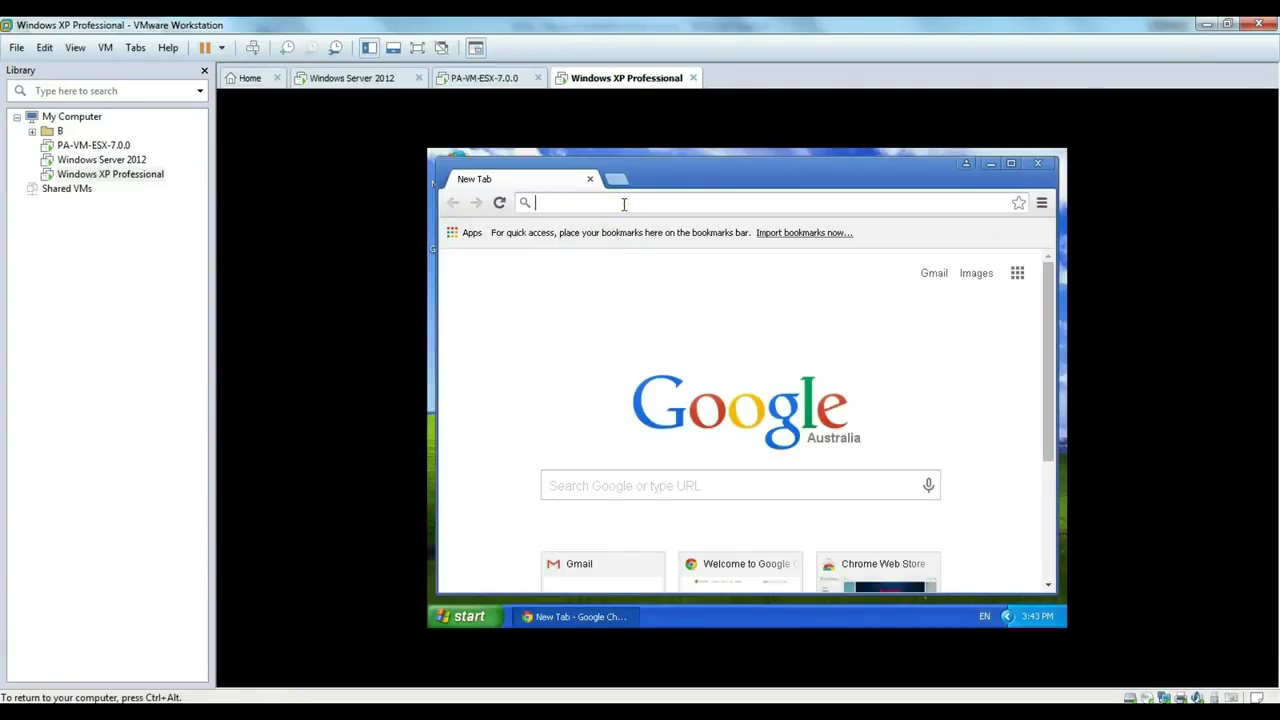
text(gmail.com)
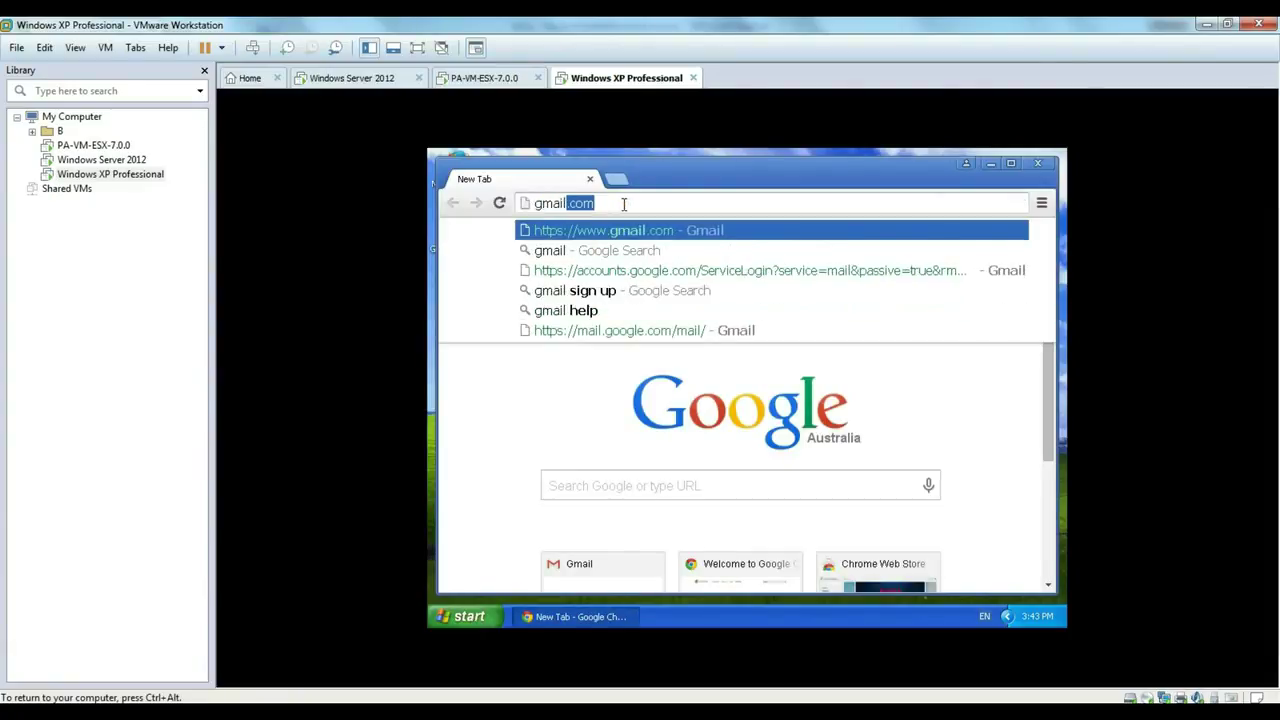
key(Return)
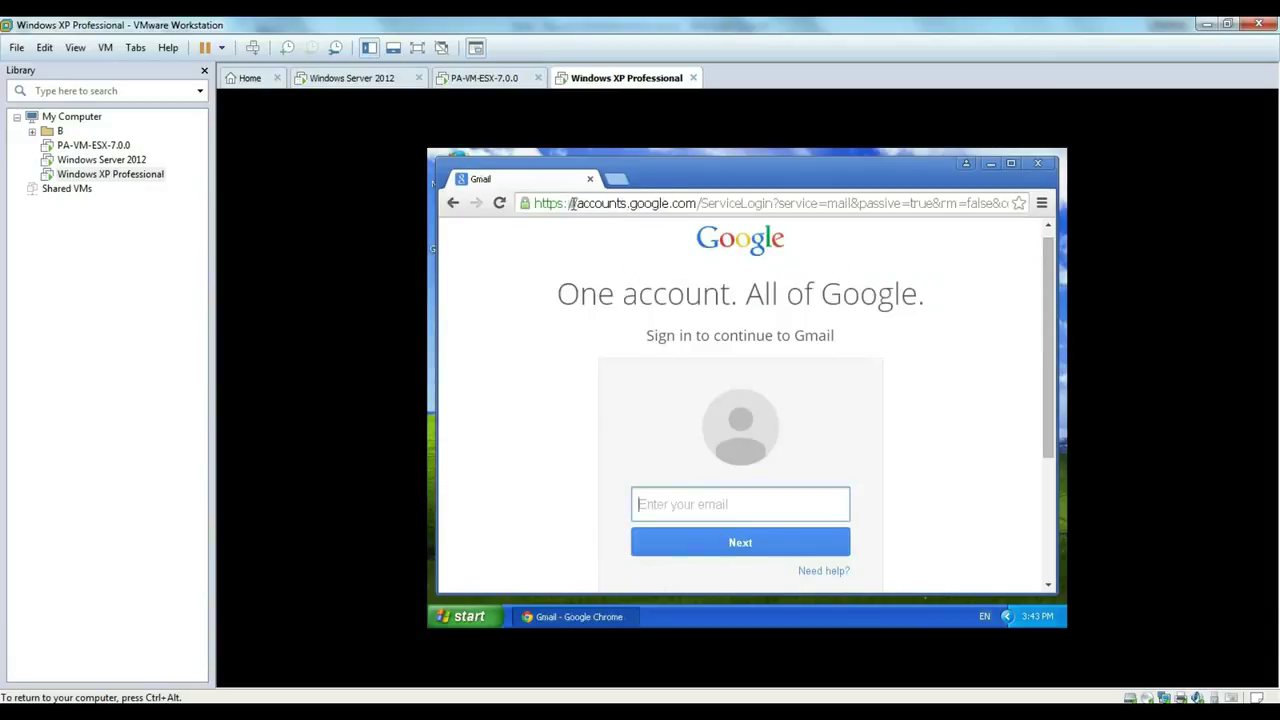
Step: Maximize the browser window and inspect the certificate information of the Gmail sign-in page's connection
click(1011, 163)
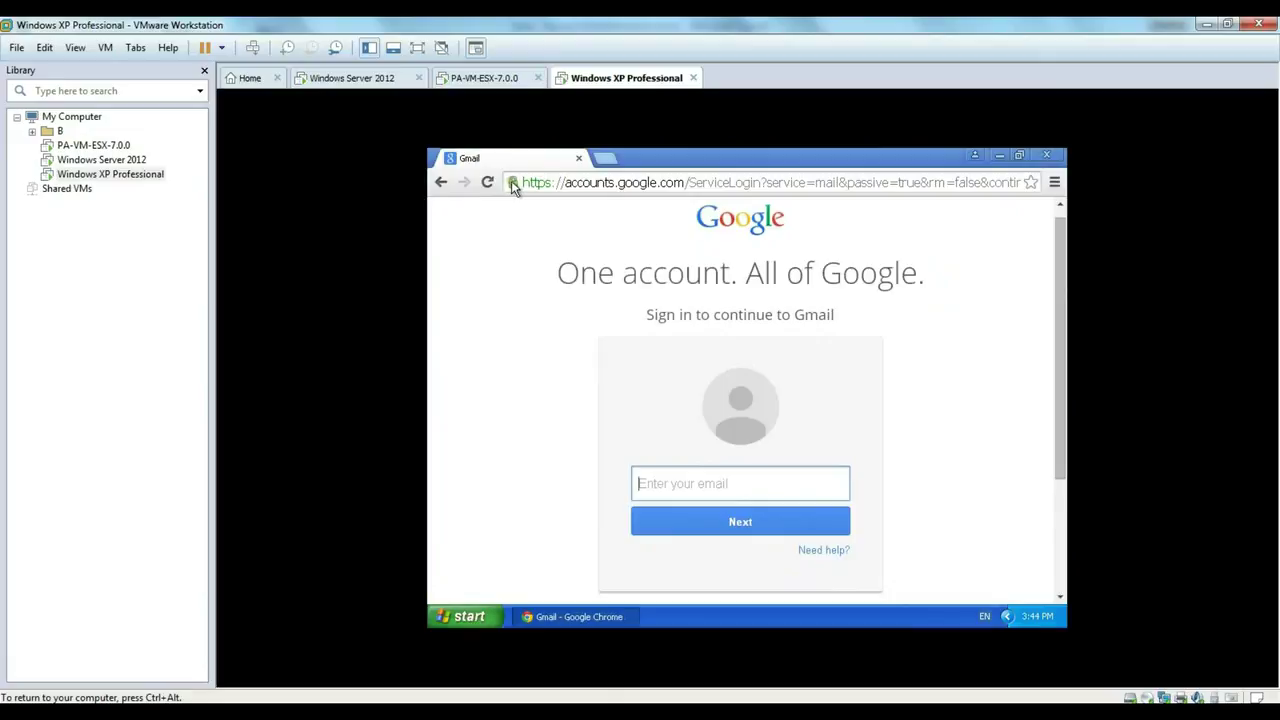
click(512, 184)
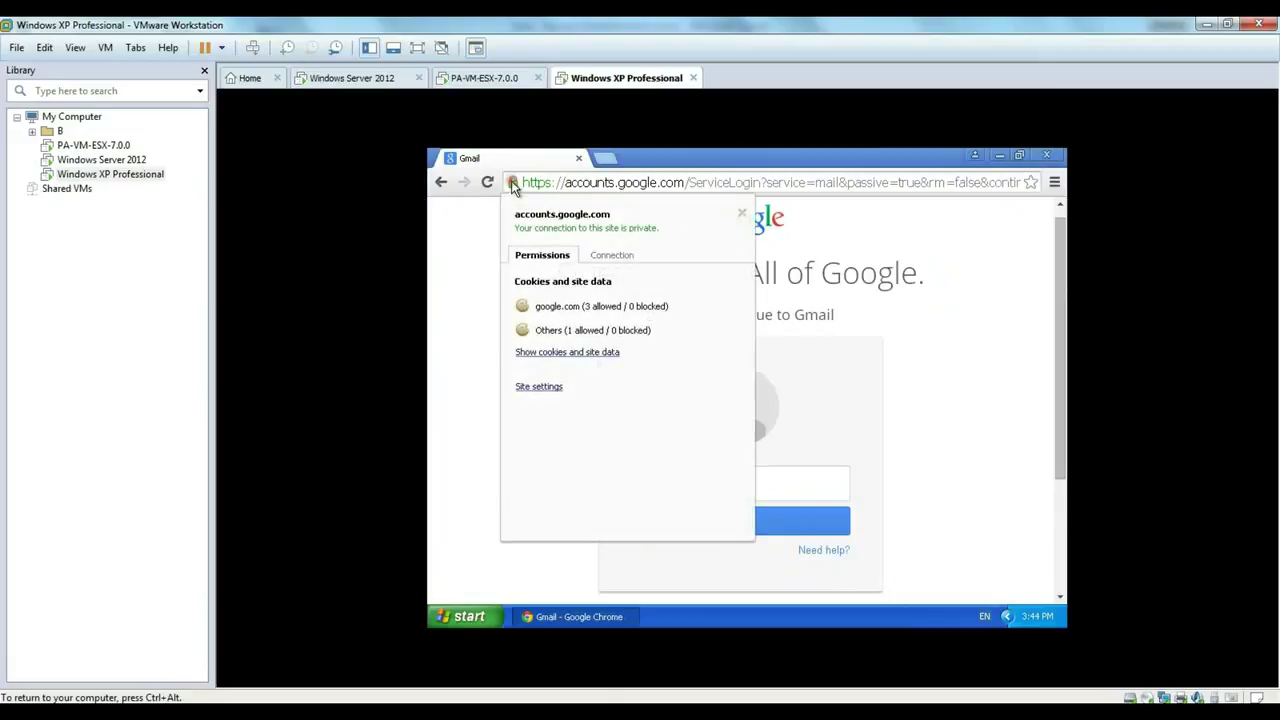
click(598, 256)
click(588, 330)
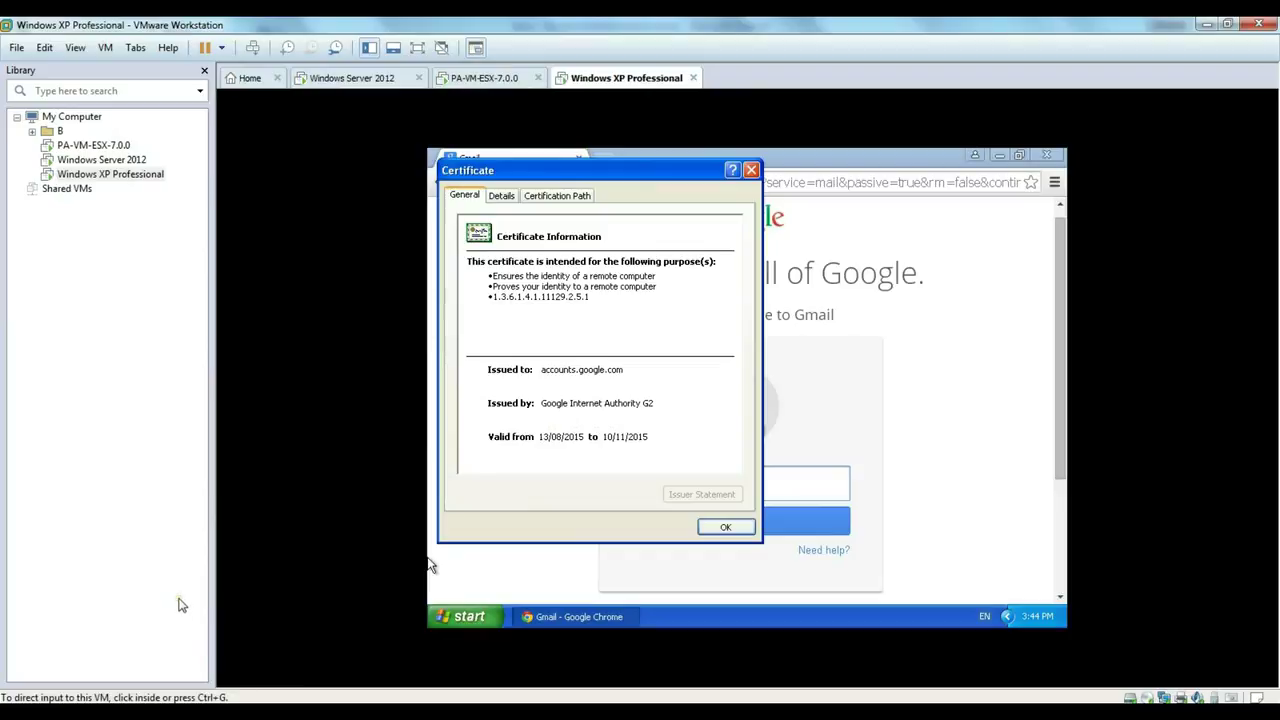
Step: Return to the Palo Alto web interface and review the action, type and profile options of the ALL-Decrypt rule
key(F1)
click(574, 409)
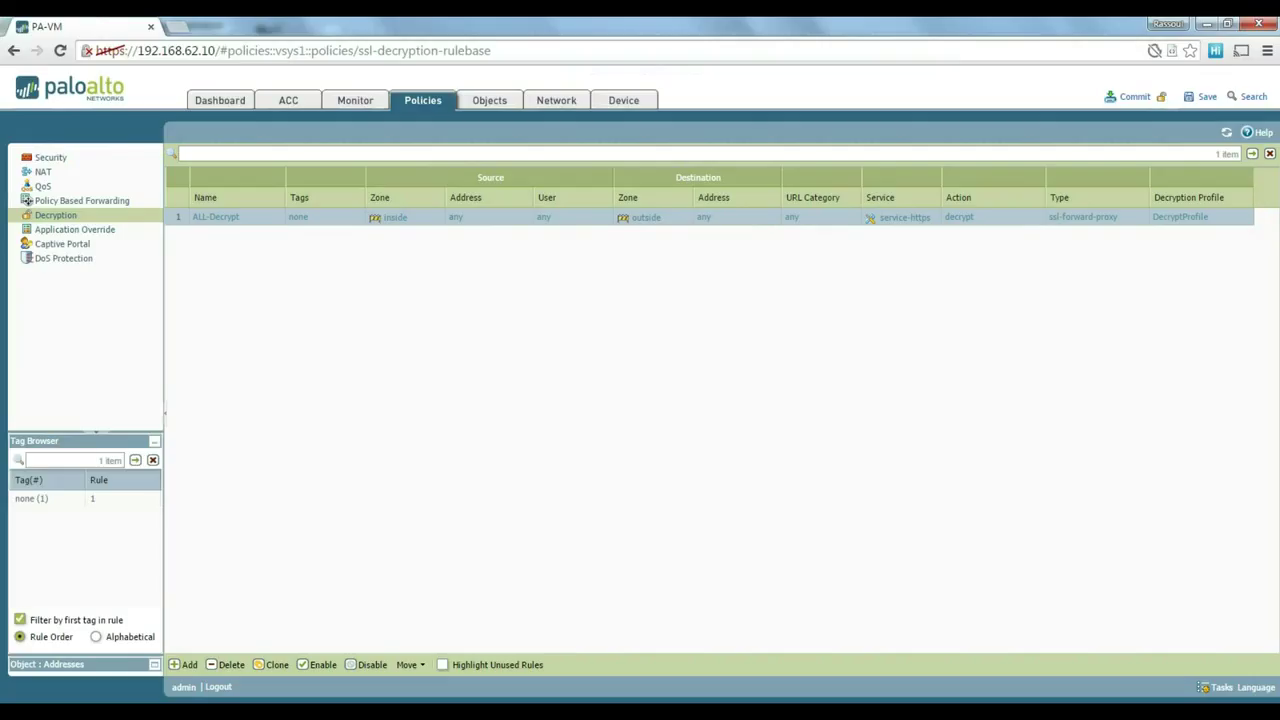
click(229, 223)
click(686, 322)
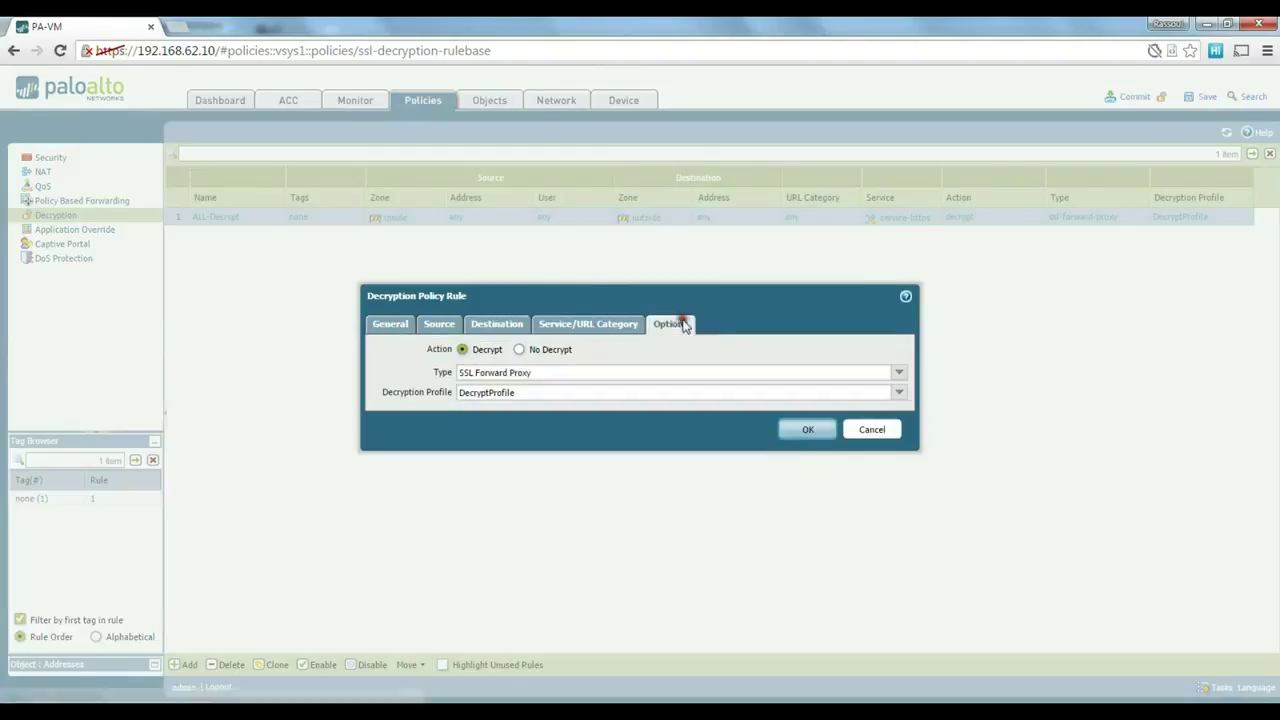
click(806, 434)
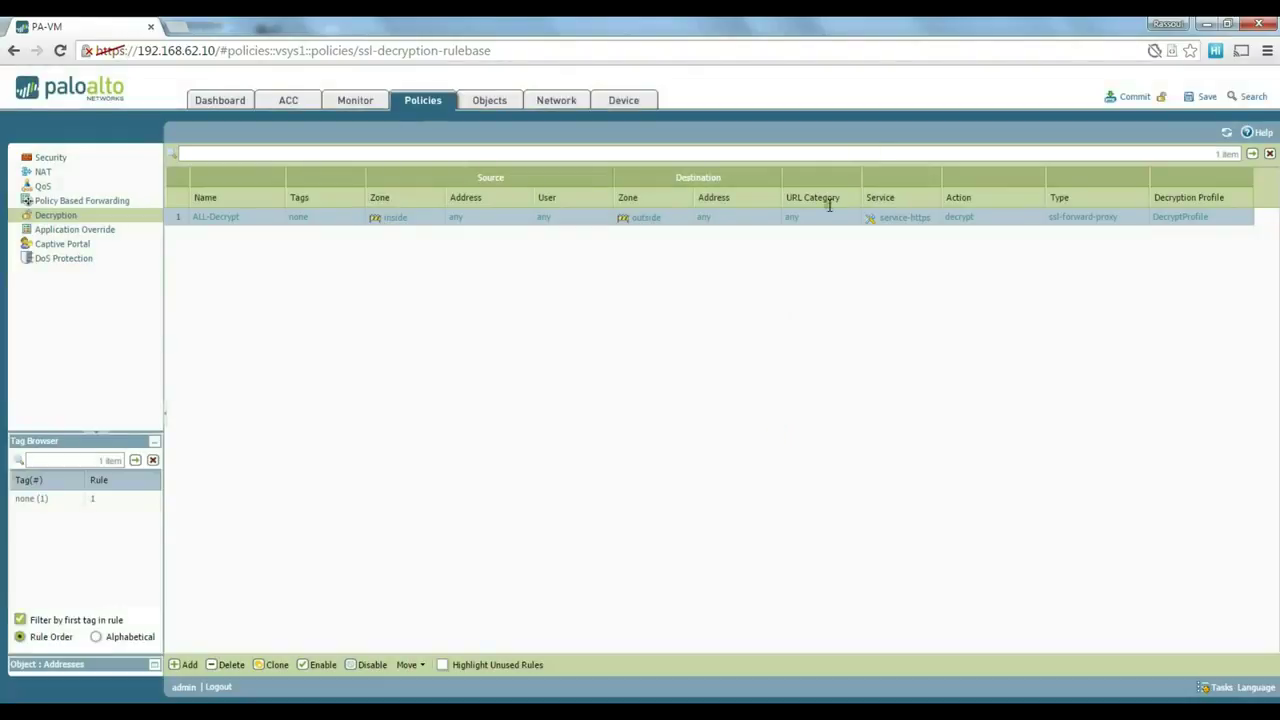
Step: Commit the firewall configuration, including device, network, policy and object settings, and dismiss the commit report
click(1137, 99)
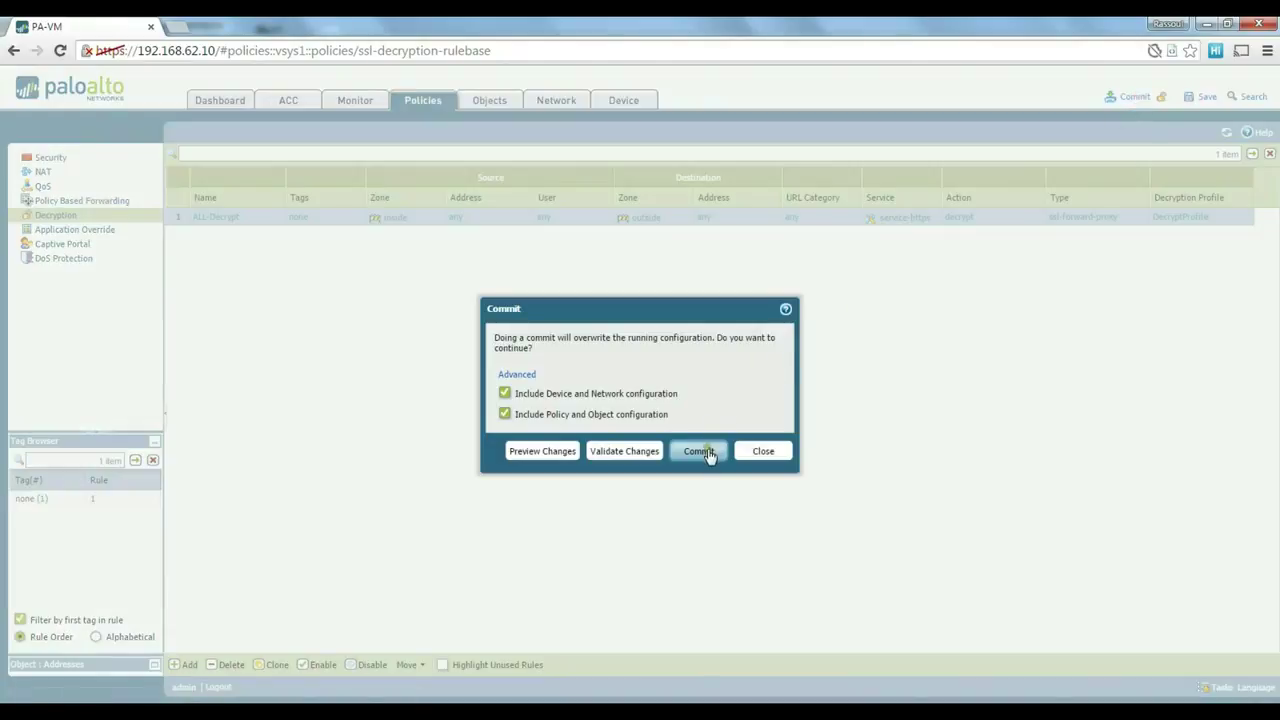
click(709, 451)
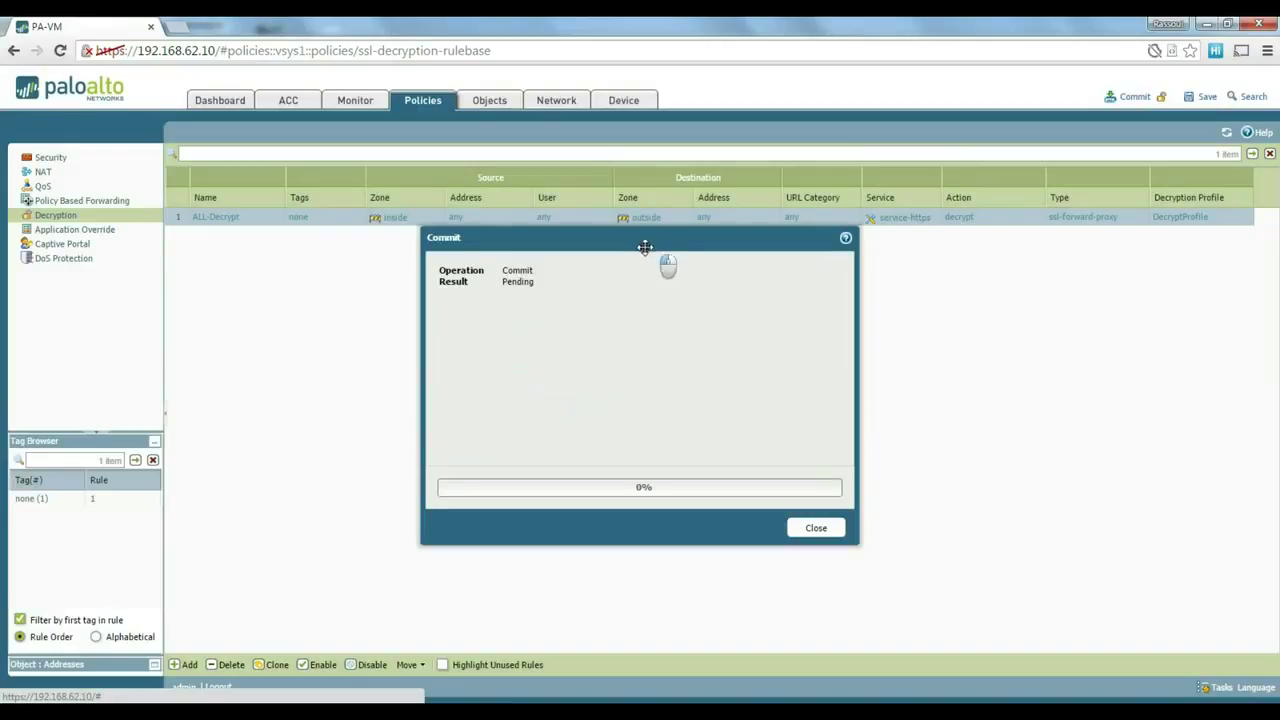
drag(646, 245, 610, 274)
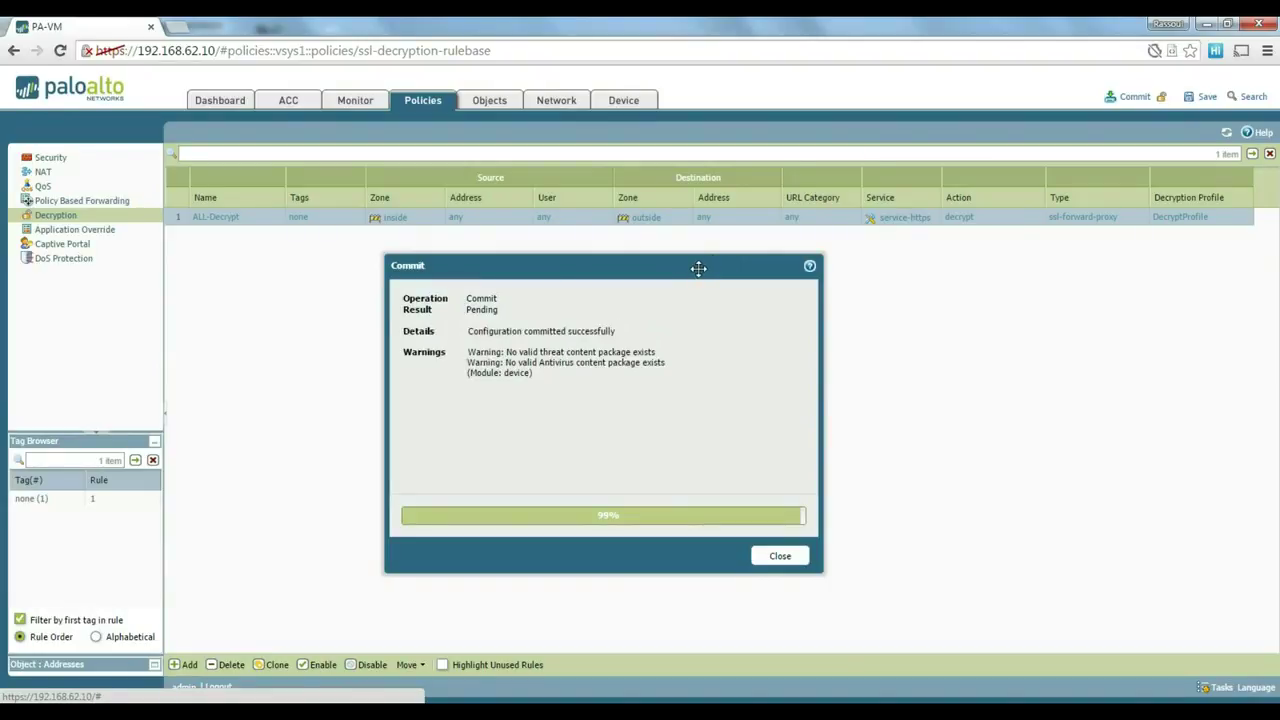
click(784, 556)
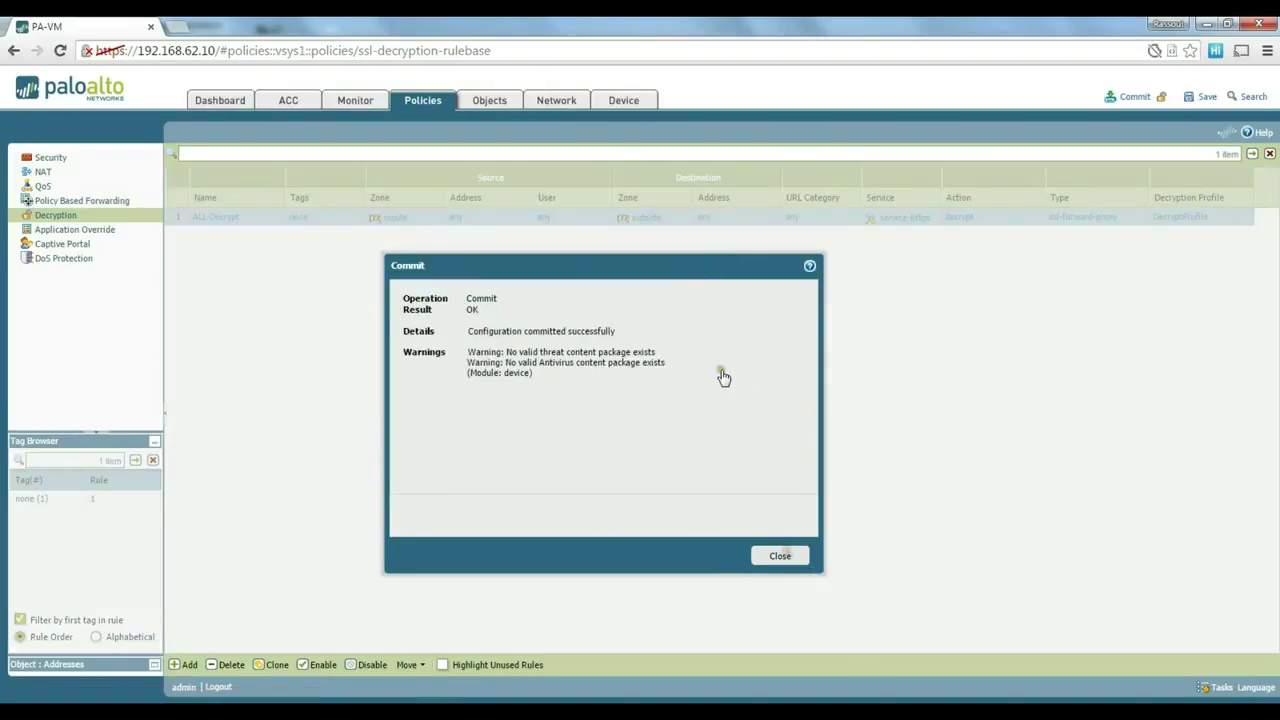
click(784, 556)
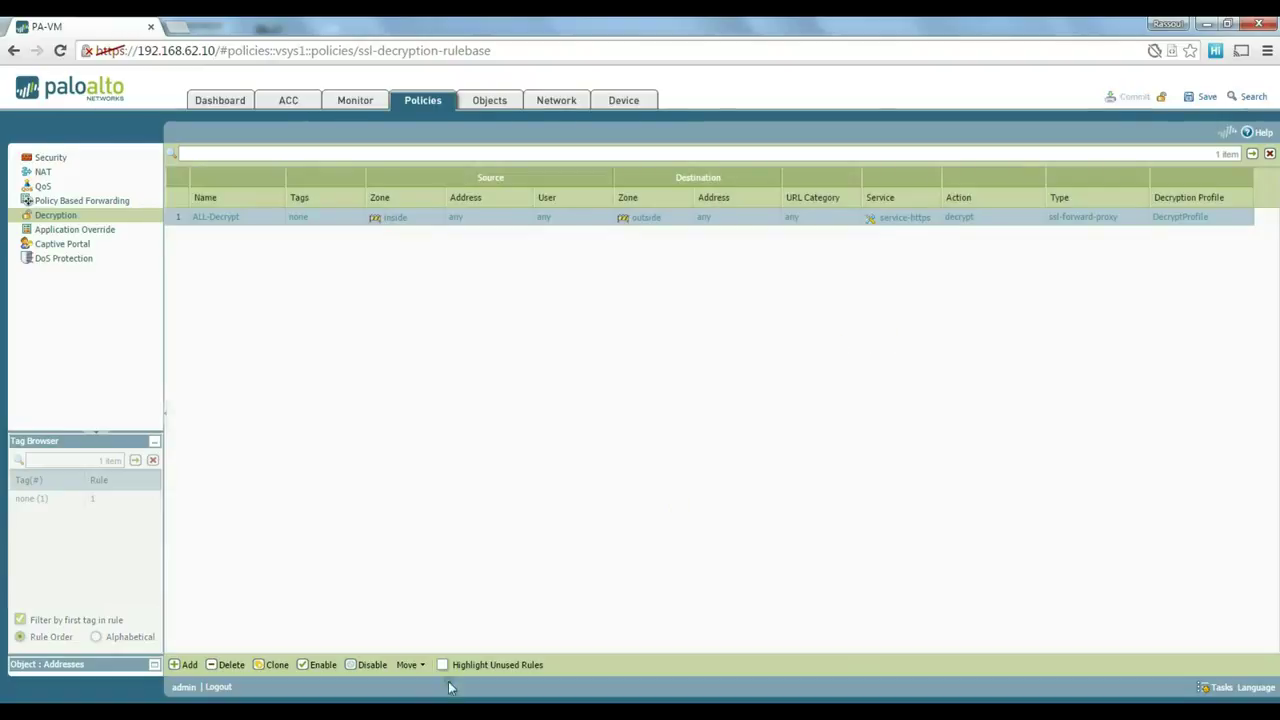
Step: Return to the Windows XP virtual machine, close the certificate and Chrome, and reload gmail.com in a fresh Chrome window
click(739, 637)
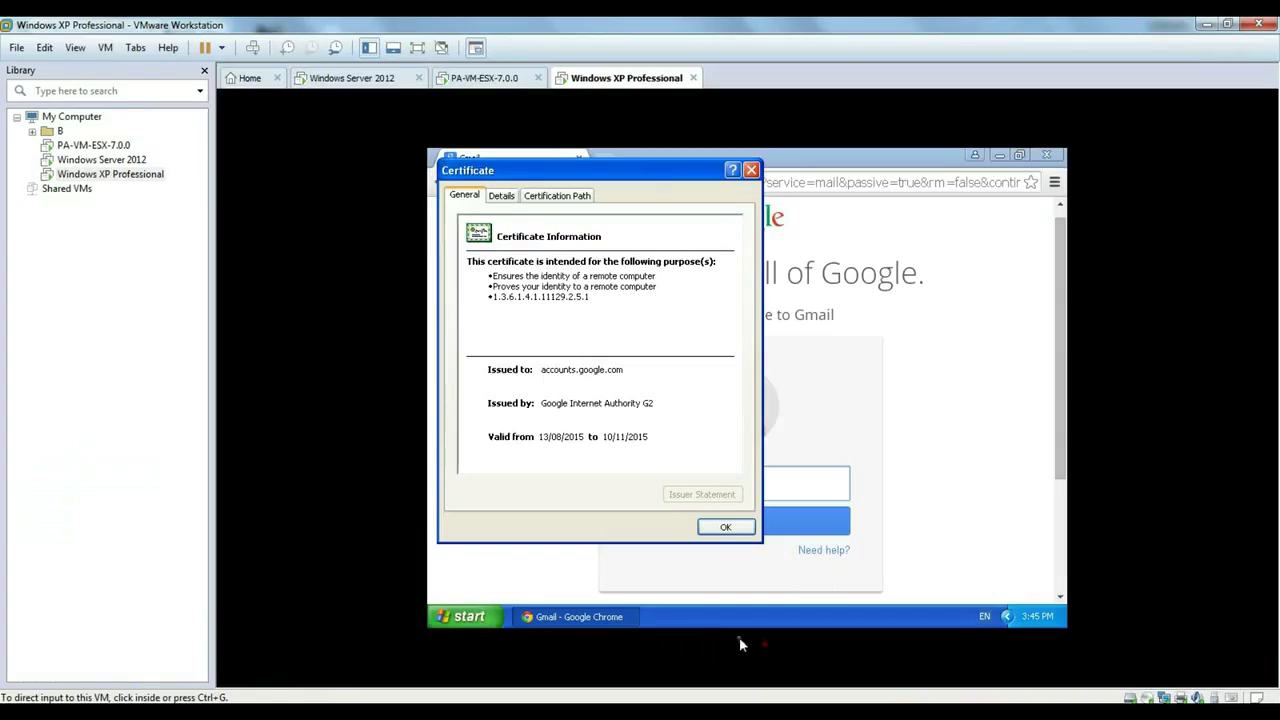
click(727, 528)
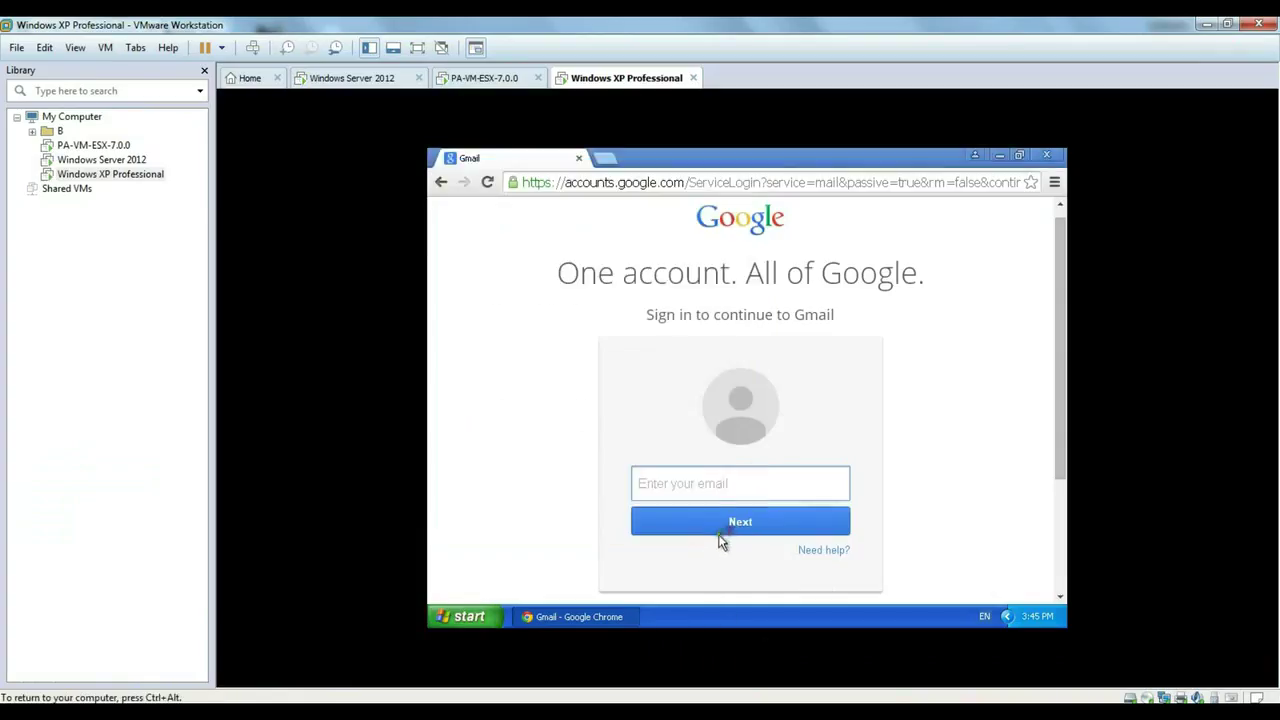
click(1046, 156)
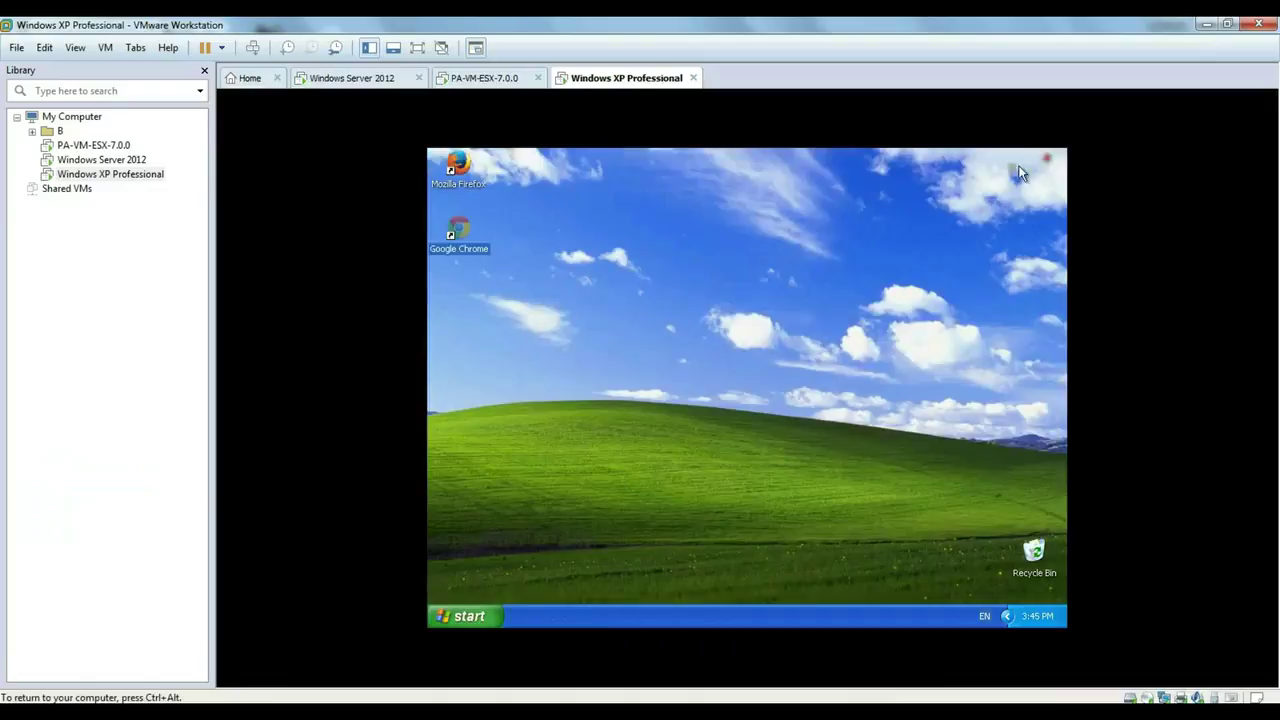
double_click(482, 246)
text(gmail.com)
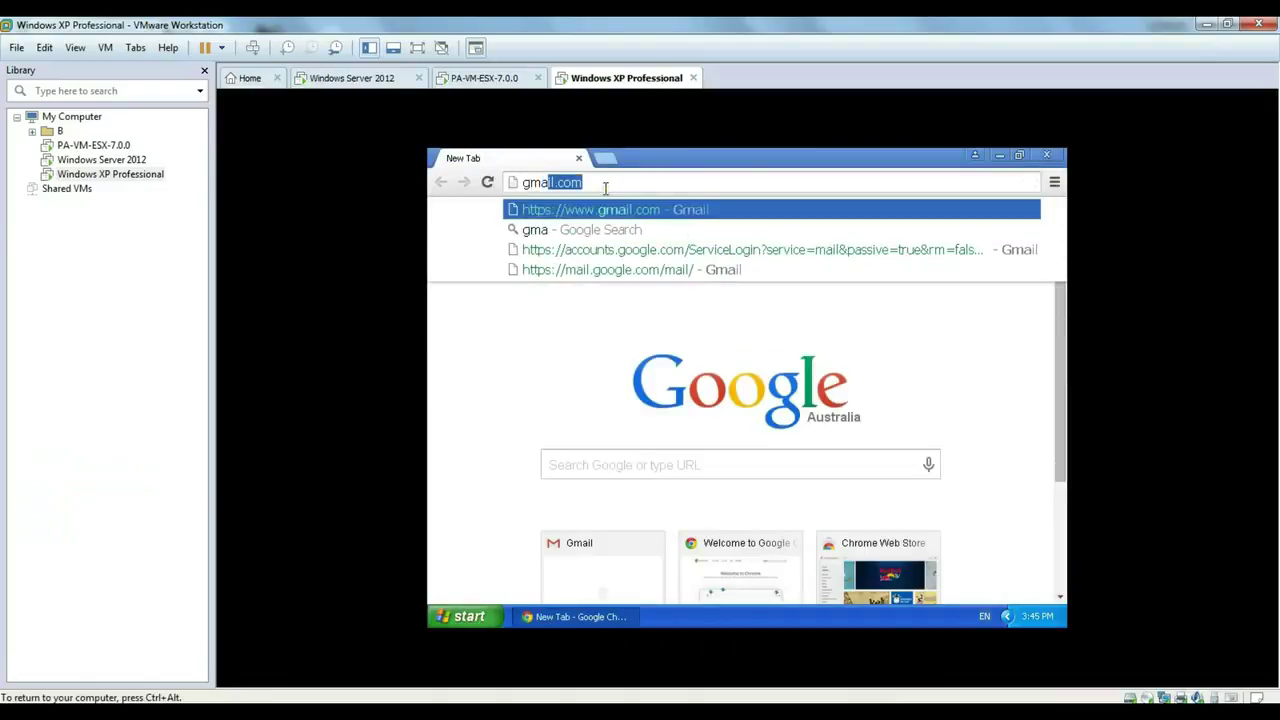
key(Return)
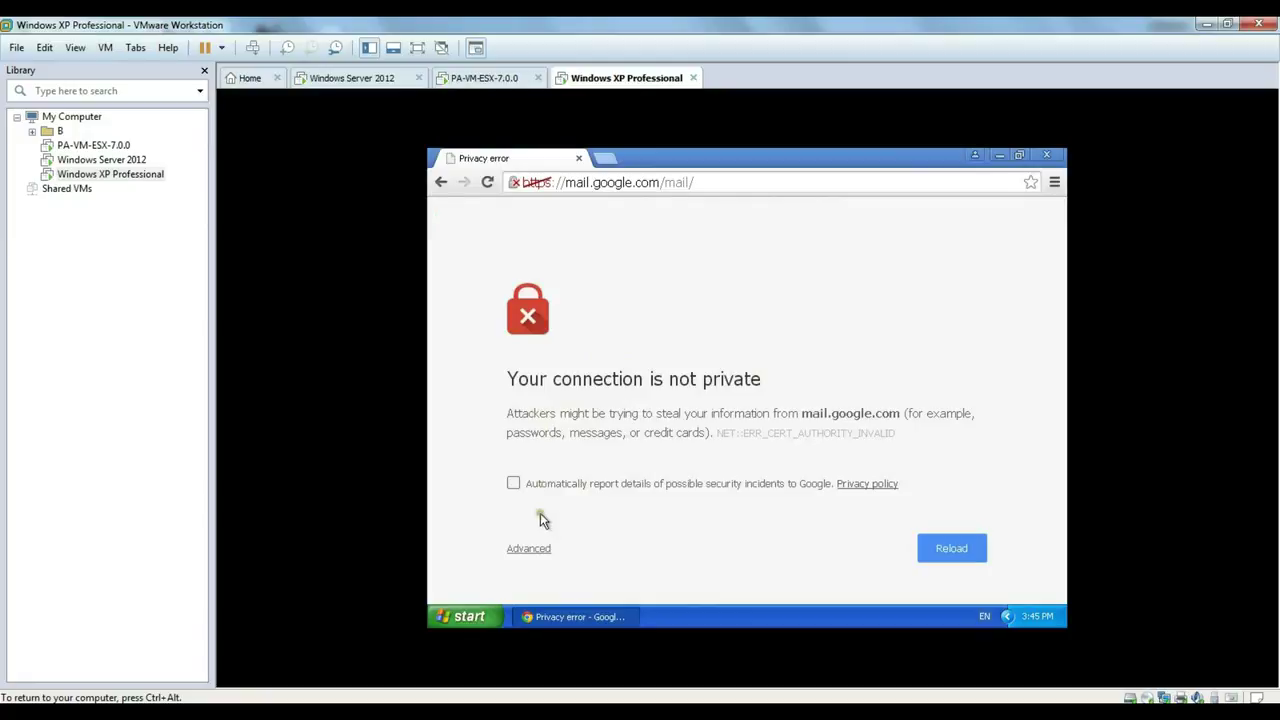
Step: Expand and read the advanced details of the privacy error page for mail.google.com
click(530, 548)
scroll(589, 439, down, 2)
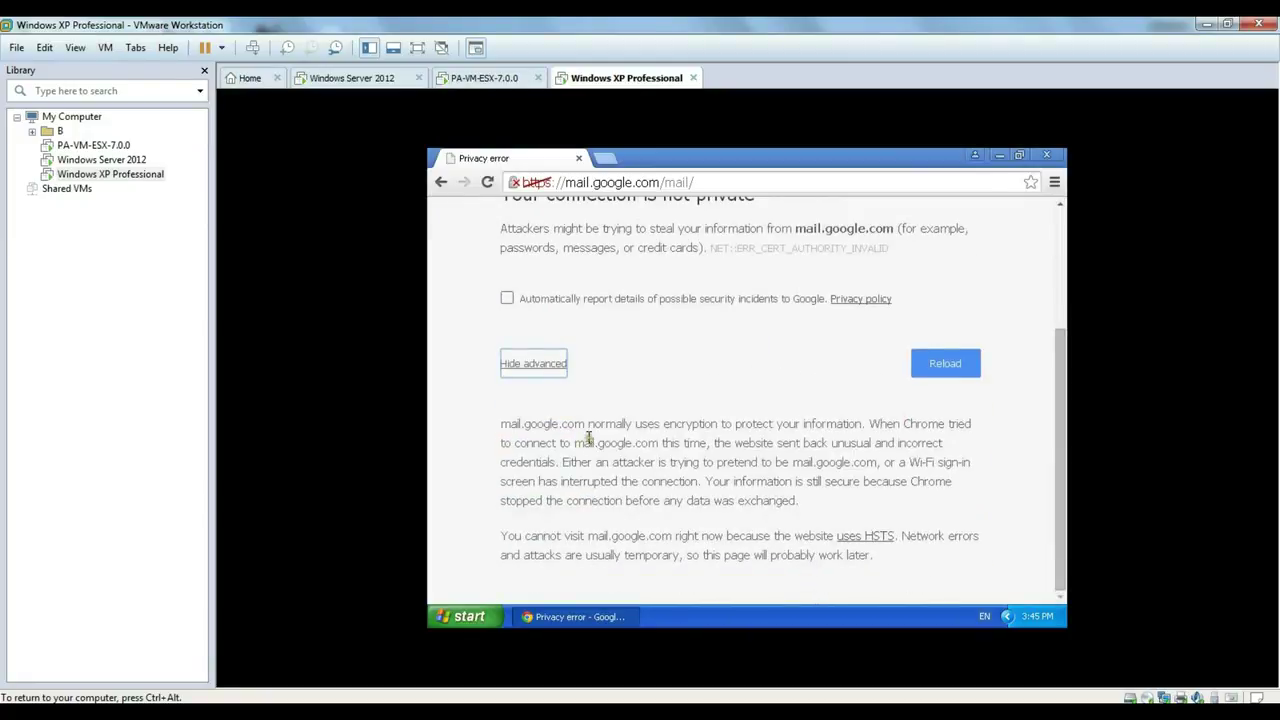
scroll(590, 419, up, 2)
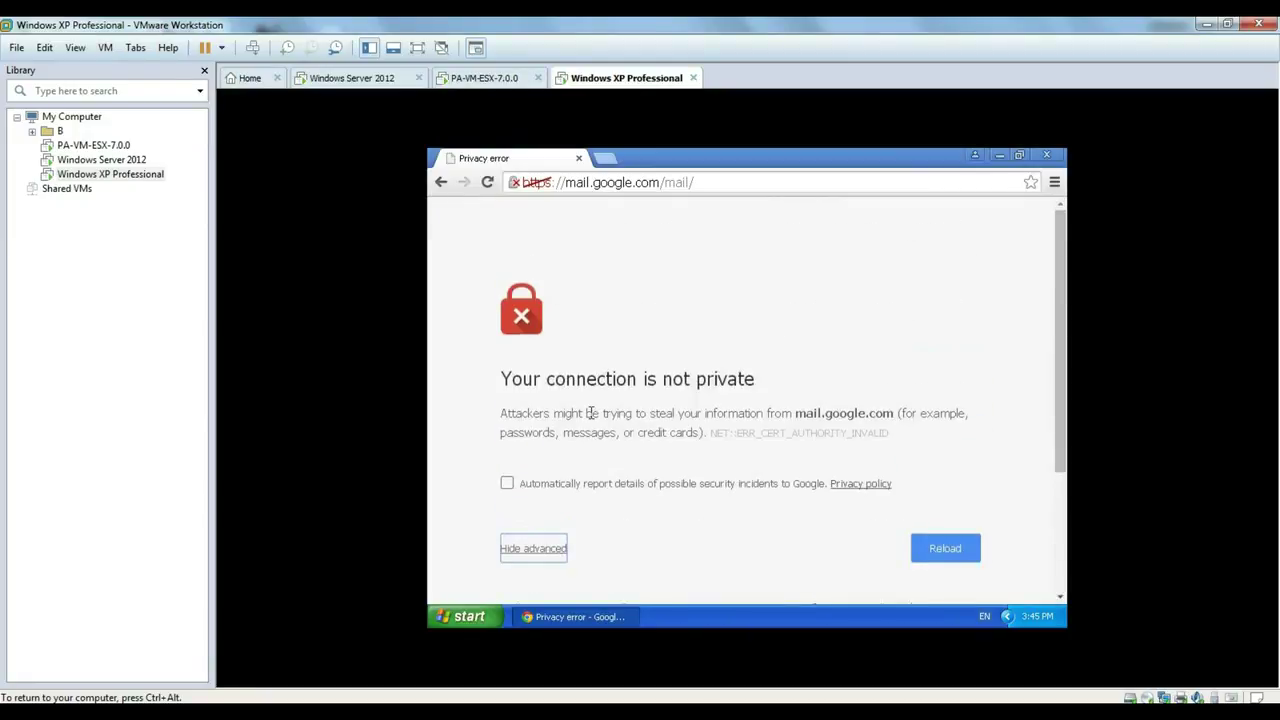
Step: Check the issuer in the certificate information for mail.google.com, and close the certificate
click(515, 184)
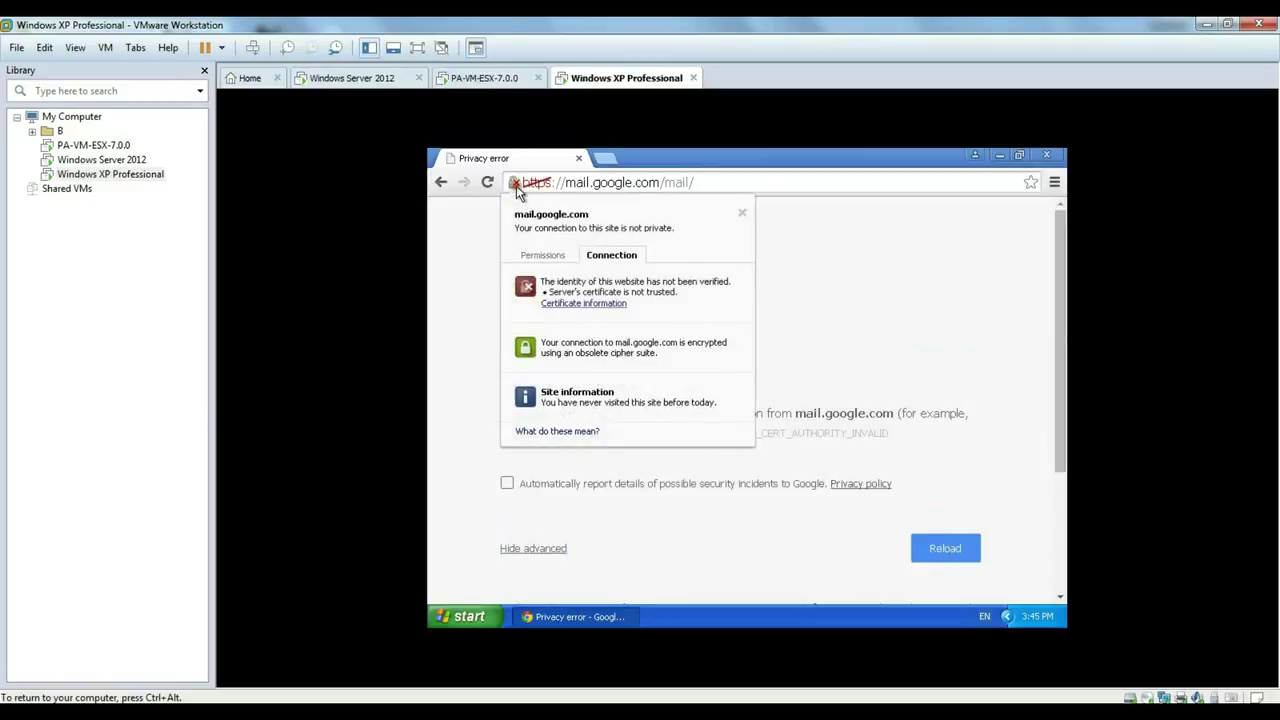
click(574, 304)
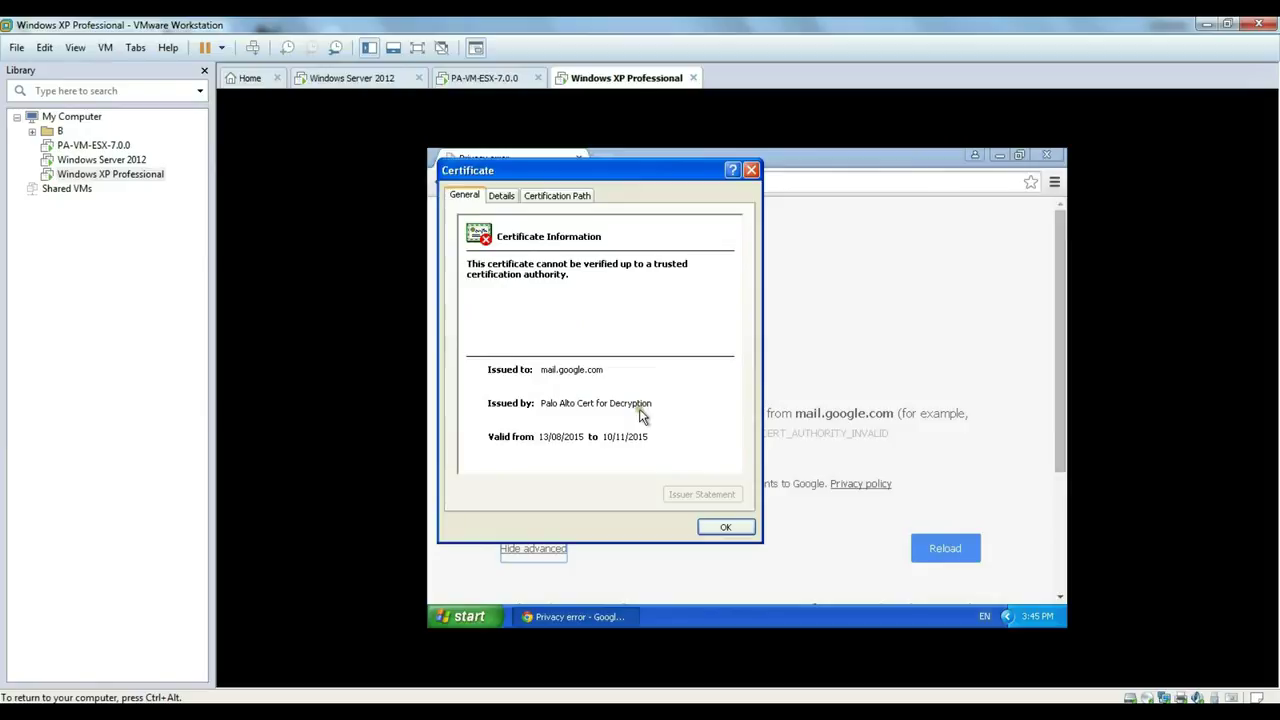
click(726, 528)
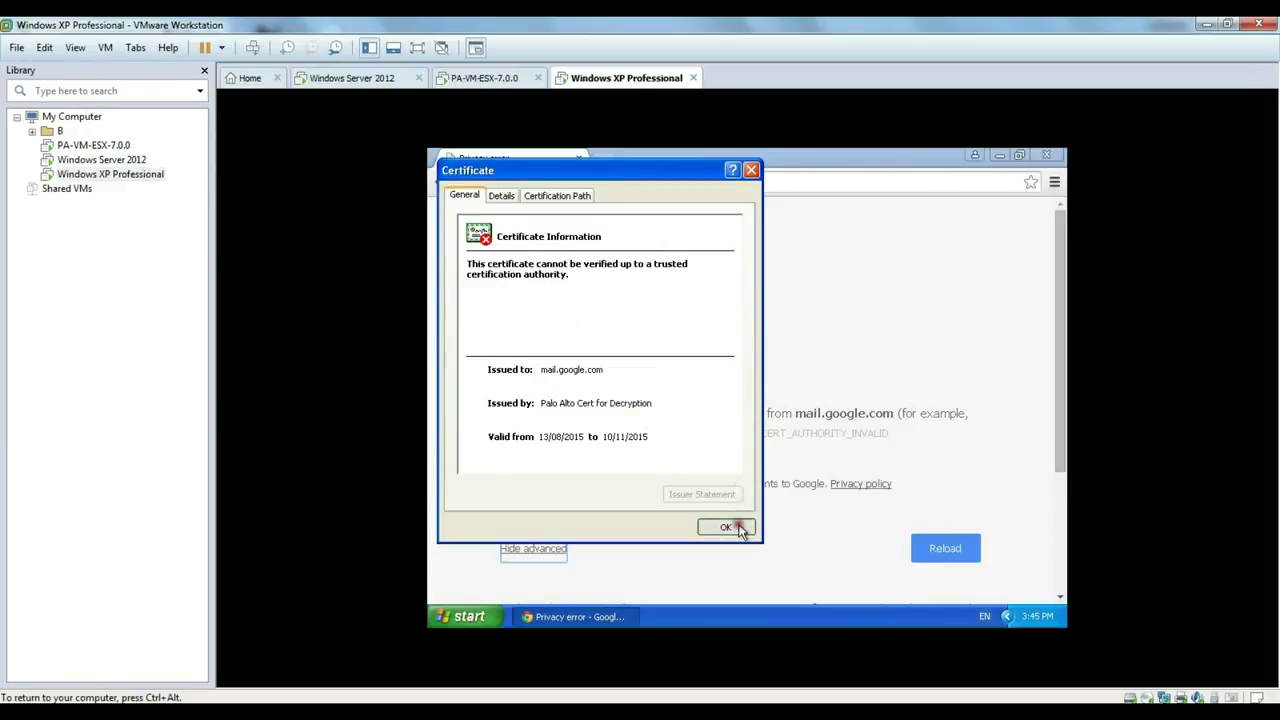
Step: Read the privacy error's explanation of why mail.google.com cannot be visited, including the note on HSTS
scroll(628, 430, down, 2)
scroll(628, 463, down, 1)
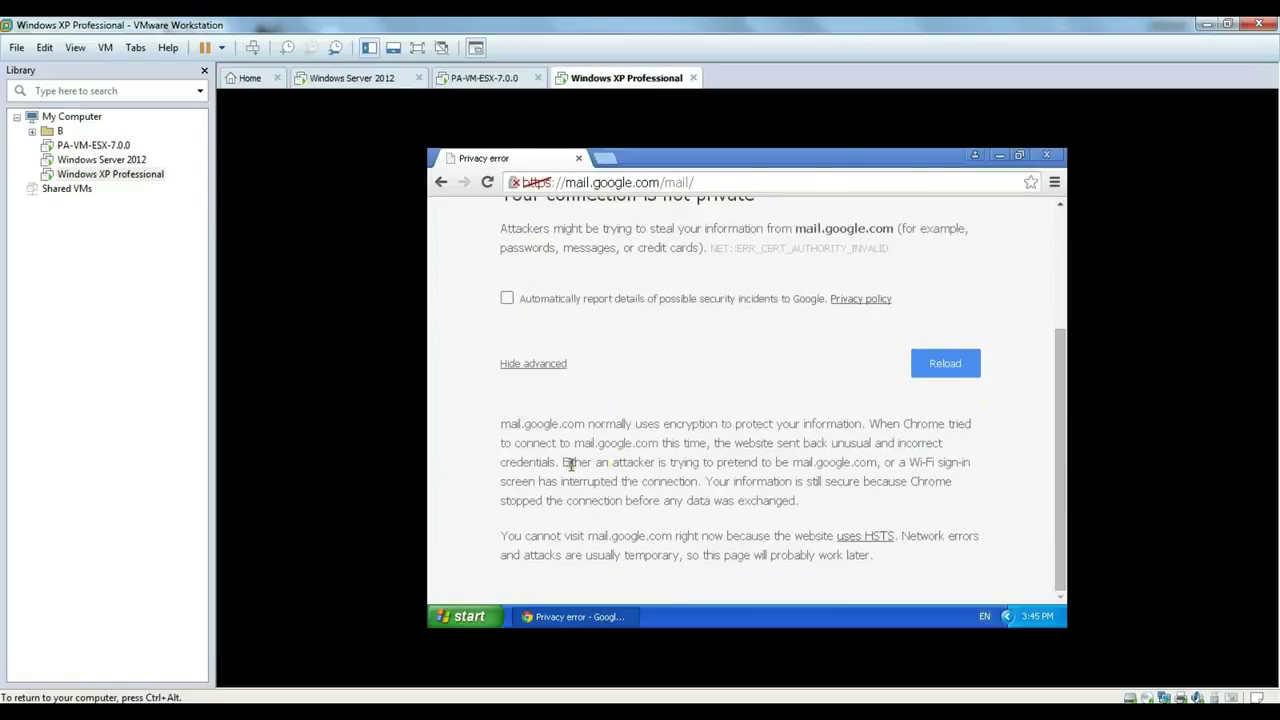
scroll(690, 478, up, 3)
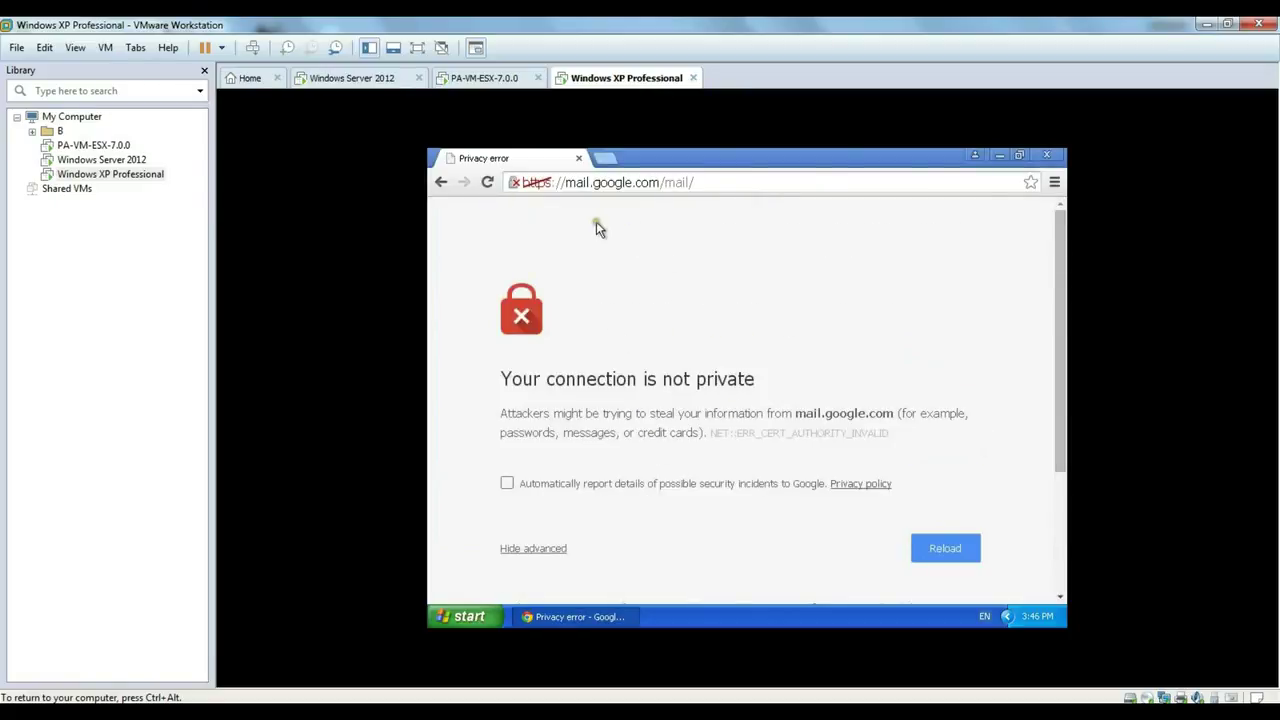
scroll(676, 342, down, 3)
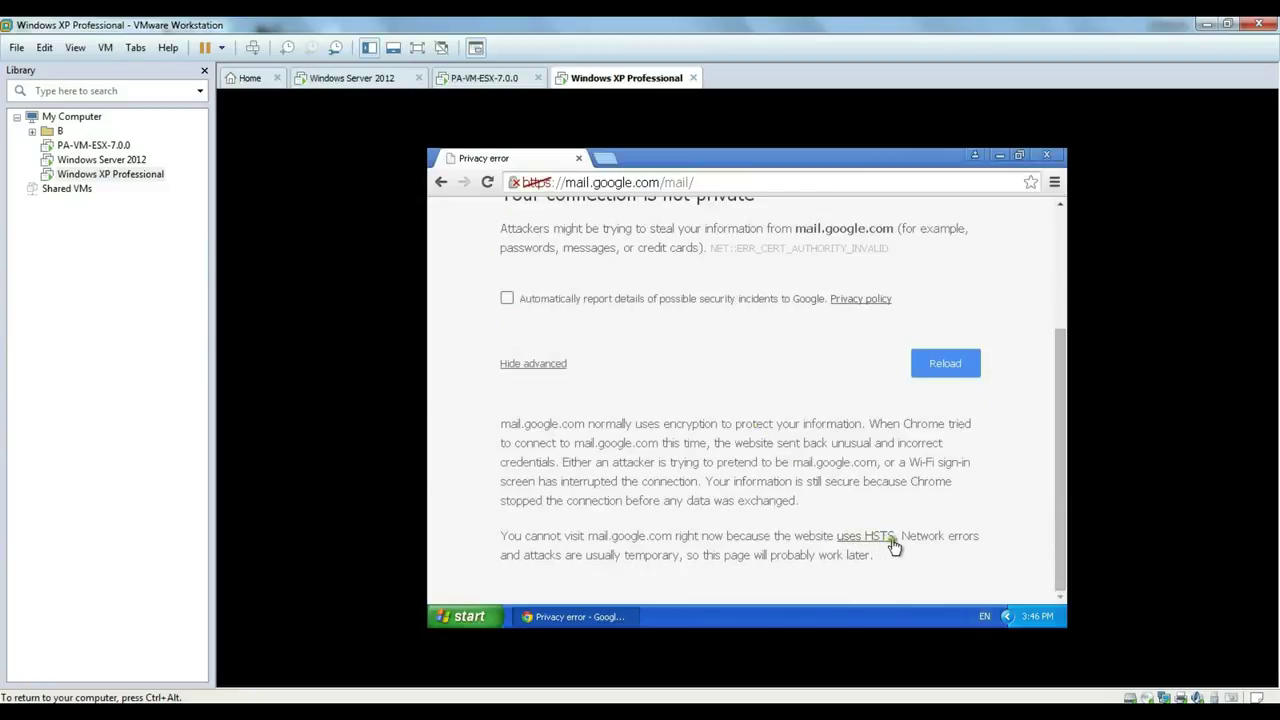
drag(897, 537, 838, 546)
click(750, 483)
scroll(614, 437, up, 3)
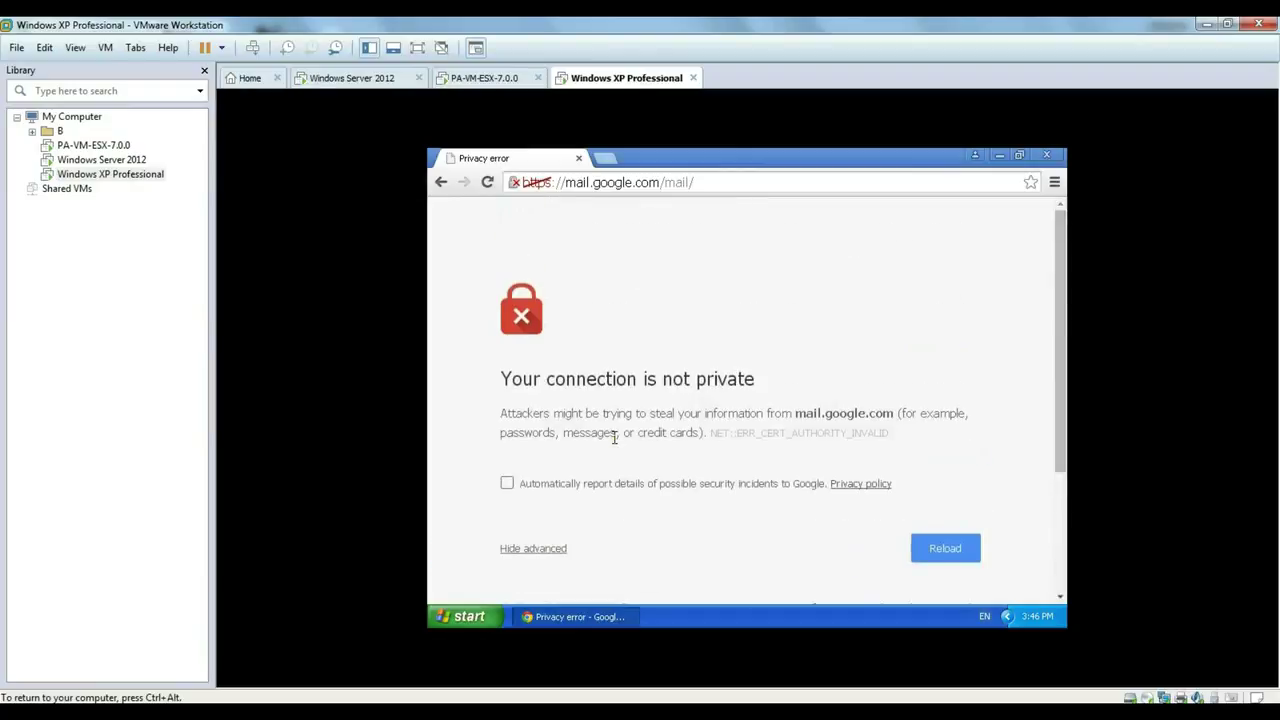
Step: Open the mail.google.com certificate and examine its details and the status of each certificate in its certification path
click(514, 184)
click(580, 302)
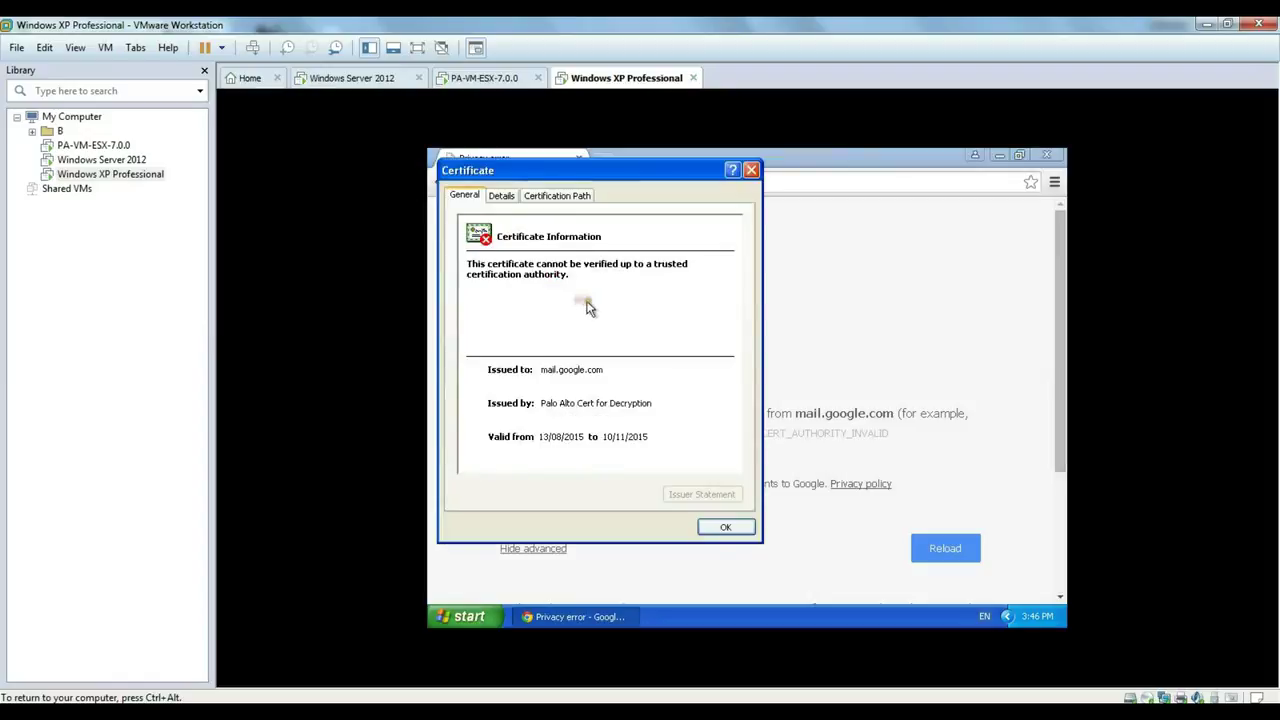
click(502, 196)
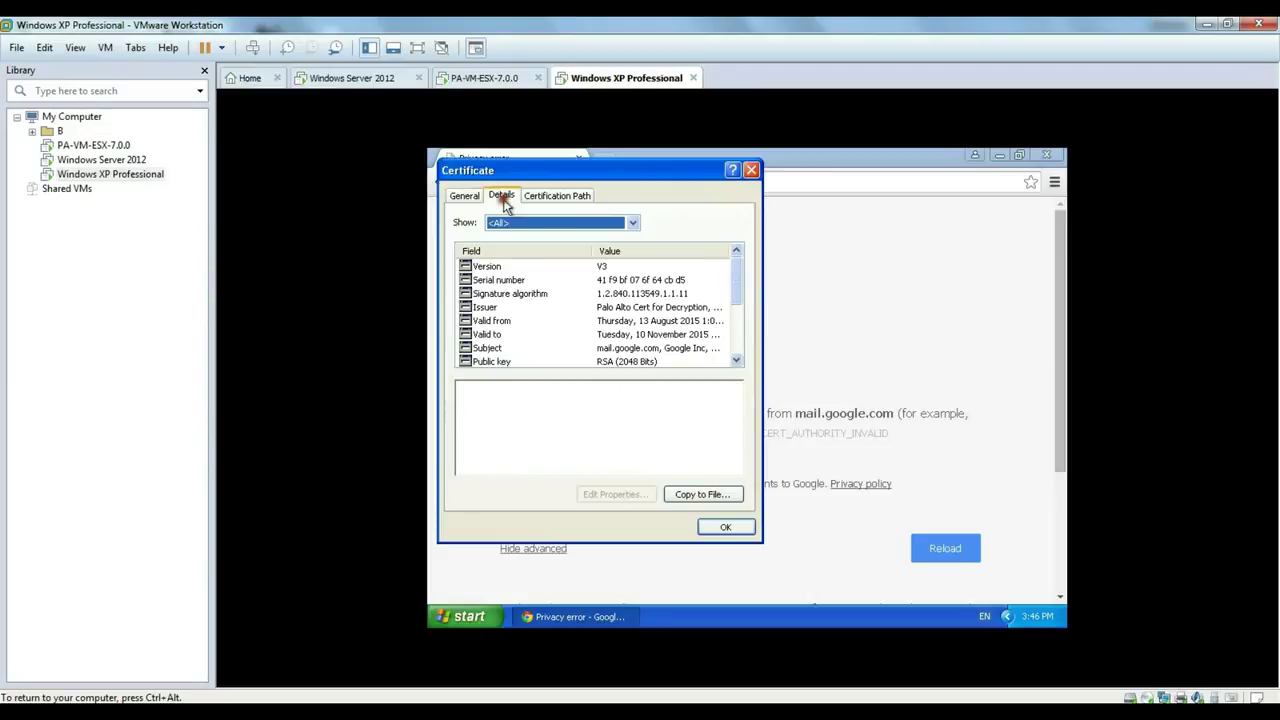
click(558, 196)
click(508, 198)
click(535, 197)
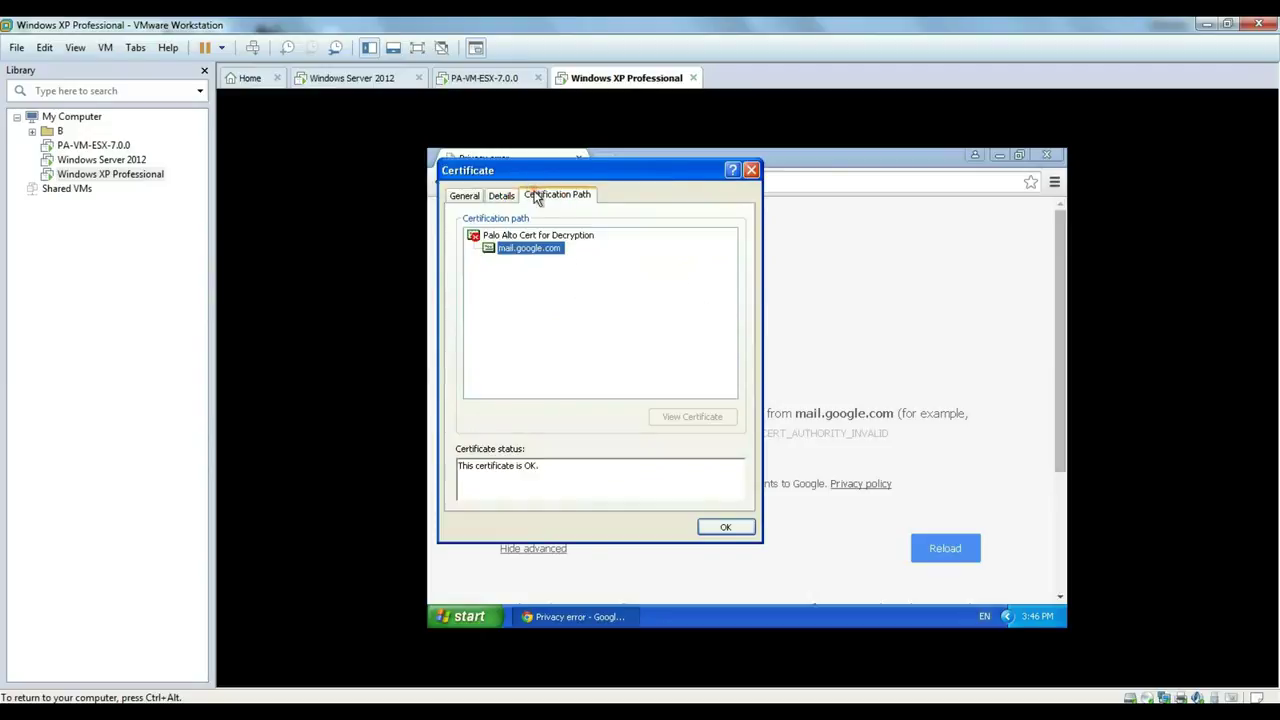
click(527, 237)
click(520, 252)
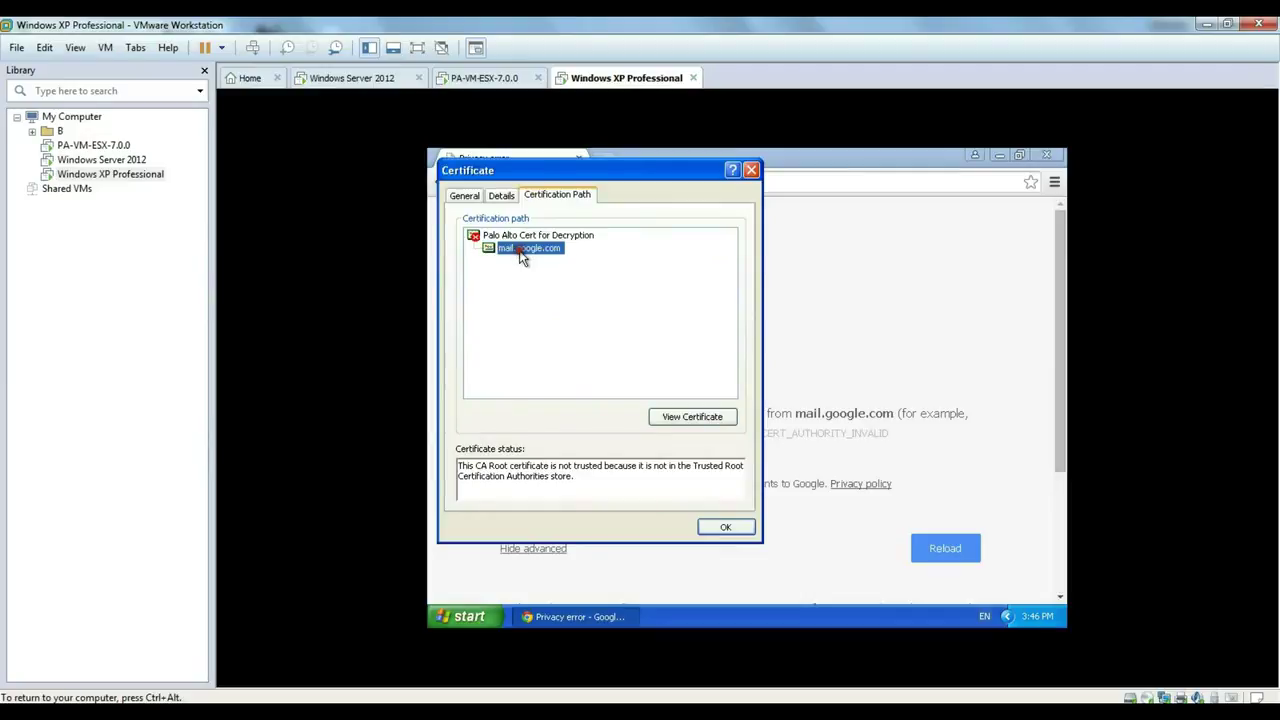
Step: Export the mail.google.com certificate to the Desktop as p1.cer in DER encoded binary X.509 format
click(501, 197)
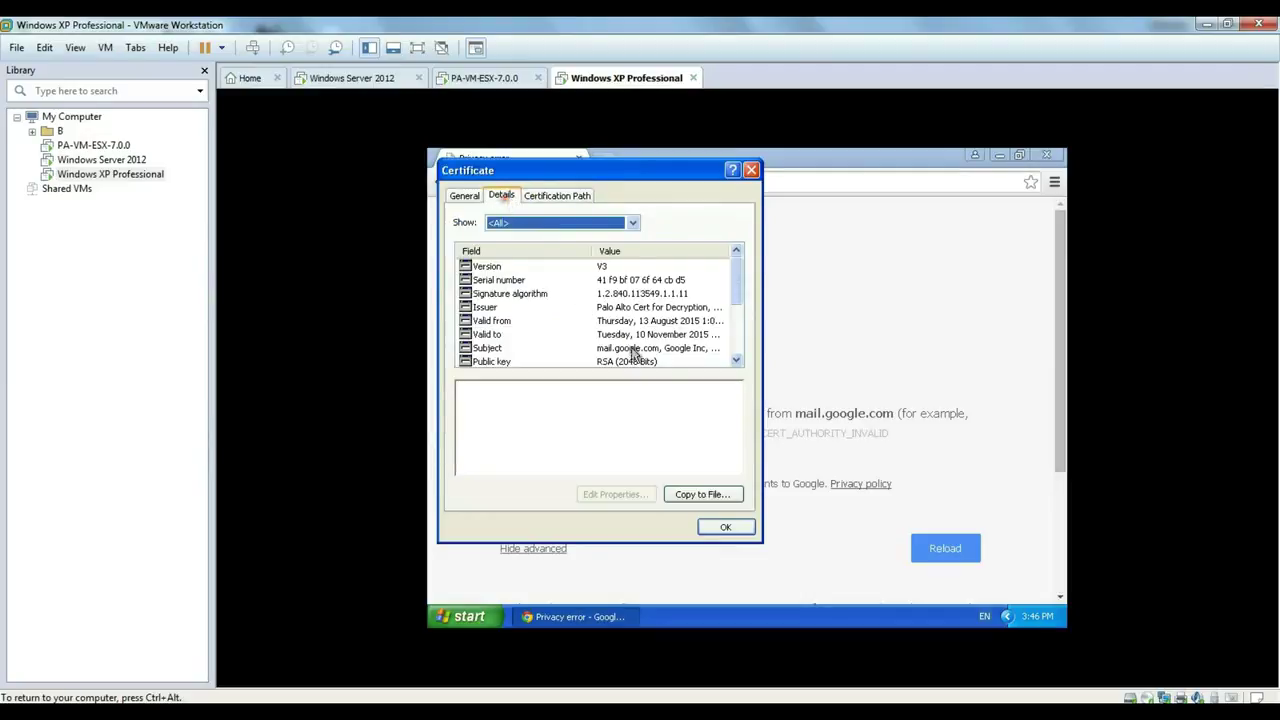
click(695, 494)
click(745, 509)
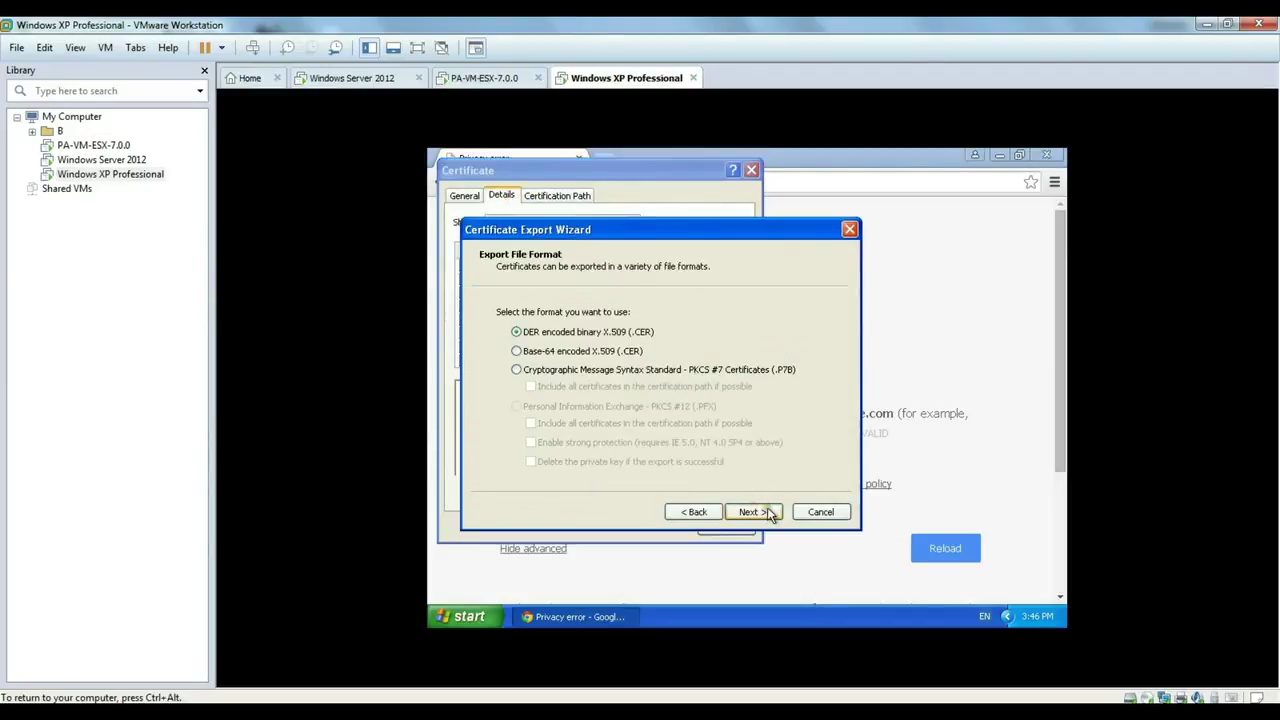
click(768, 512)
click(790, 331)
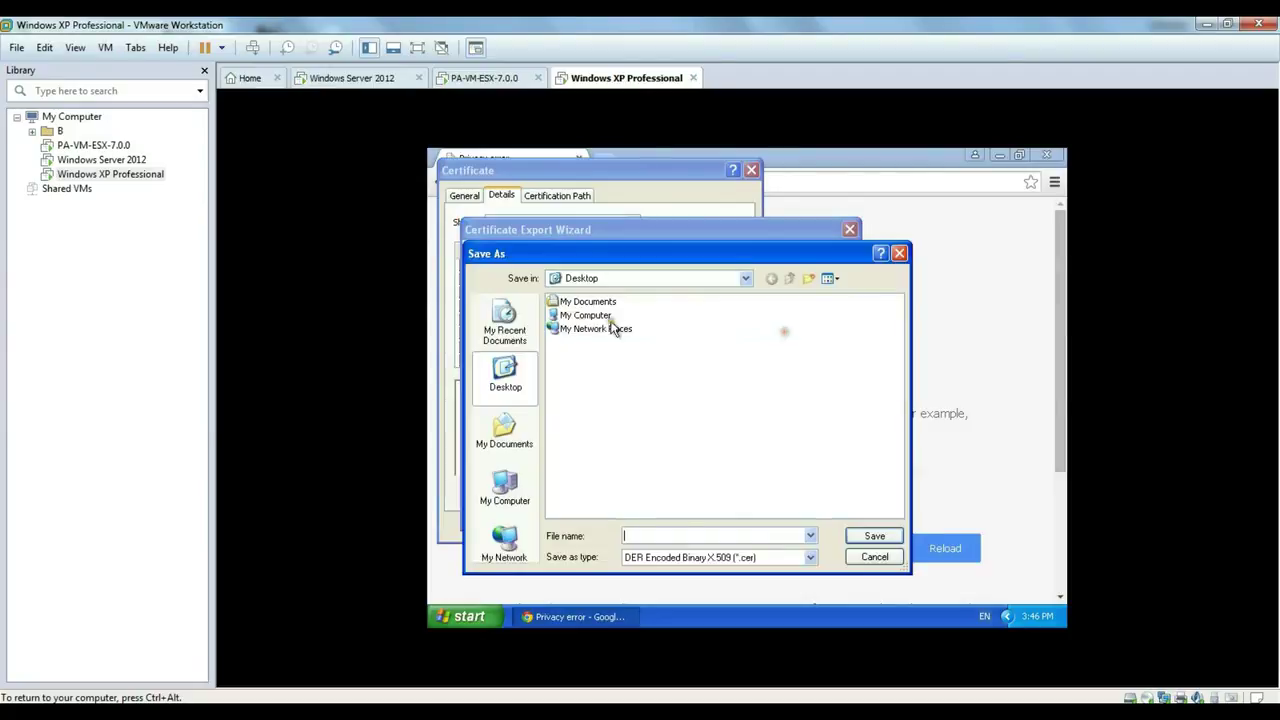
click(667, 535)
text(p1)
click(872, 536)
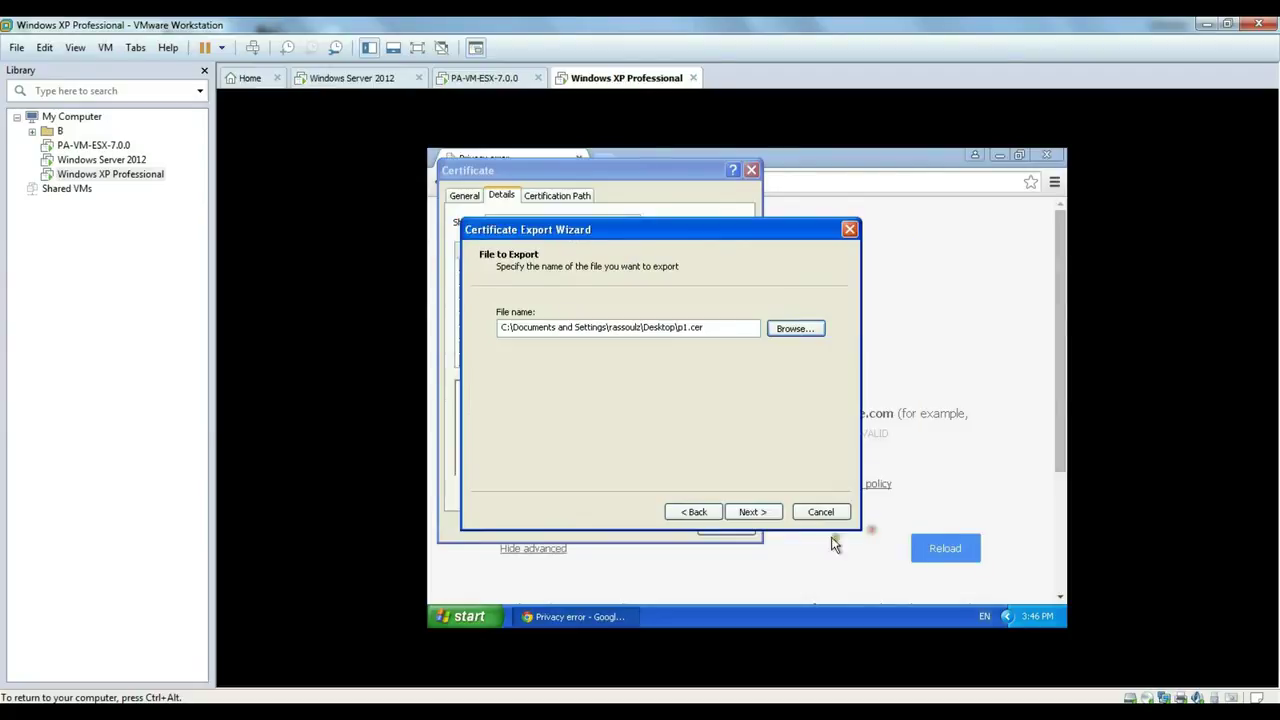
click(760, 514)
click(758, 514)
click(757, 423)
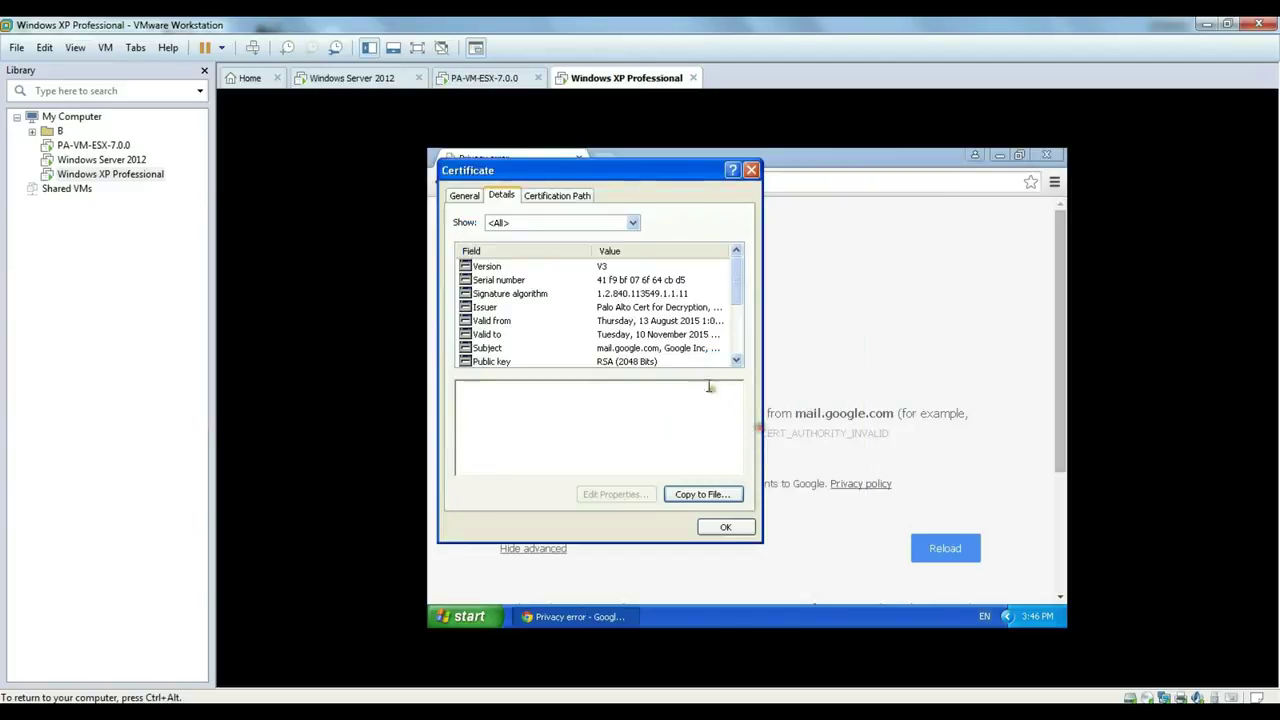
Step: Open the root certificate Palo Alto Cert for Decryption from the certification path of mail.google.com
click(570, 197)
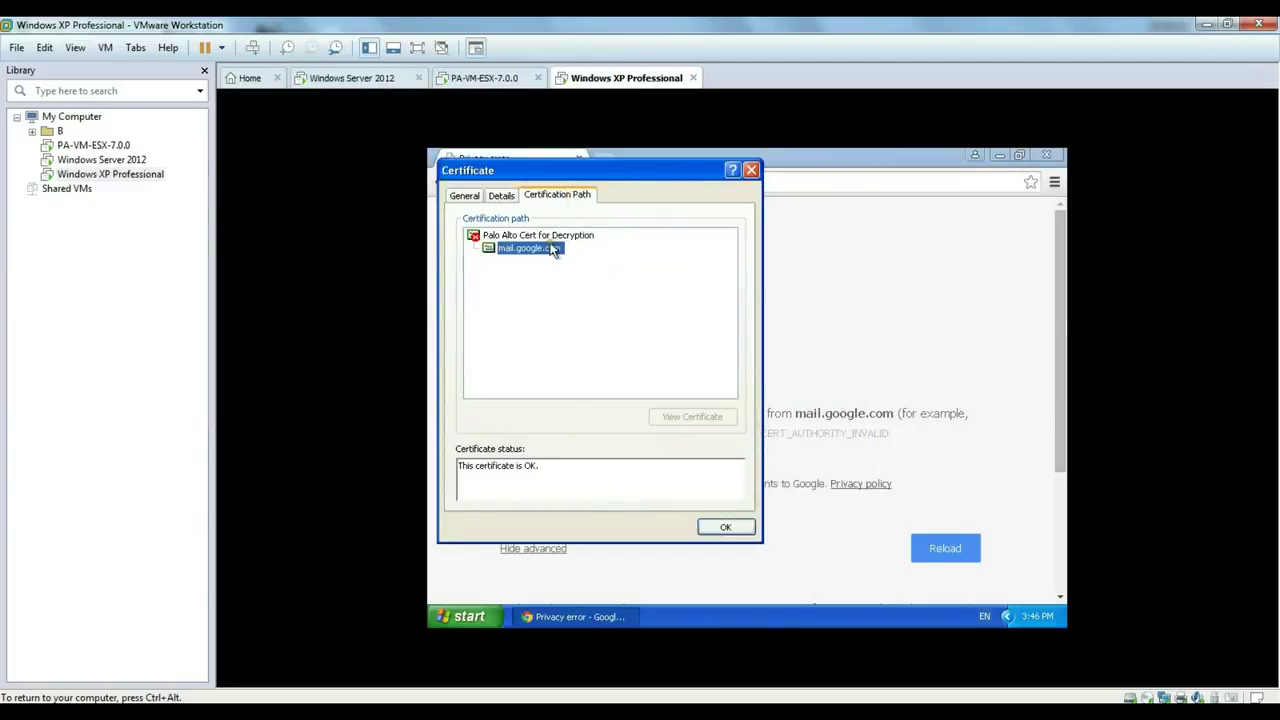
click(543, 236)
click(700, 422)
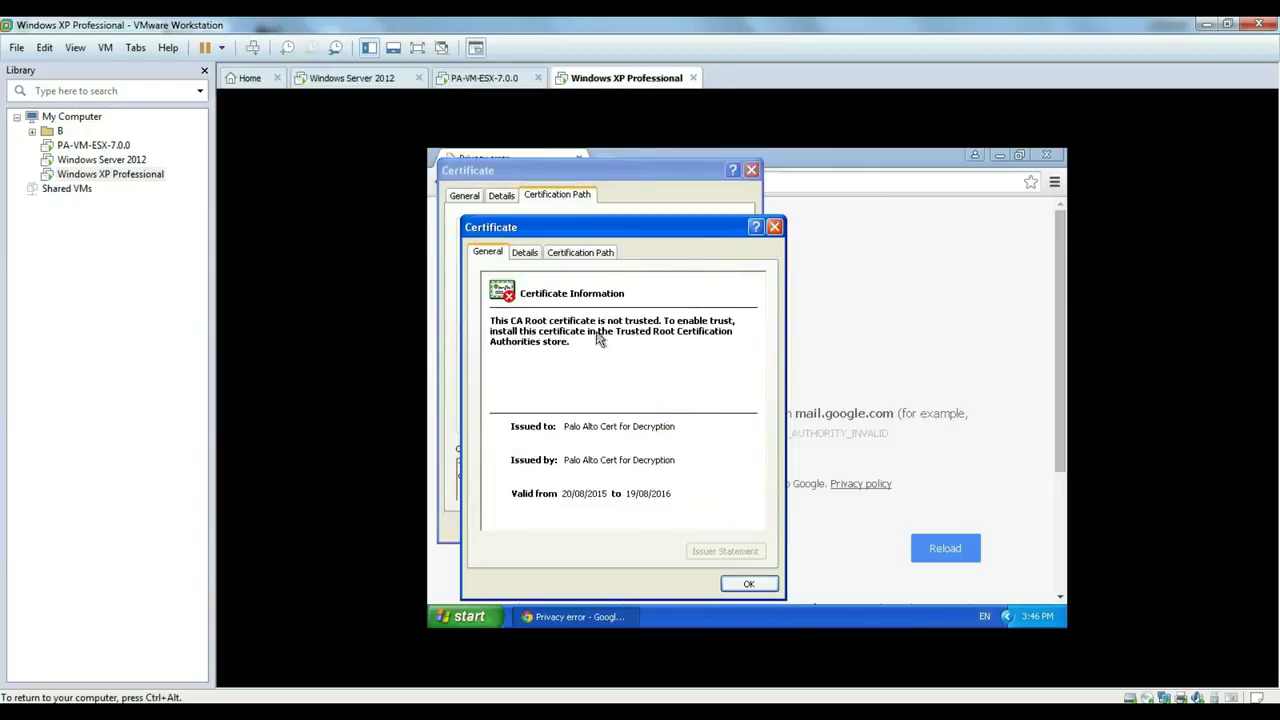
drag(582, 230, 604, 214)
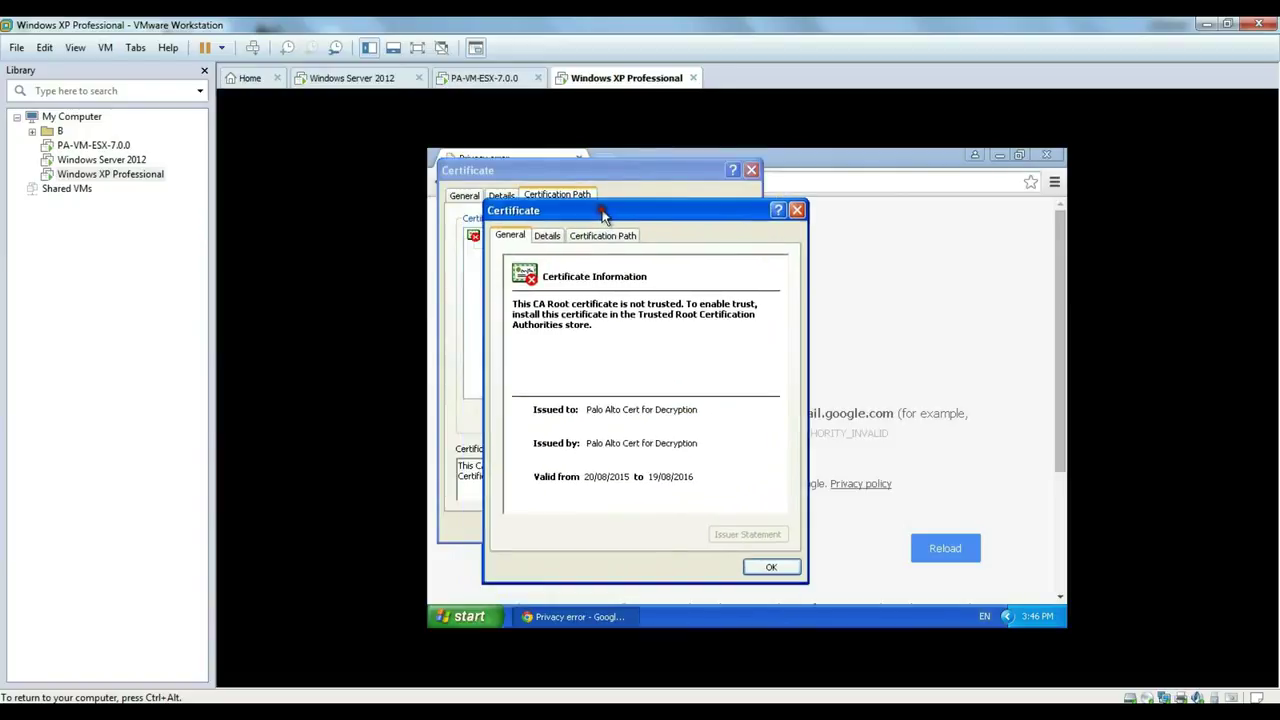
Step: Export the Palo Alto Cert for Decryption root certificate to the Desktop as p2 in DER encoded binary format
click(556, 234)
click(740, 533)
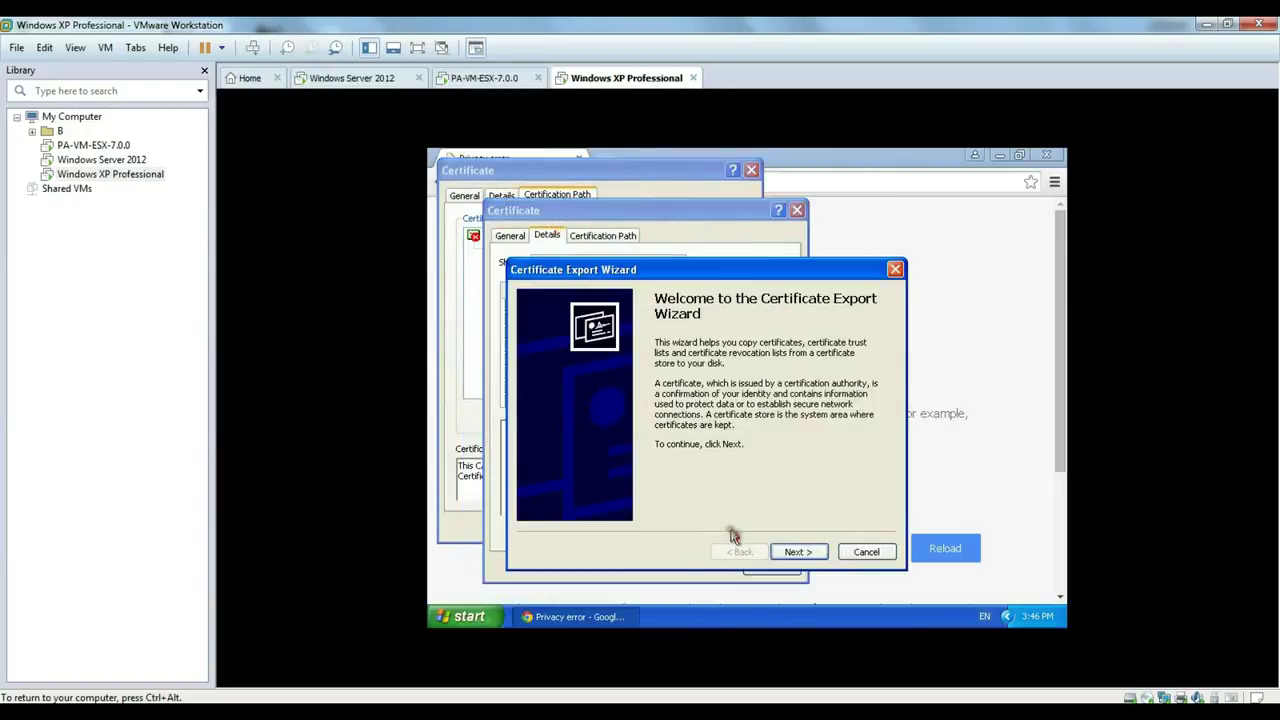
click(804, 550)
click(801, 551)
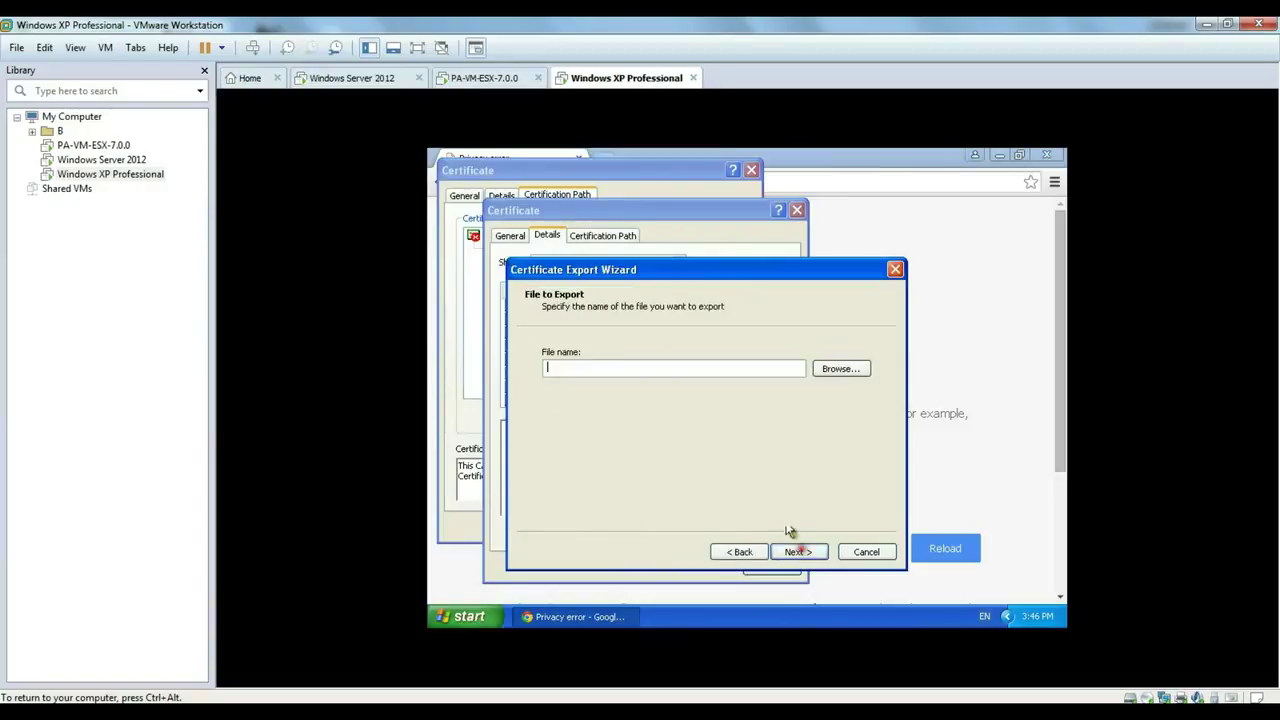
click(845, 369)
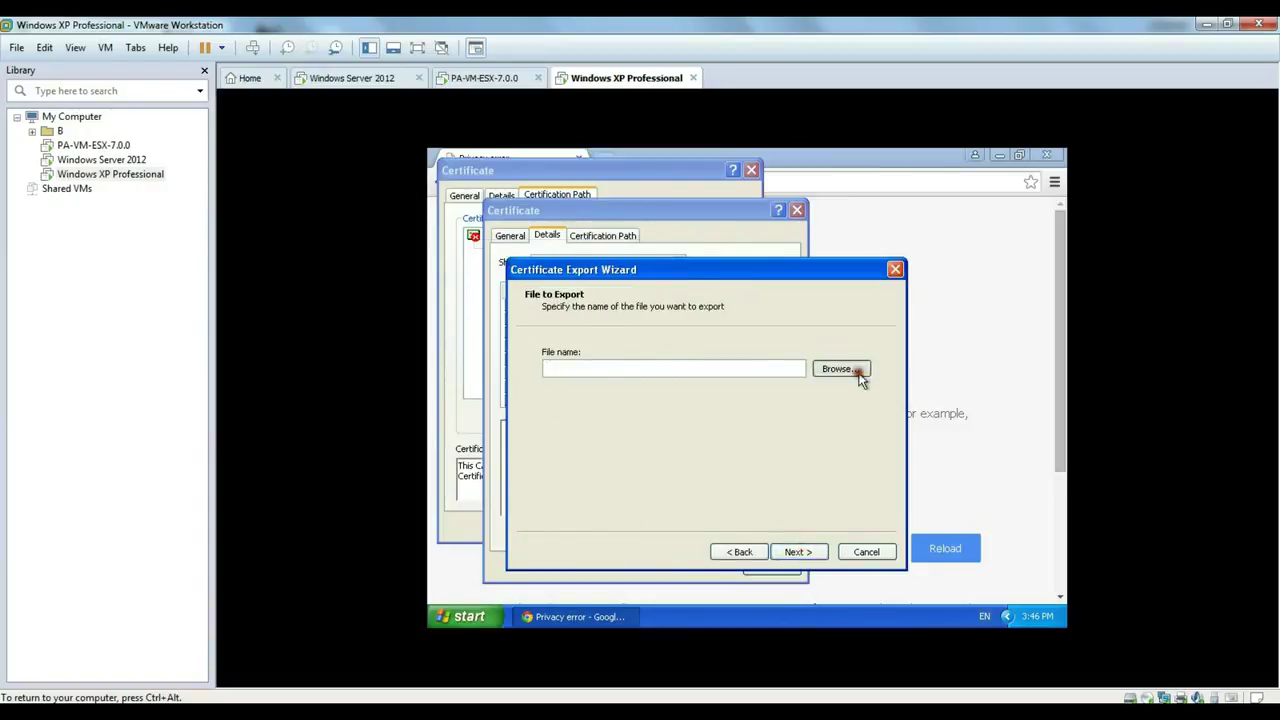
text(p1)
key(Return)
click(798, 553)
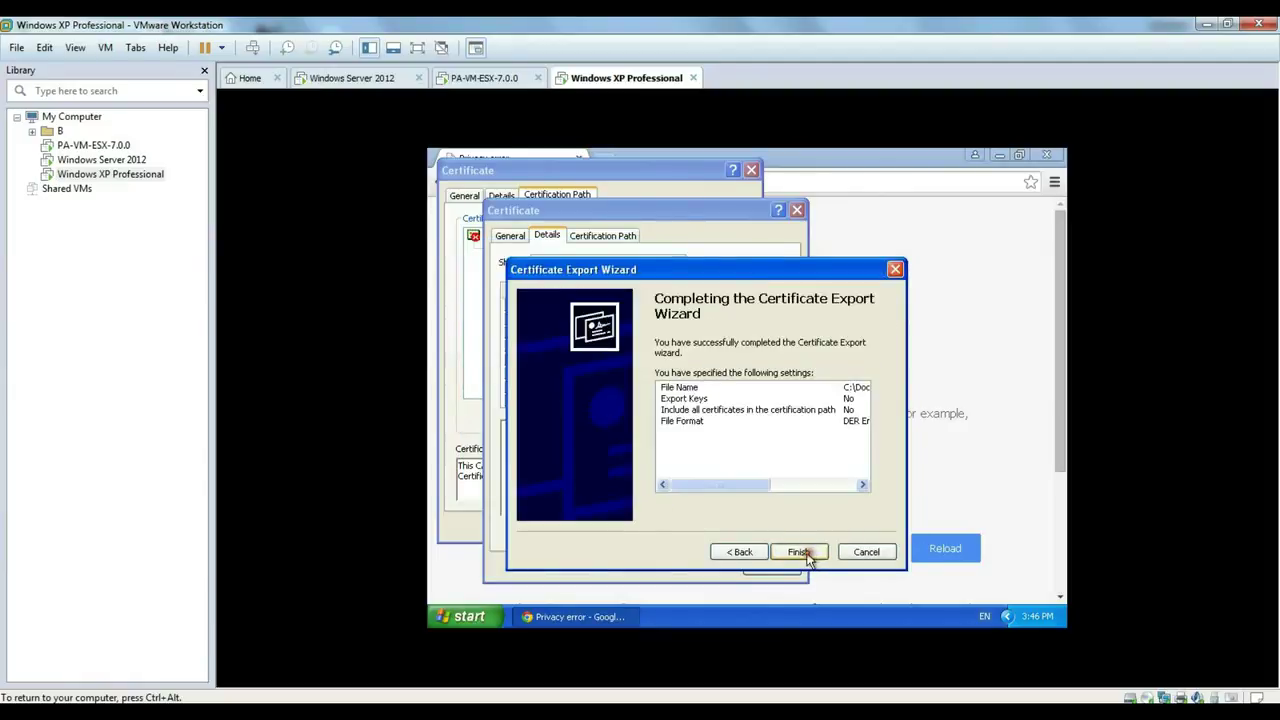
click(800, 553)
click(750, 422)
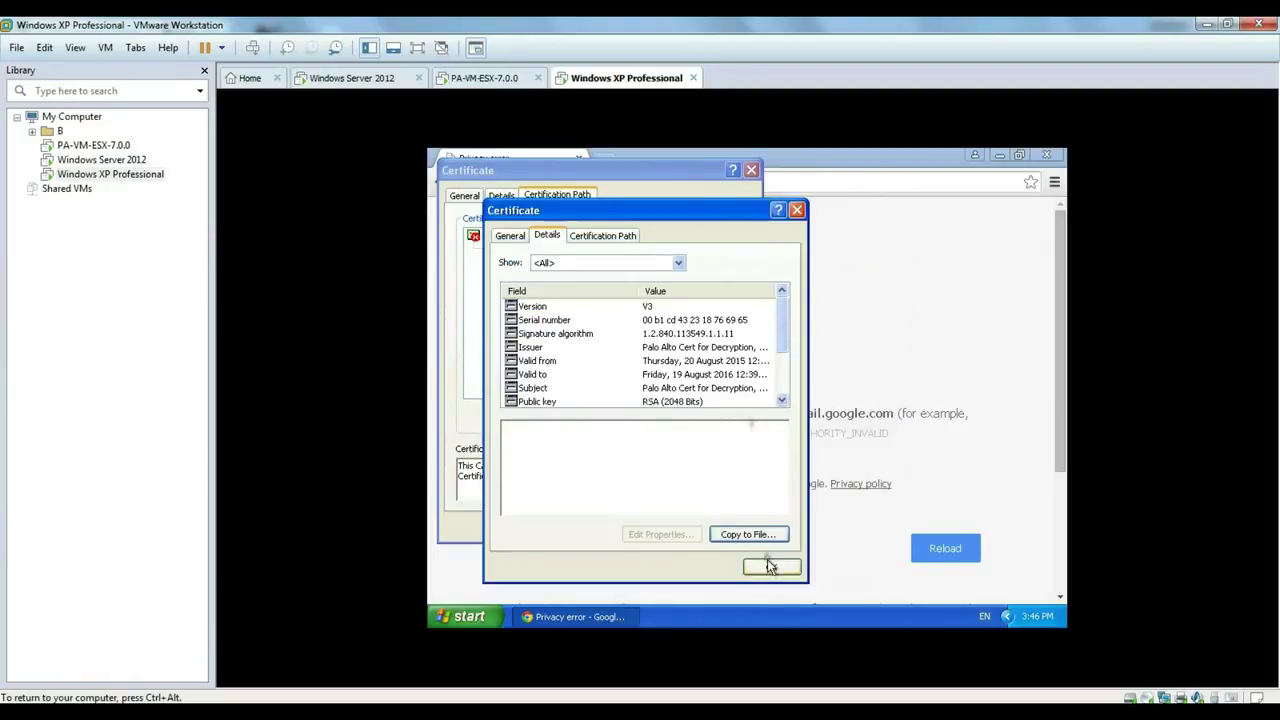
Step: Close both certificate windows and the Chrome browser
click(768, 566)
click(725, 528)
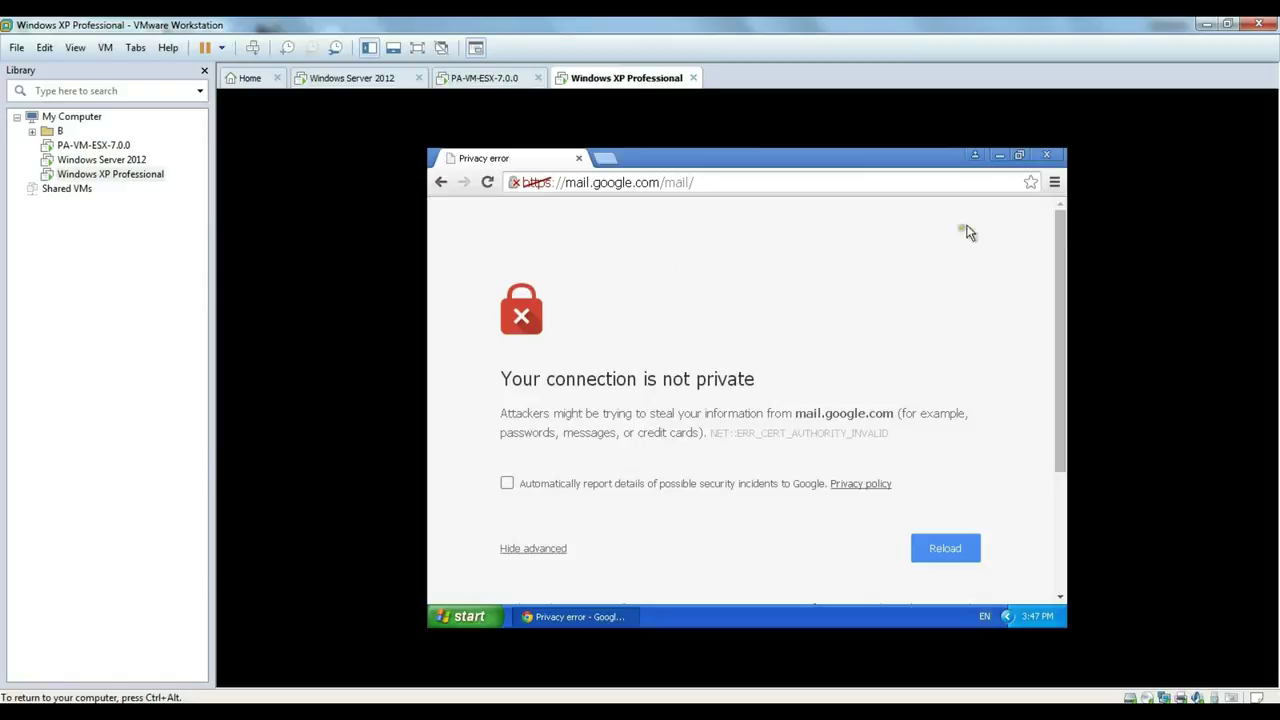
click(1046, 158)
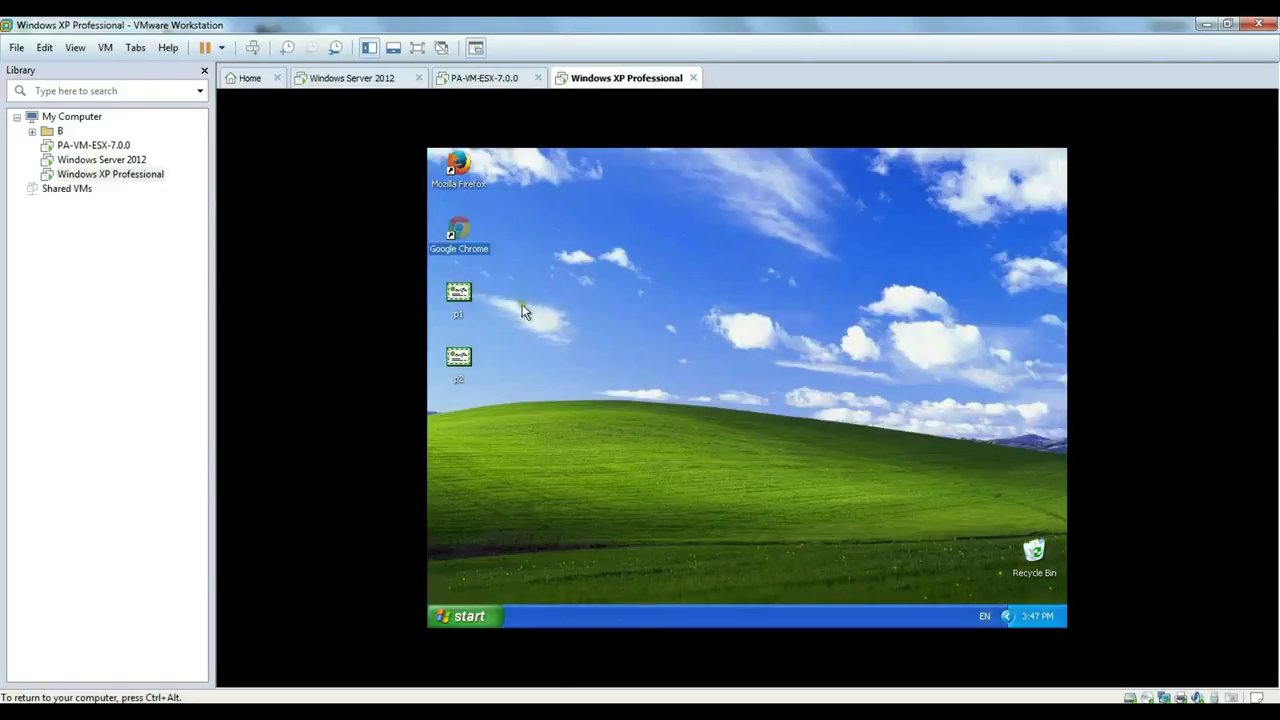
Step: Relaunch Chrome and open certificate management from the HTTPS/SSL section of its advanced settings
mouse_move(462, 293)
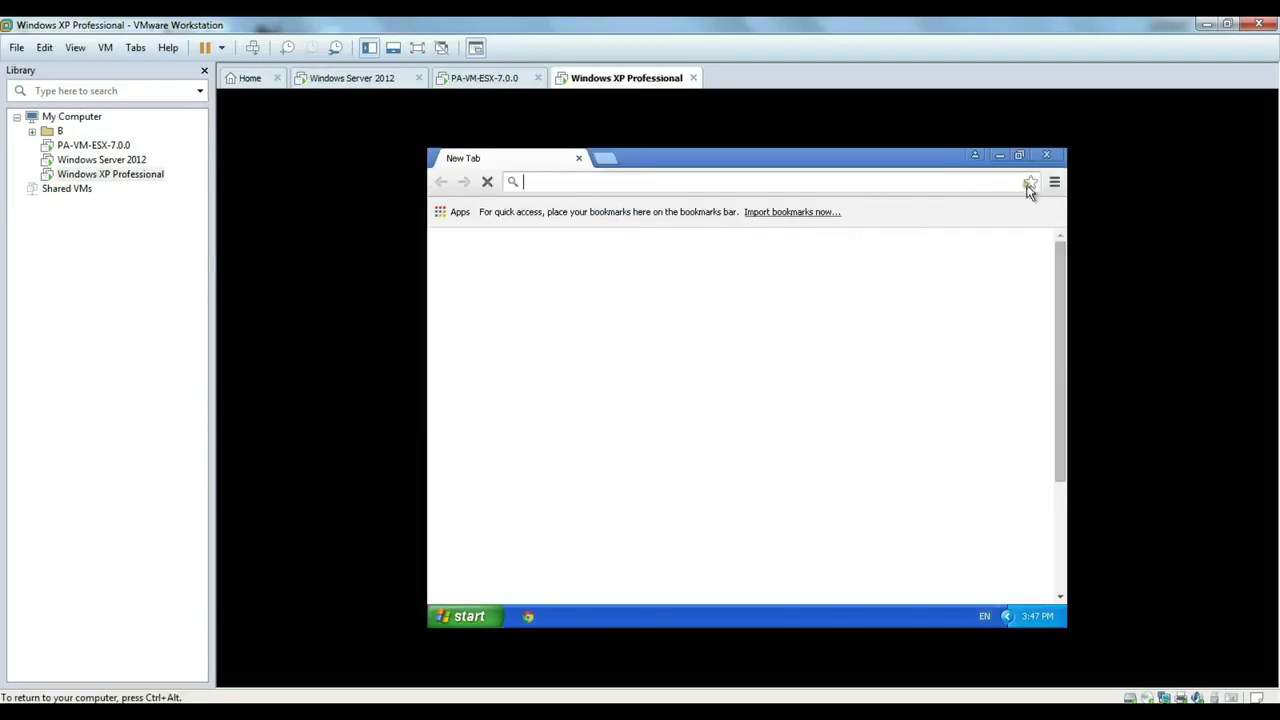
click(1053, 184)
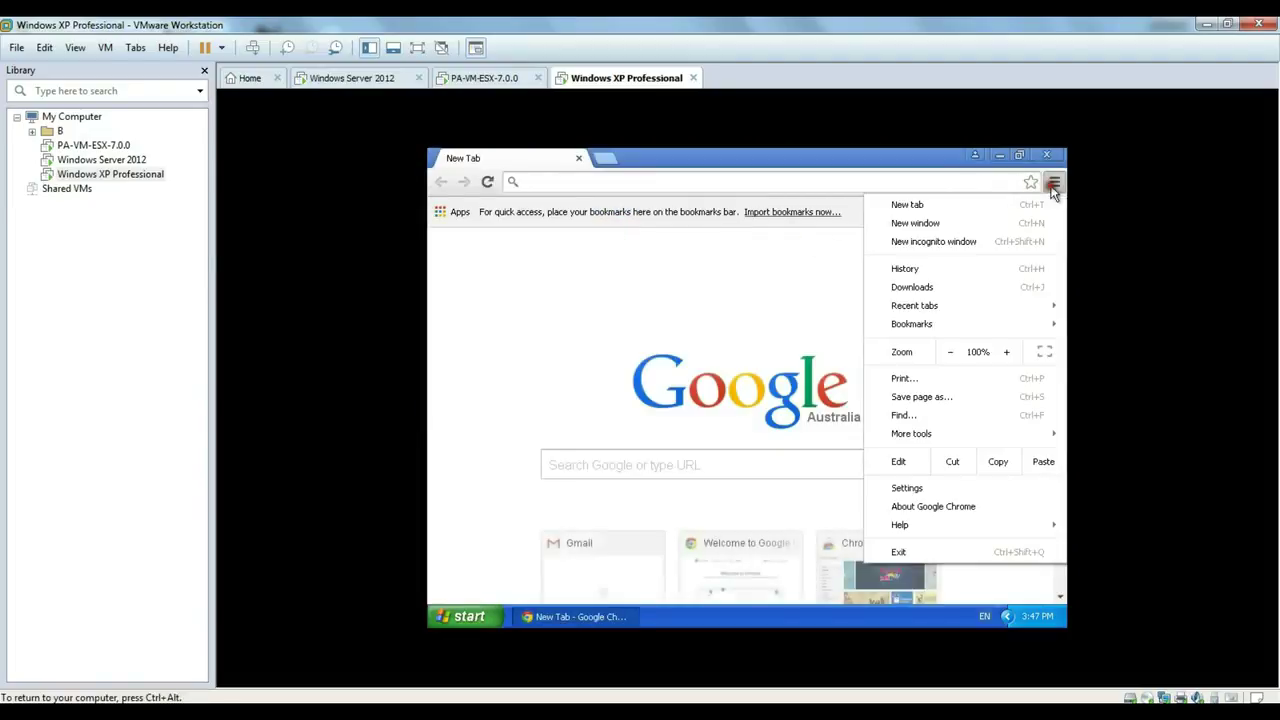
click(930, 488)
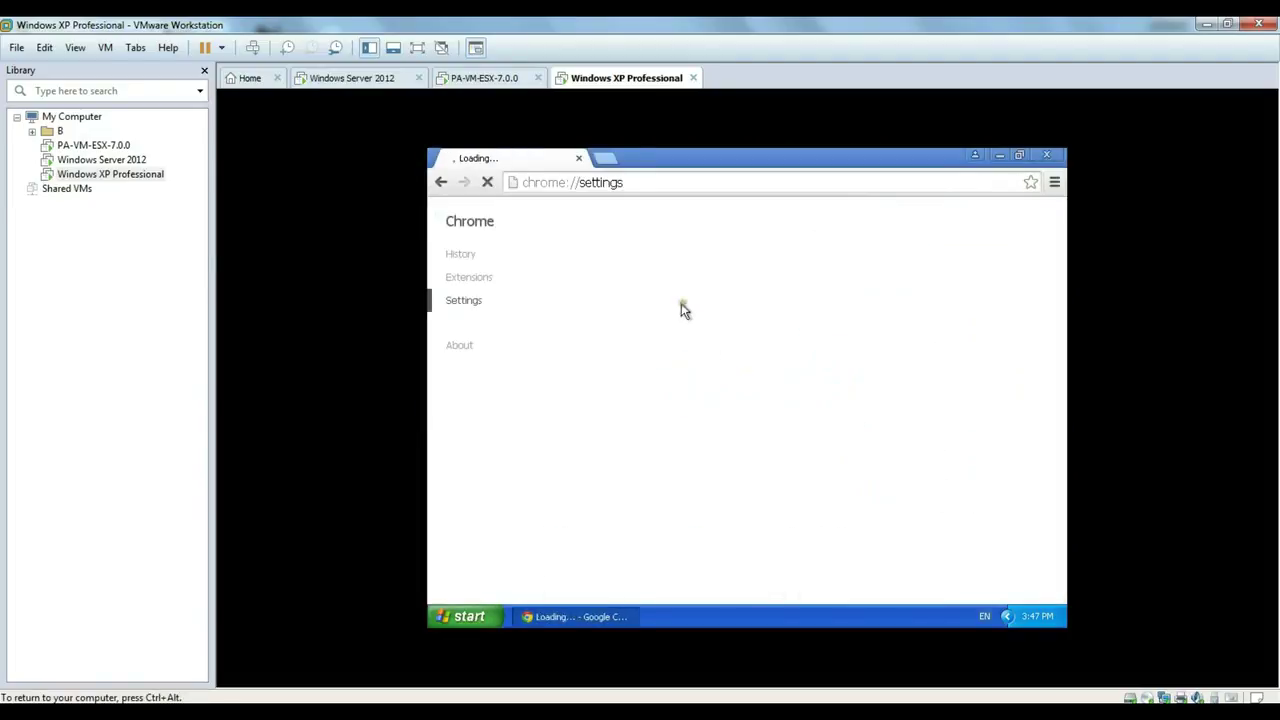
scroll(641, 378, down, 5)
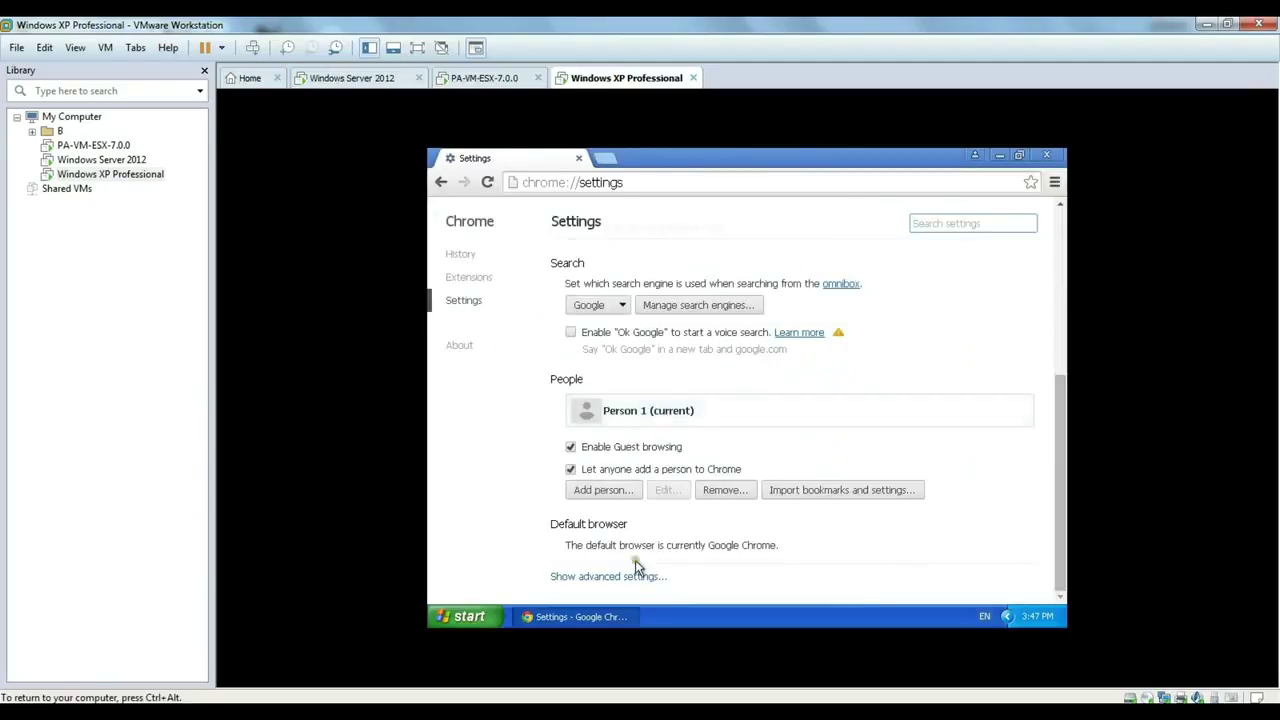
click(638, 576)
scroll(698, 455, down, 5)
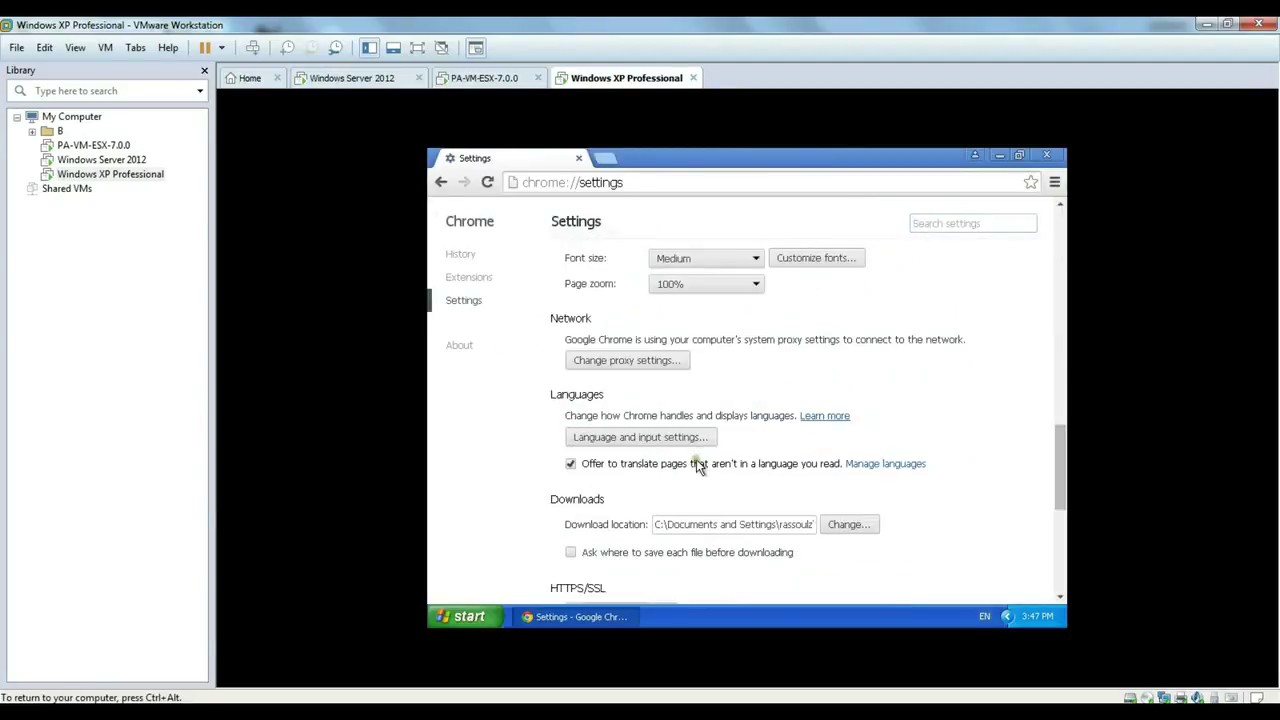
click(641, 455)
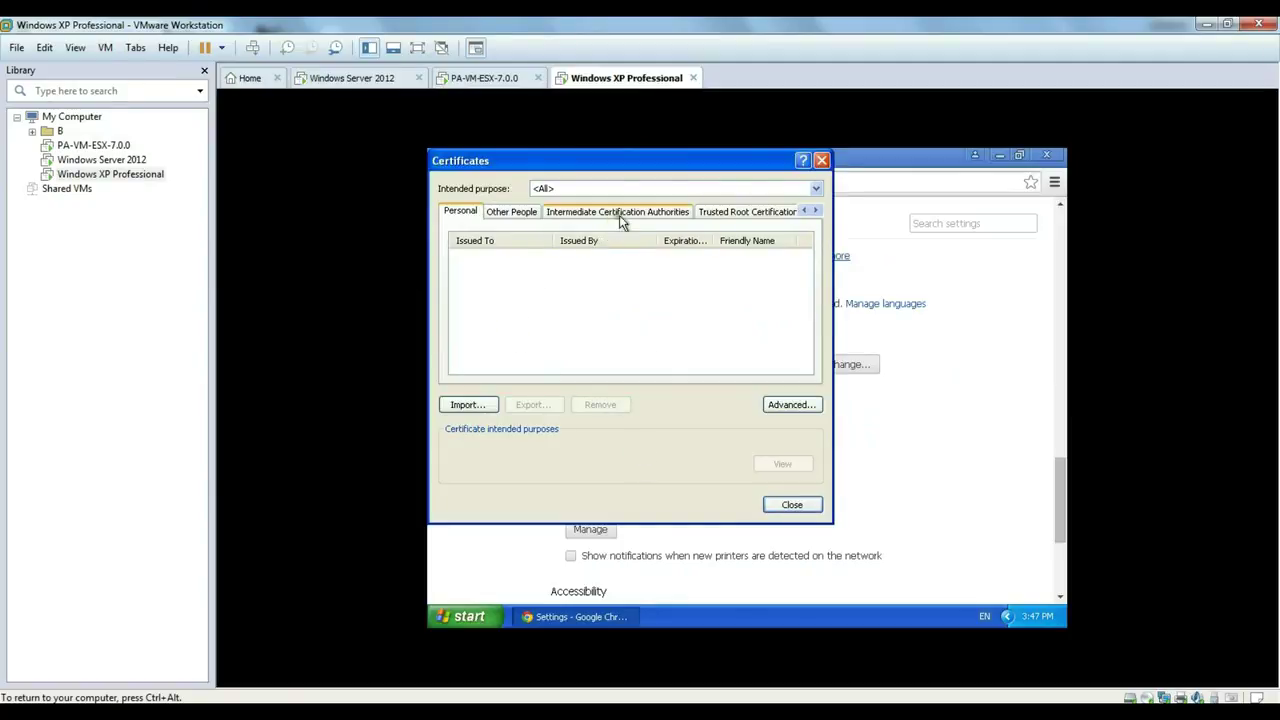
Step: Import p1.cer from the Desktop into the Trusted Root Certification Authorities store
click(711, 212)
click(474, 404)
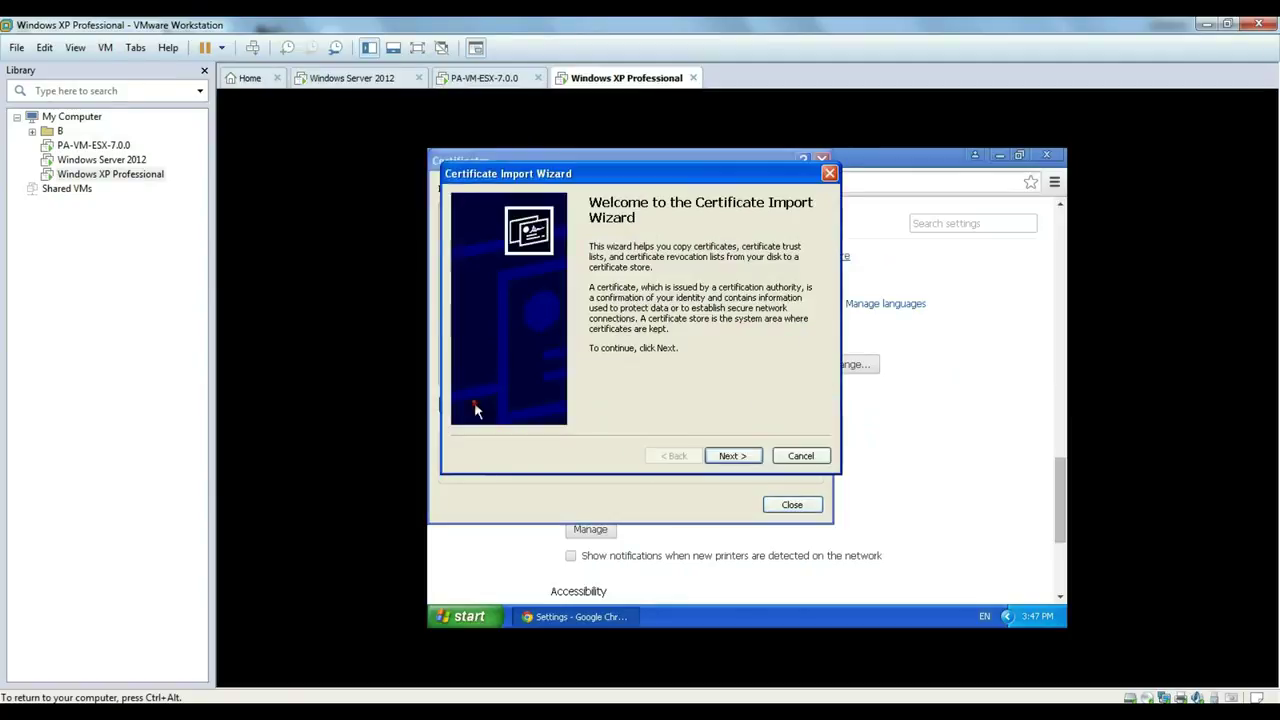
click(729, 457)
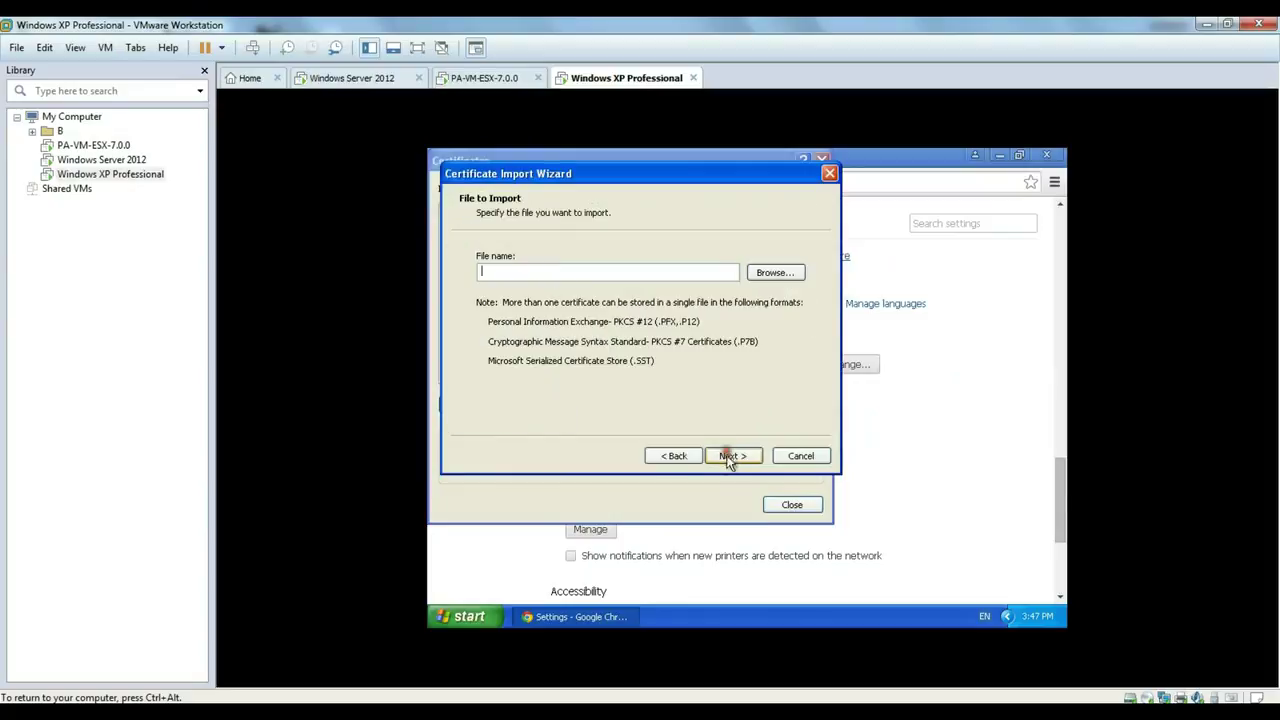
click(770, 273)
double_click(548, 290)
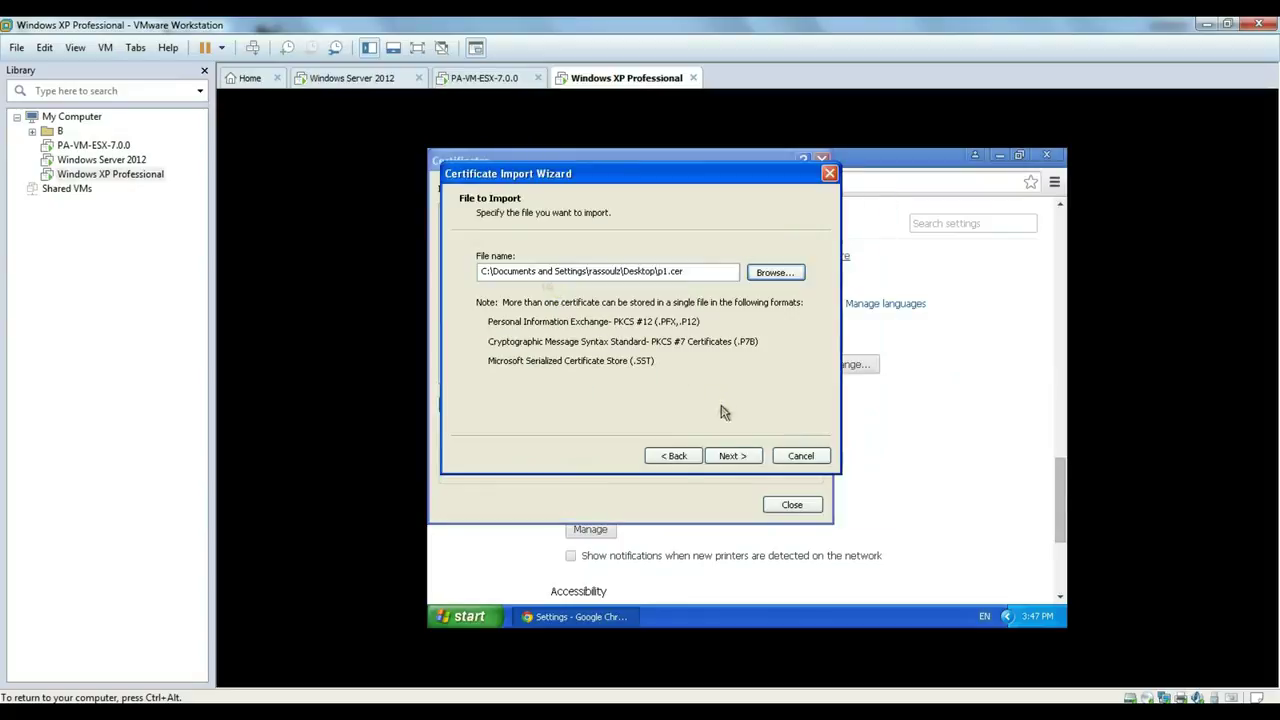
click(748, 457)
click(750, 457)
click(737, 456)
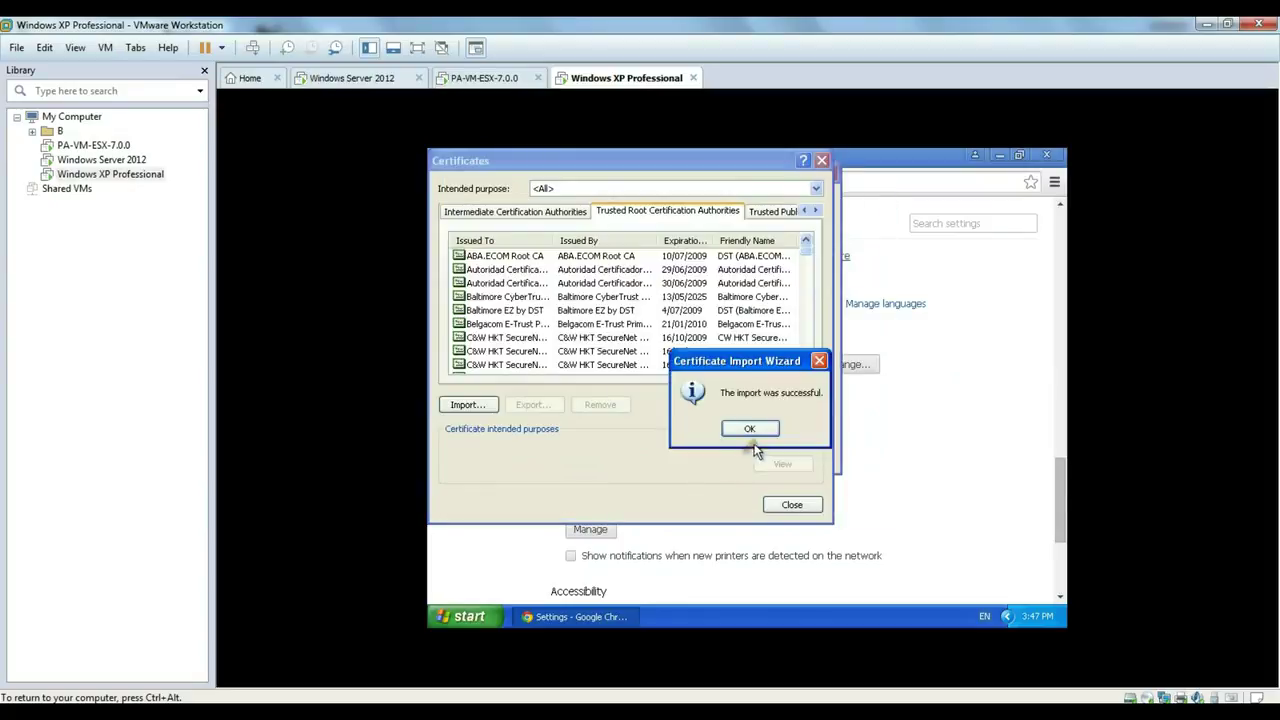
click(740, 430)
Step: Import the p2 certificate from the Desktop into the Trusted Root Certification Authorities store and close the Certificates window
click(466, 405)
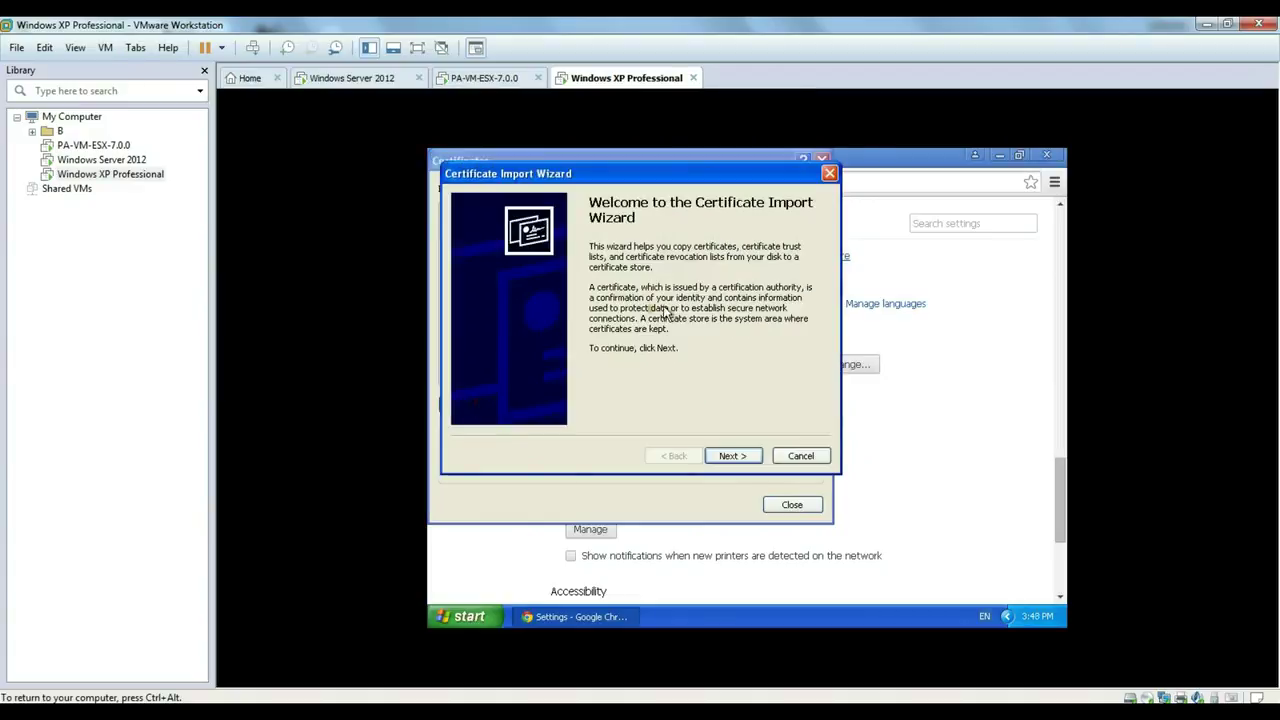
click(737, 455)
click(770, 273)
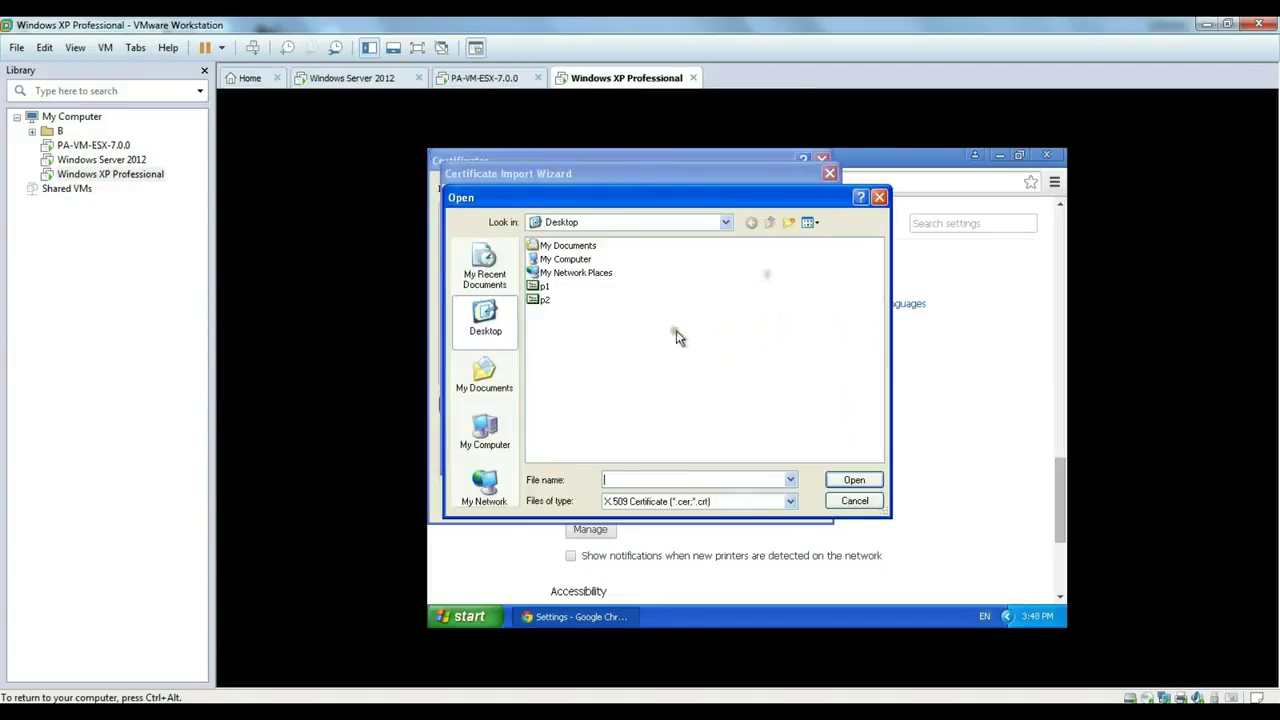
double_click(545, 302)
click(735, 456)
click(735, 456)
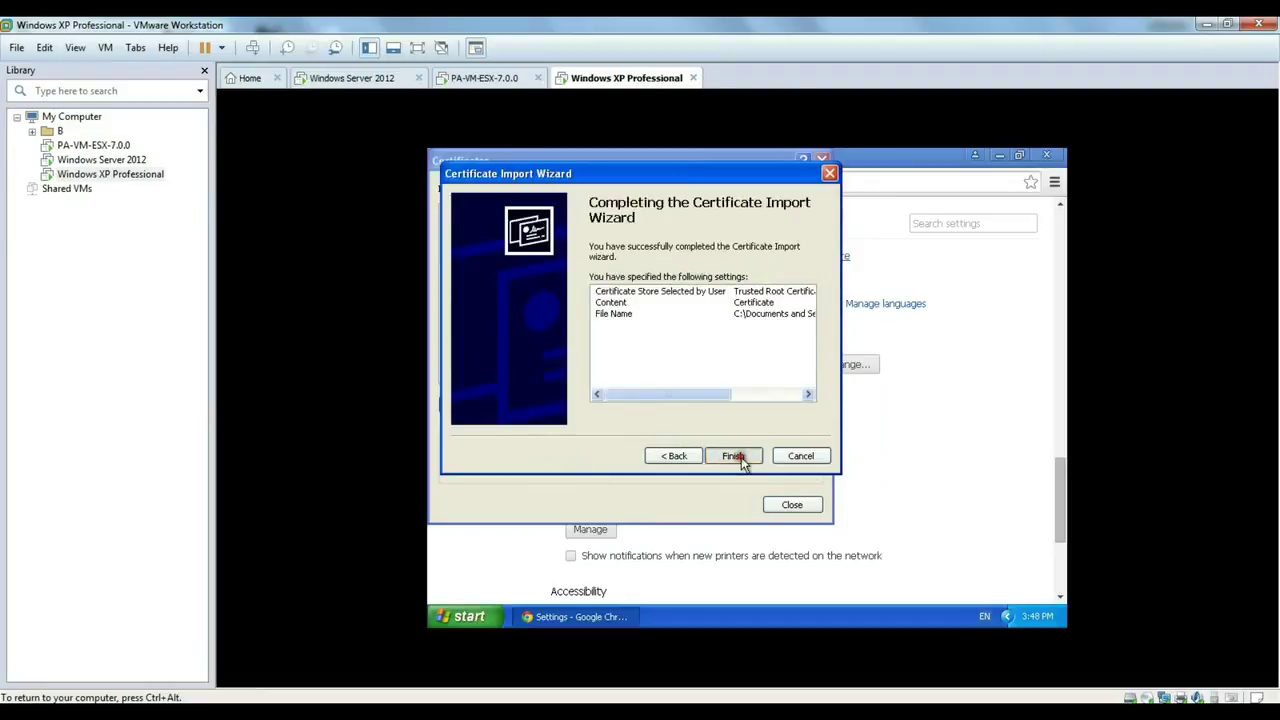
click(735, 456)
click(770, 505)
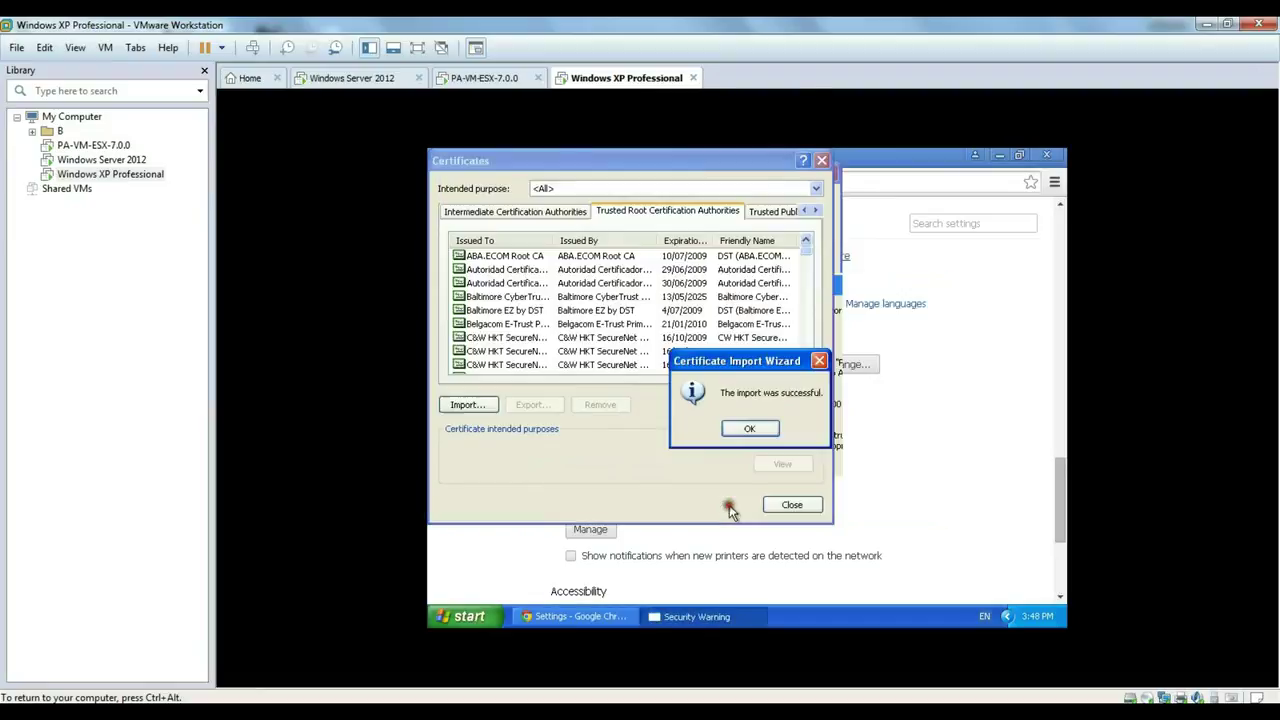
click(752, 429)
click(790, 505)
Step: Open gmail.com and examine the issuer in the site's certificate information
click(634, 182)
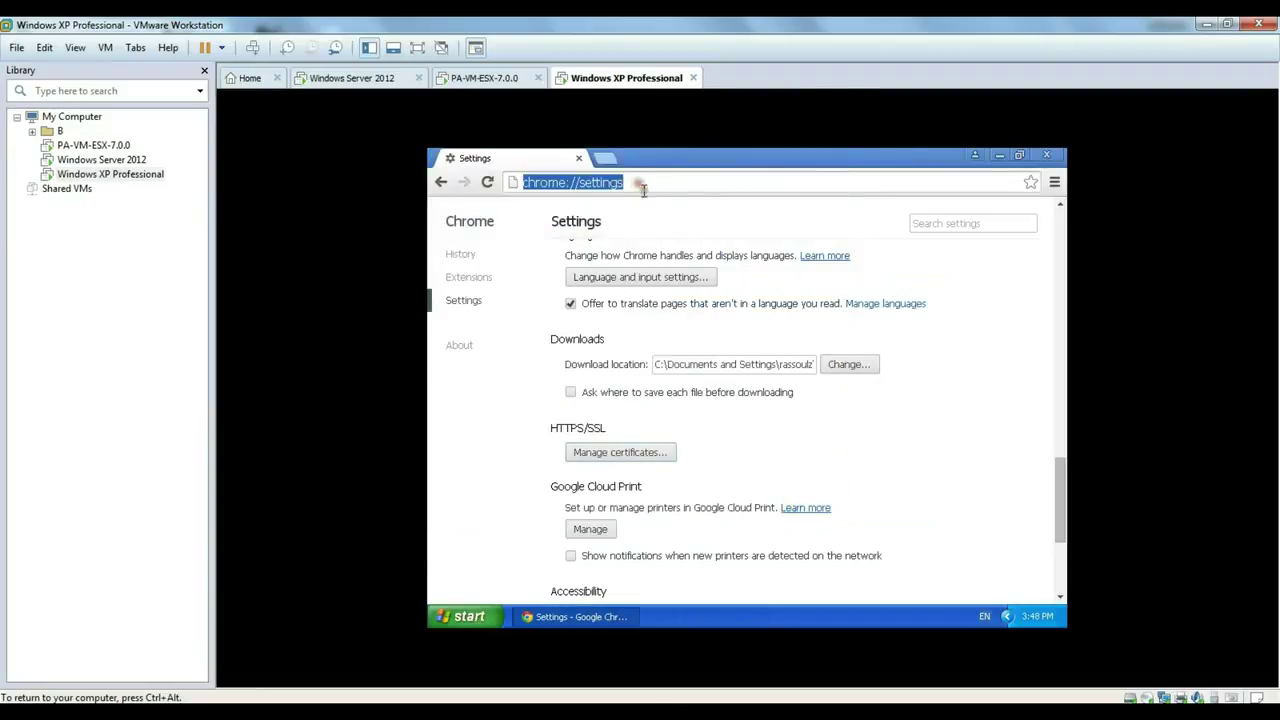
text(gmail.com)
key(Return)
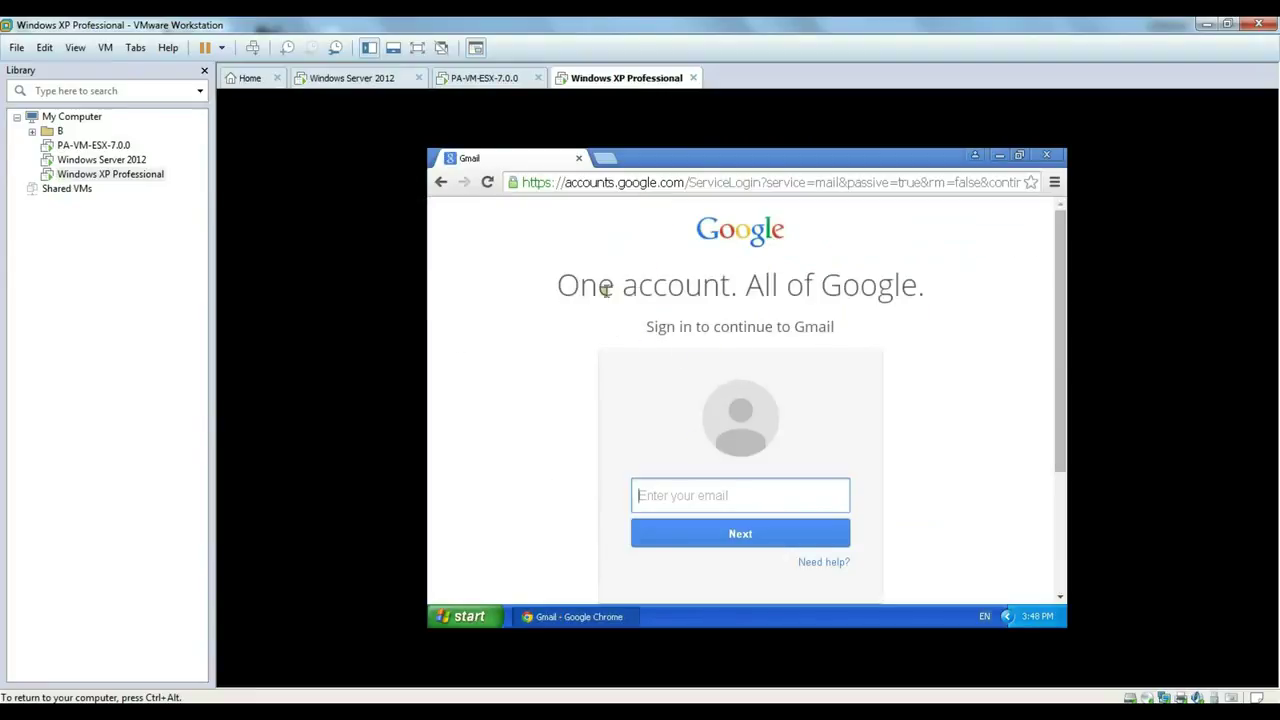
click(513, 182)
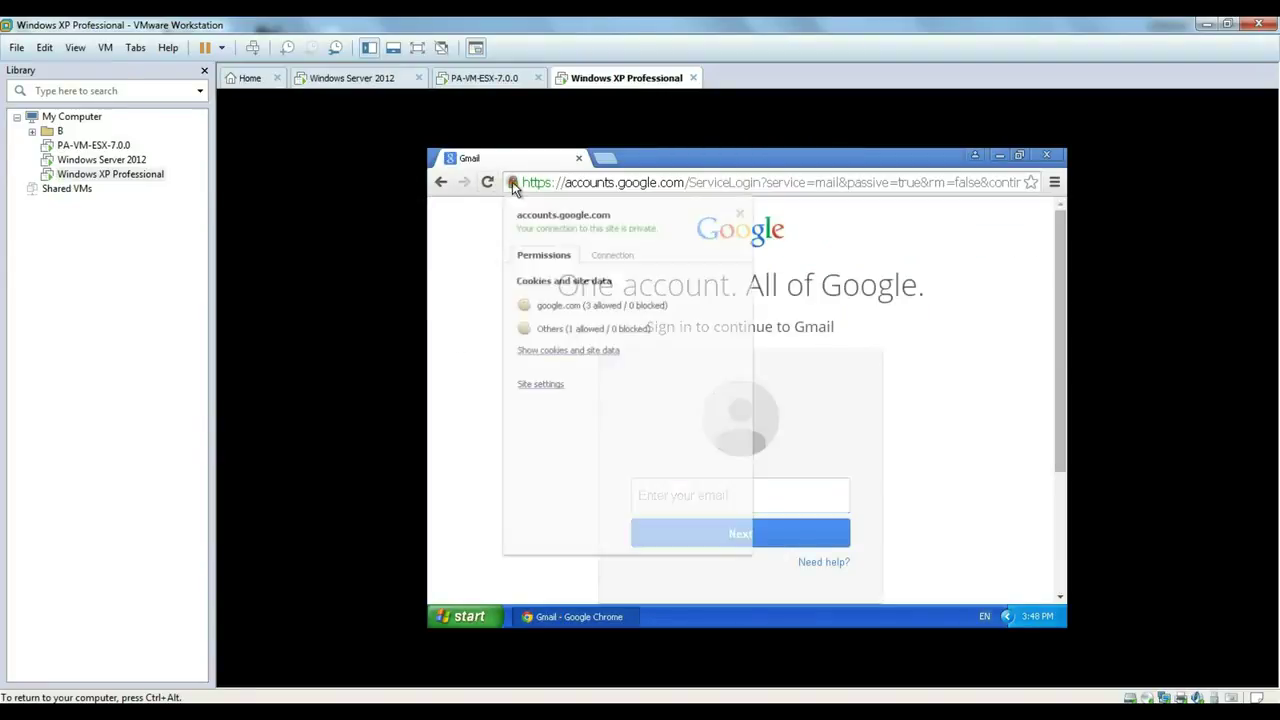
click(606, 258)
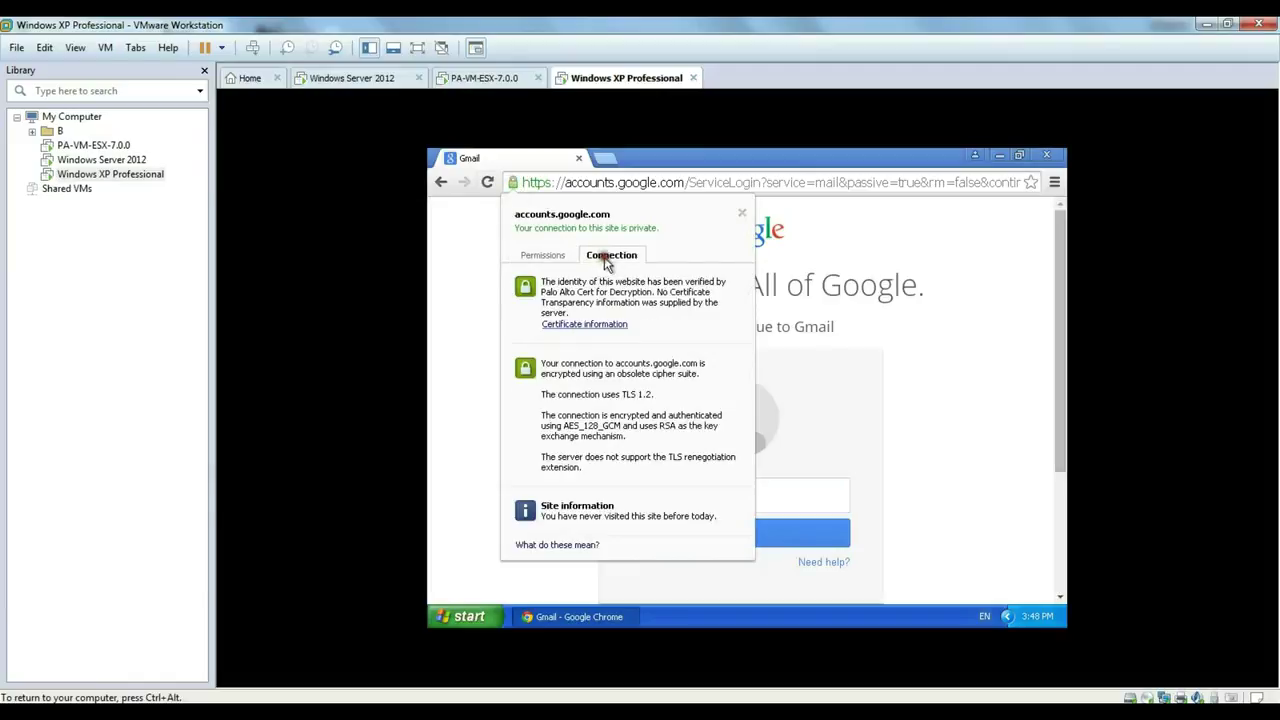
click(586, 325)
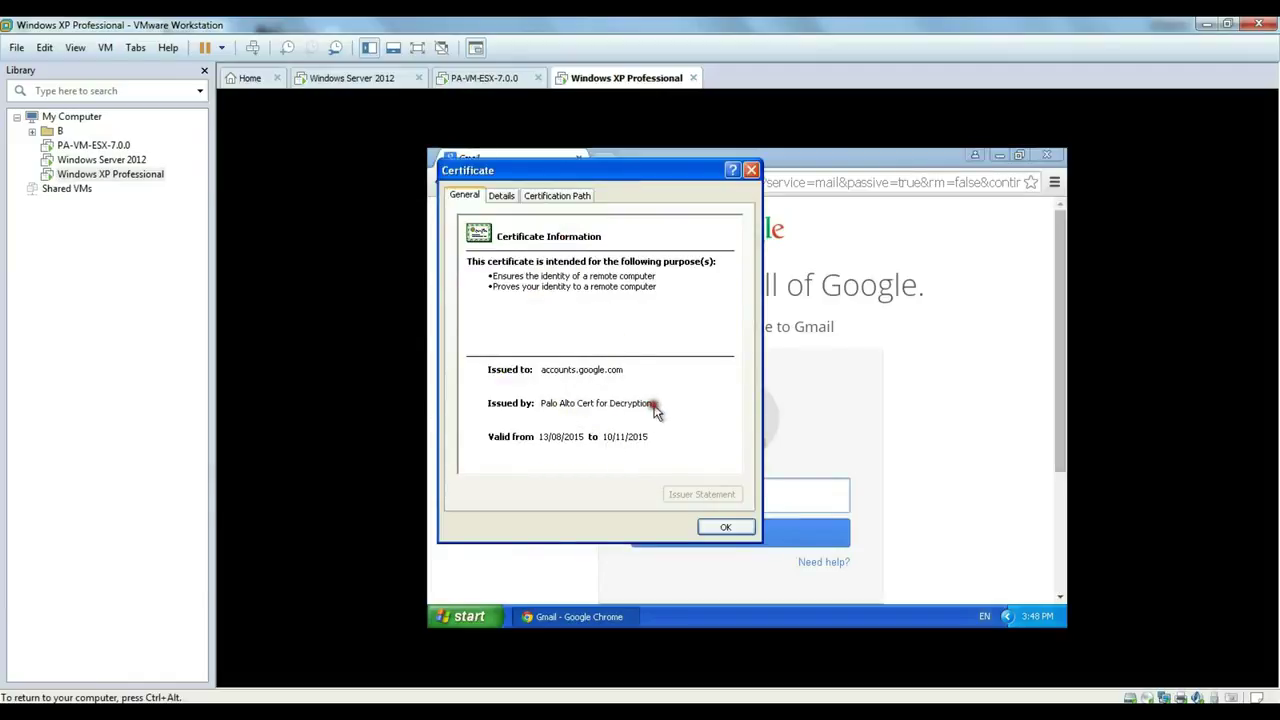
click(716, 524)
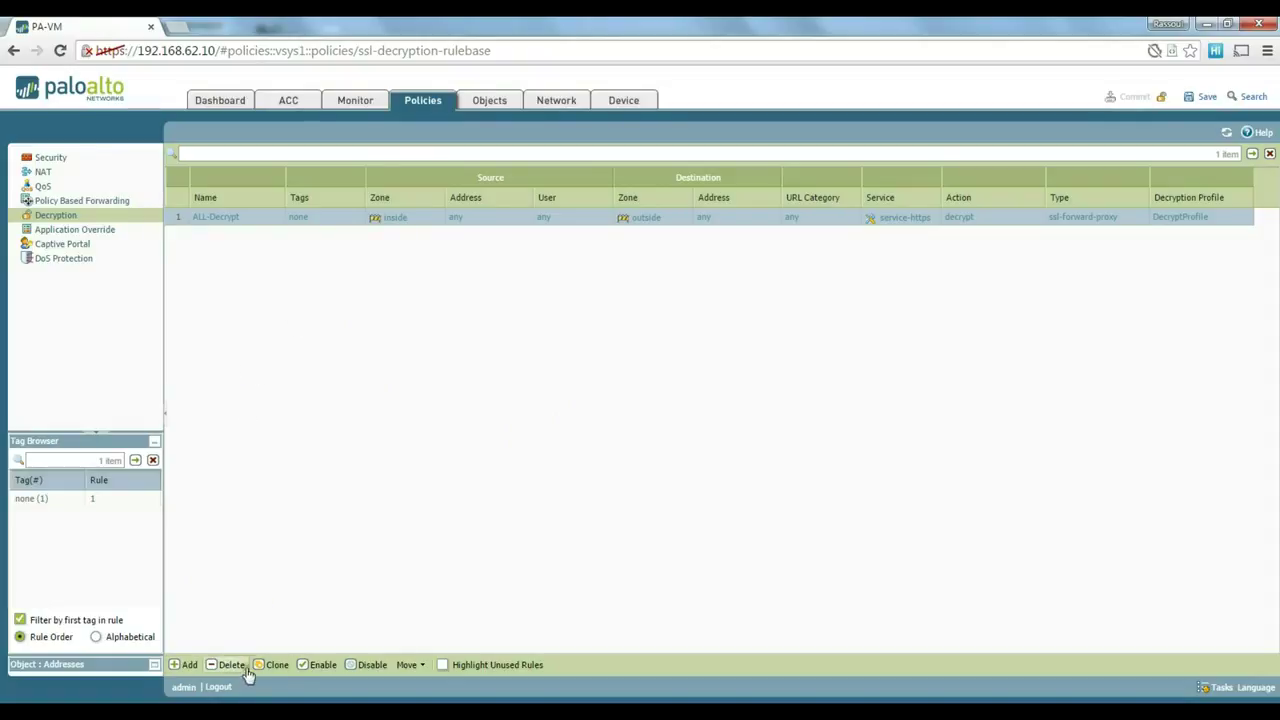
Step: Add a decryption policy rule on the firewall named No-Decrypt
click(184, 667)
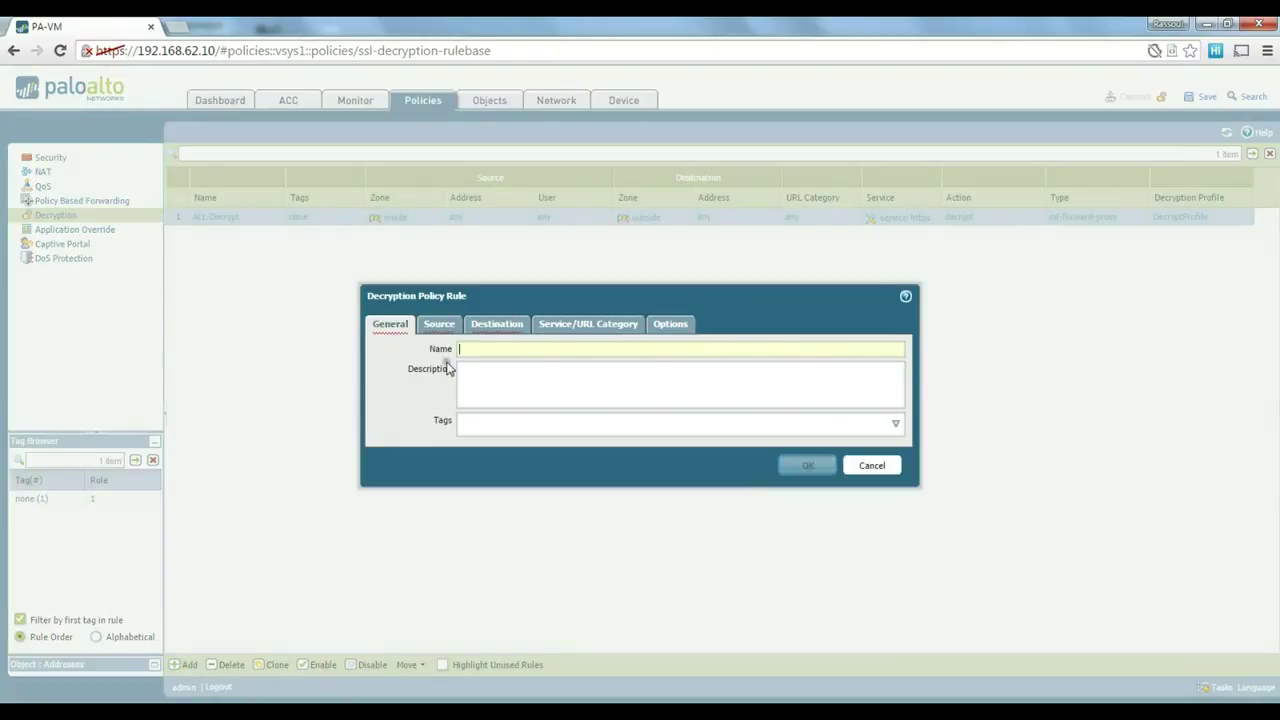
click(477, 351)
text(No-Decrypt)
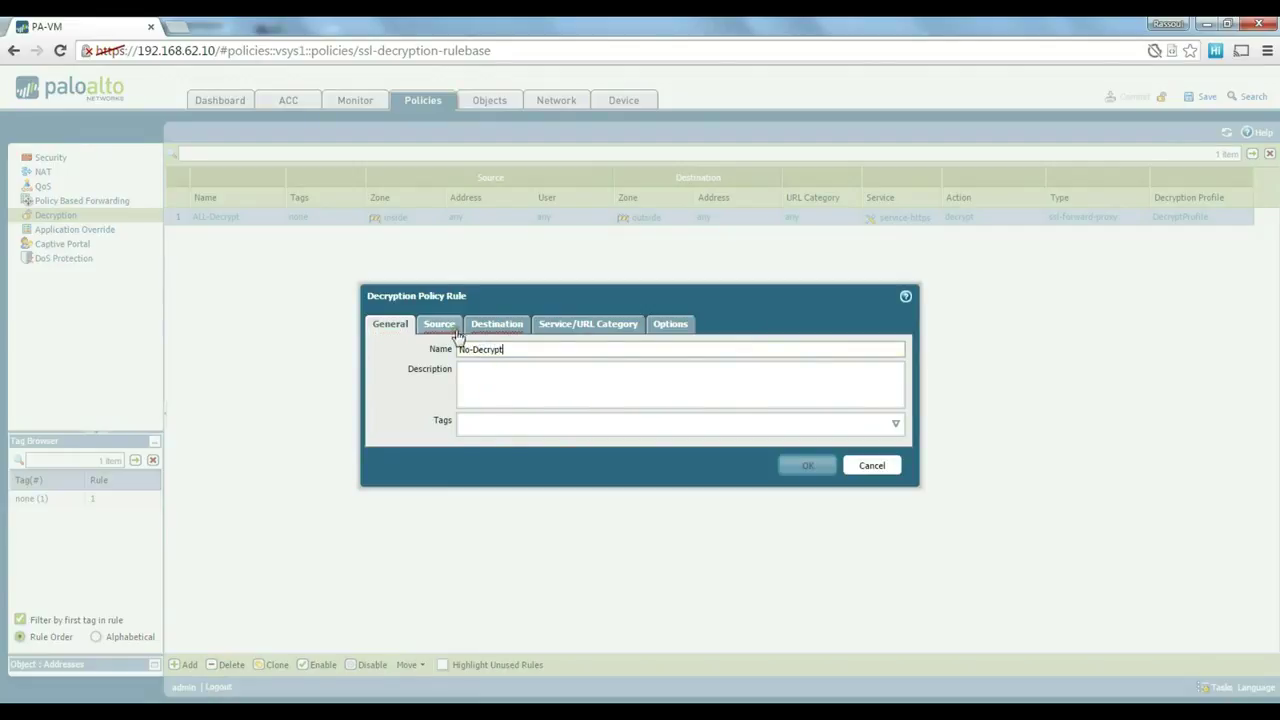
Step: Set the rule's source zone to inside and its destination zone to outside
click(438, 324)
click(395, 519)
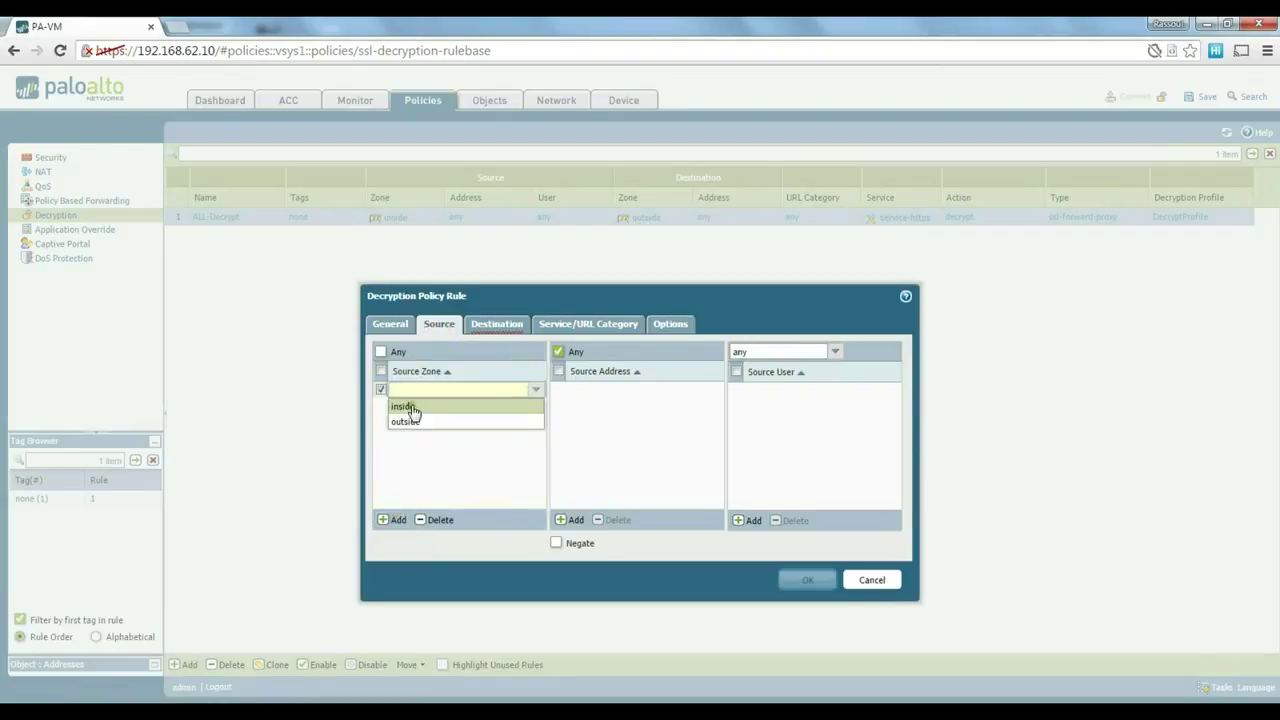
click(411, 407)
click(418, 436)
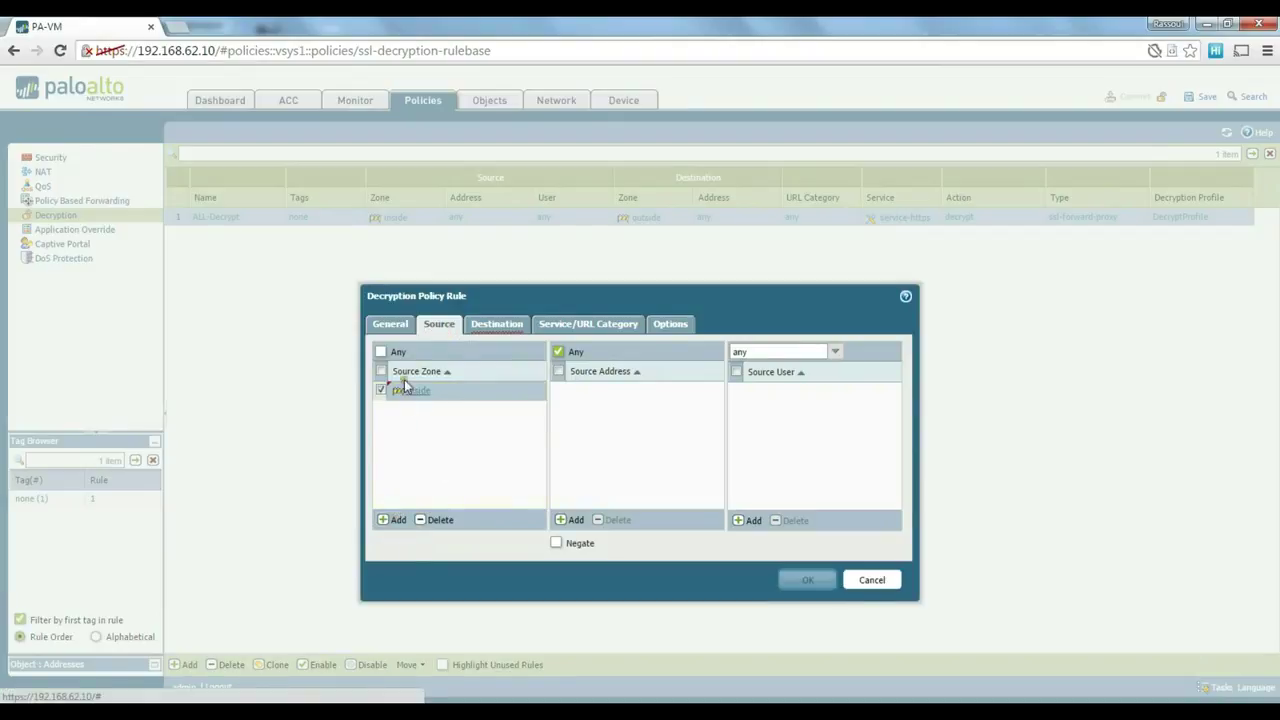
click(497, 324)
click(395, 519)
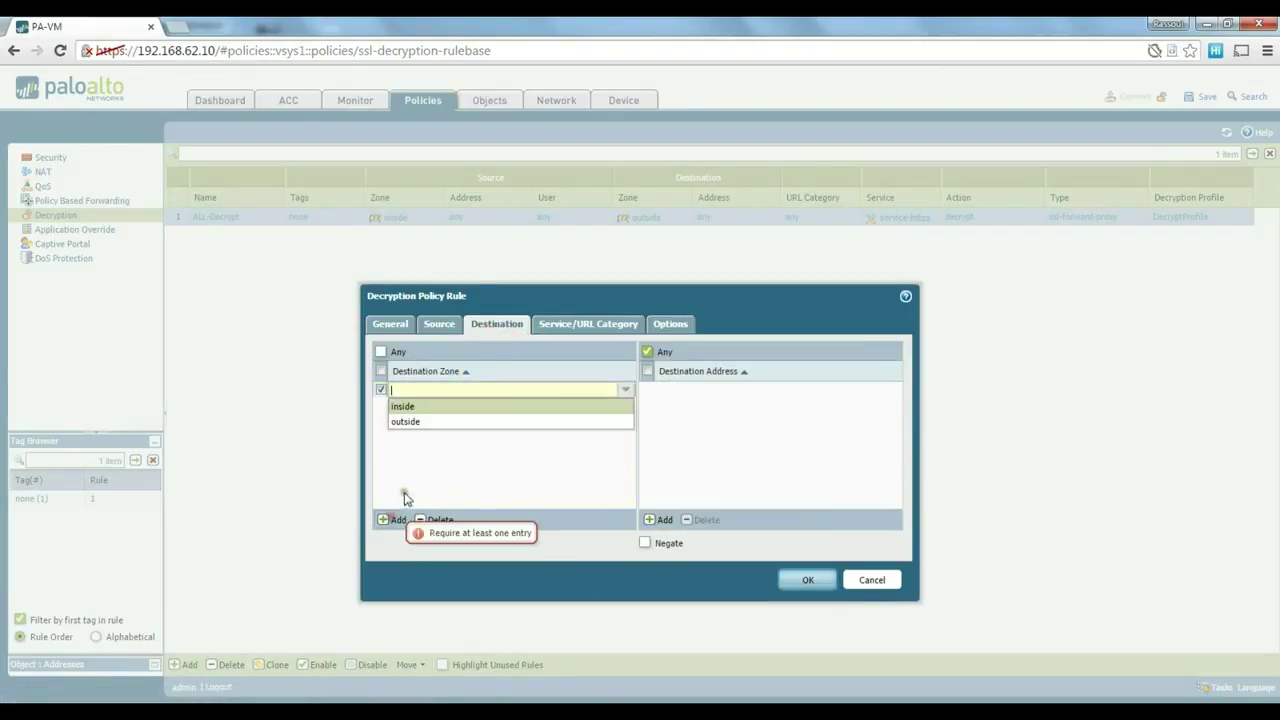
click(419, 426)
click(437, 452)
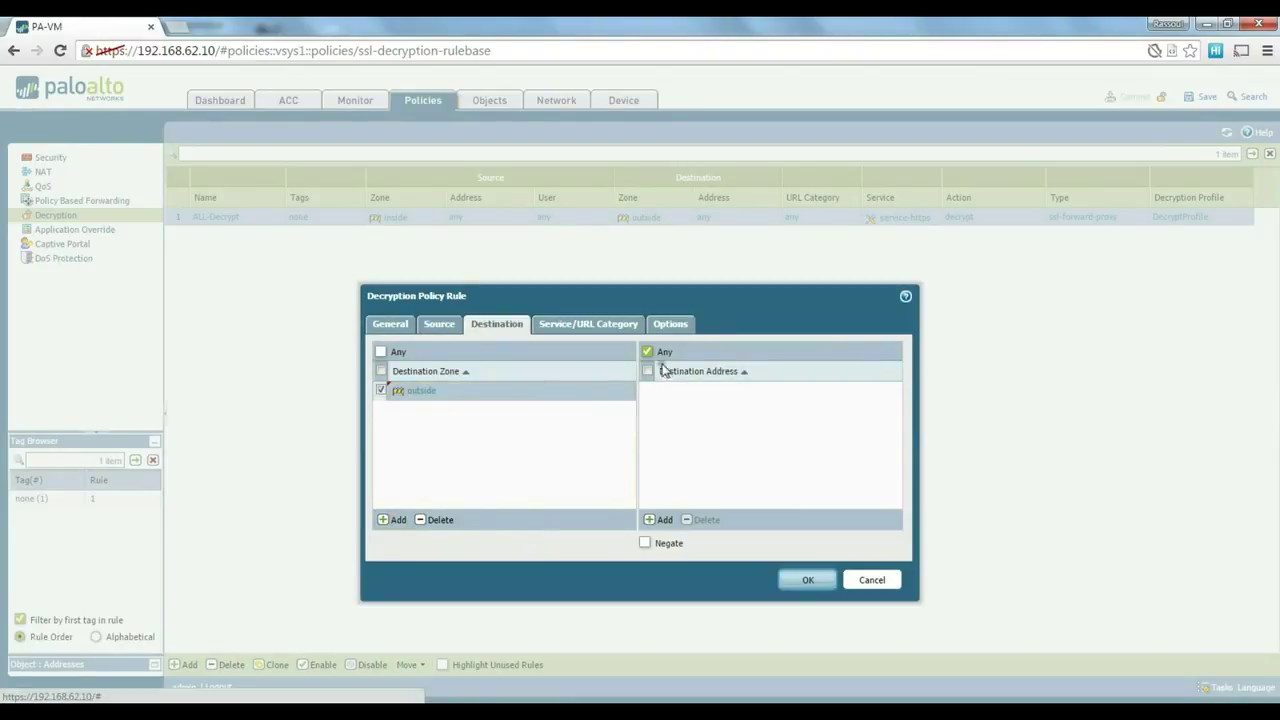
Step: Add the URL categories financial-services, shopping and health-and-medicine to the No-Decrypt rule
click(600, 324)
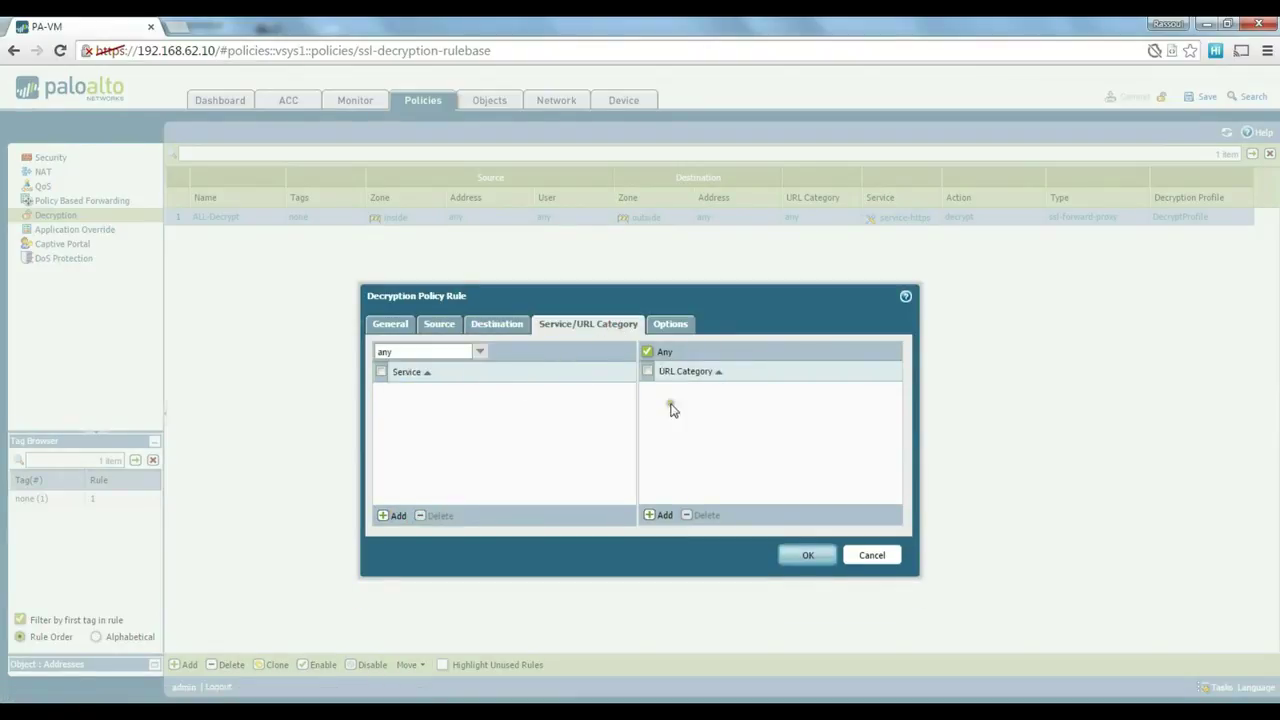
click(659, 519)
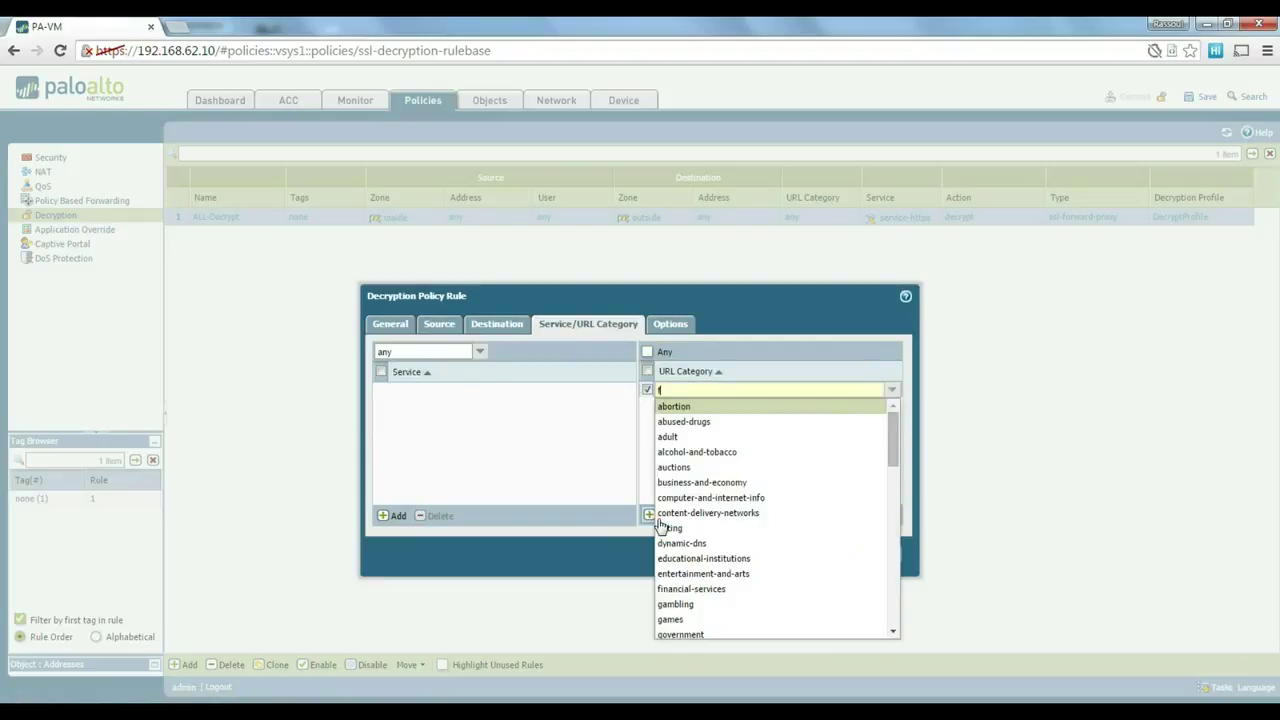
click(697, 408)
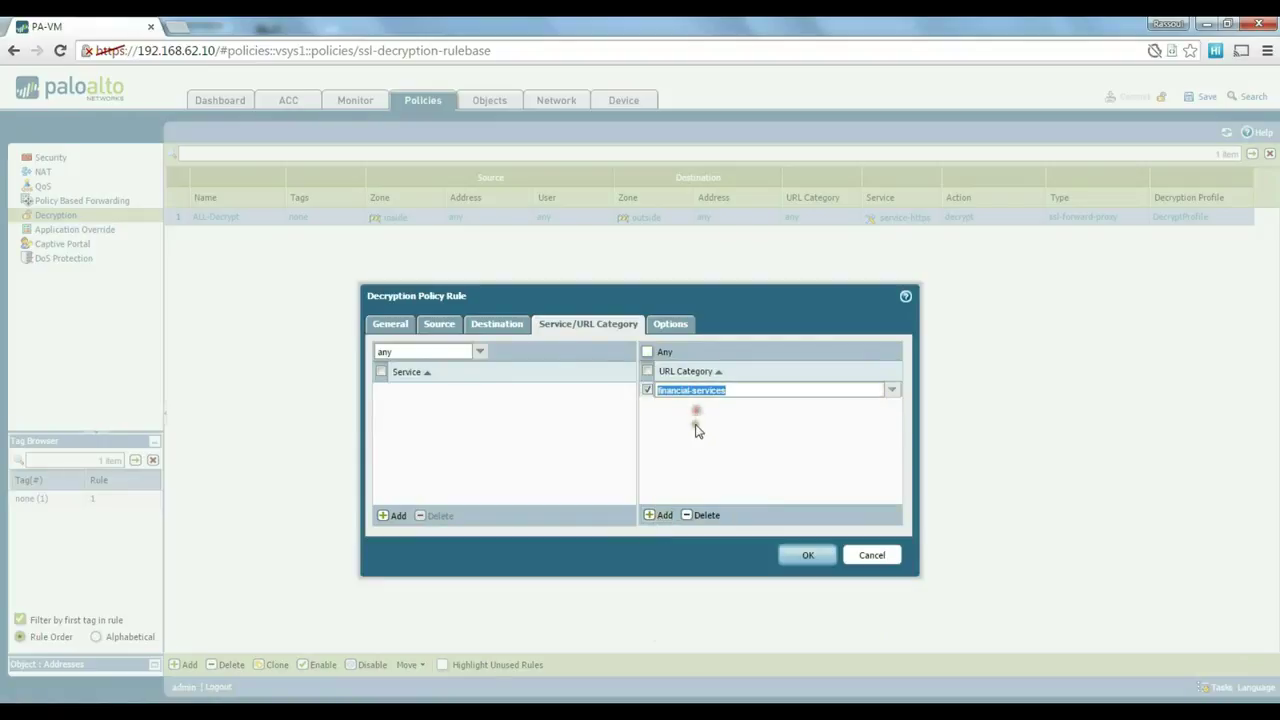
click(661, 516)
text(shop)
click(689, 428)
click(656, 516)
text(heal)
click(690, 438)
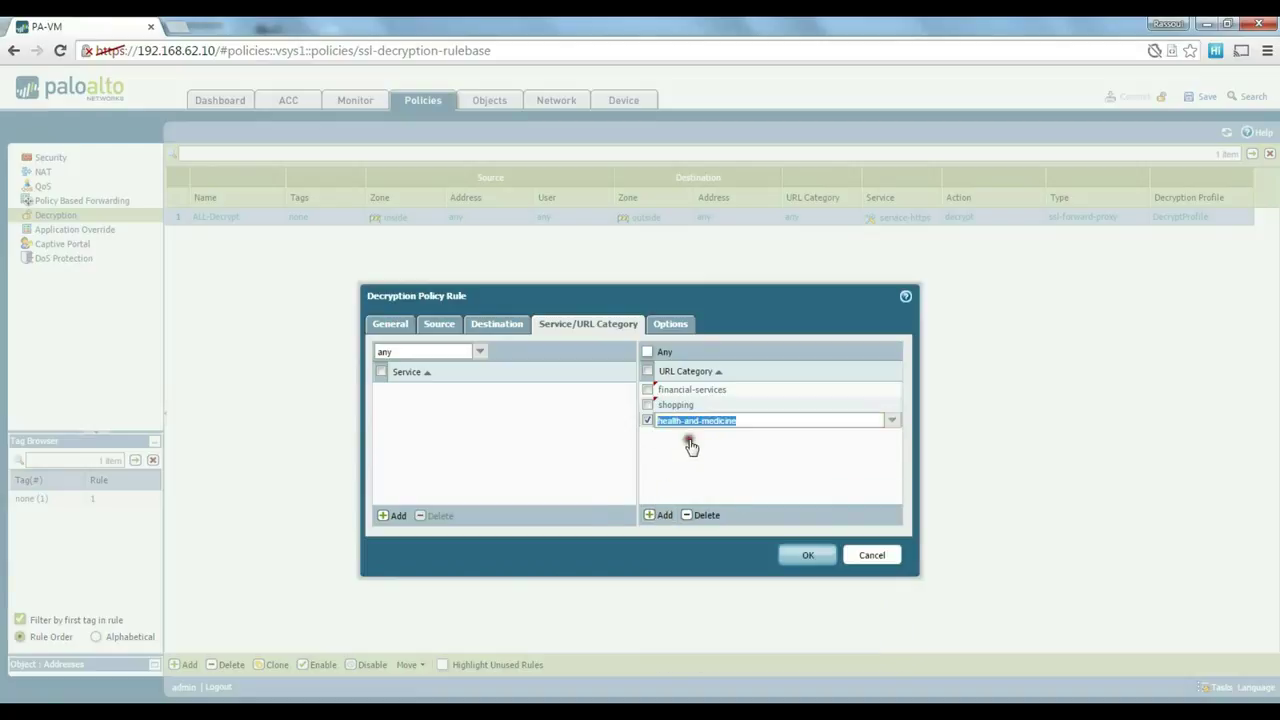
click(689, 462)
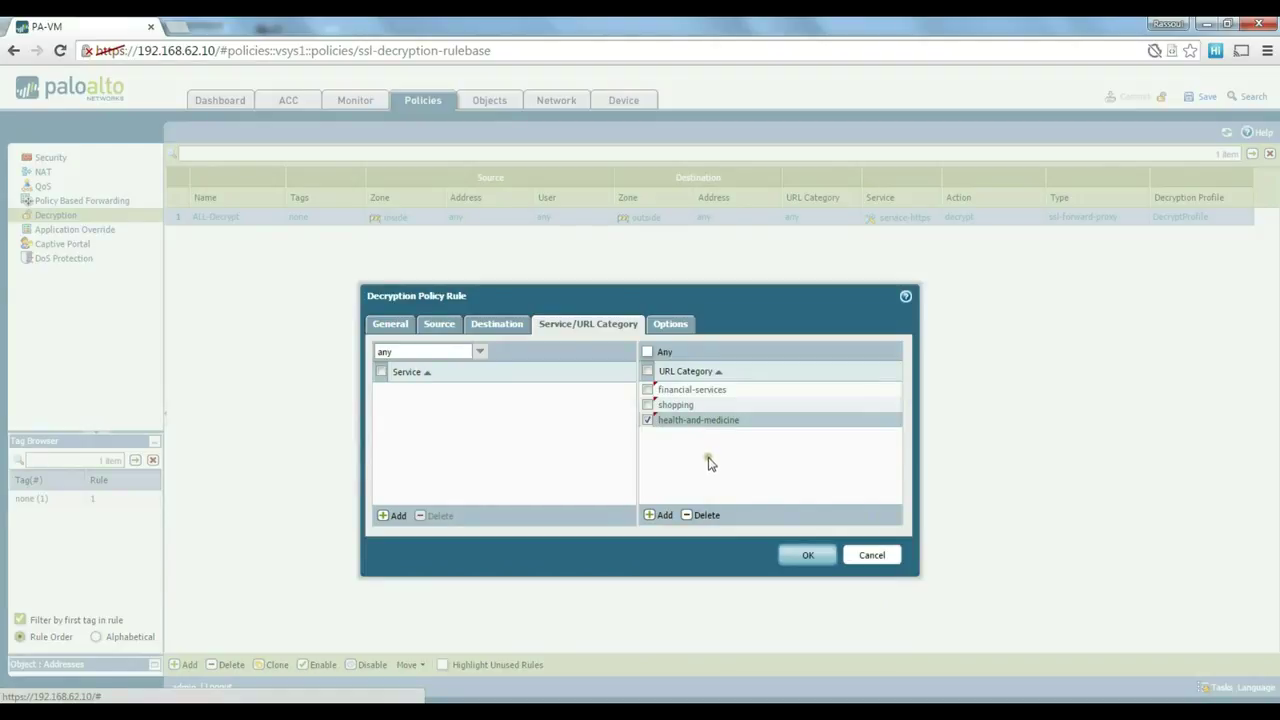
Step: Save the rule with the No Decrypt action and no decryption profile, and move it up above ALL-Decrypt
click(672, 324)
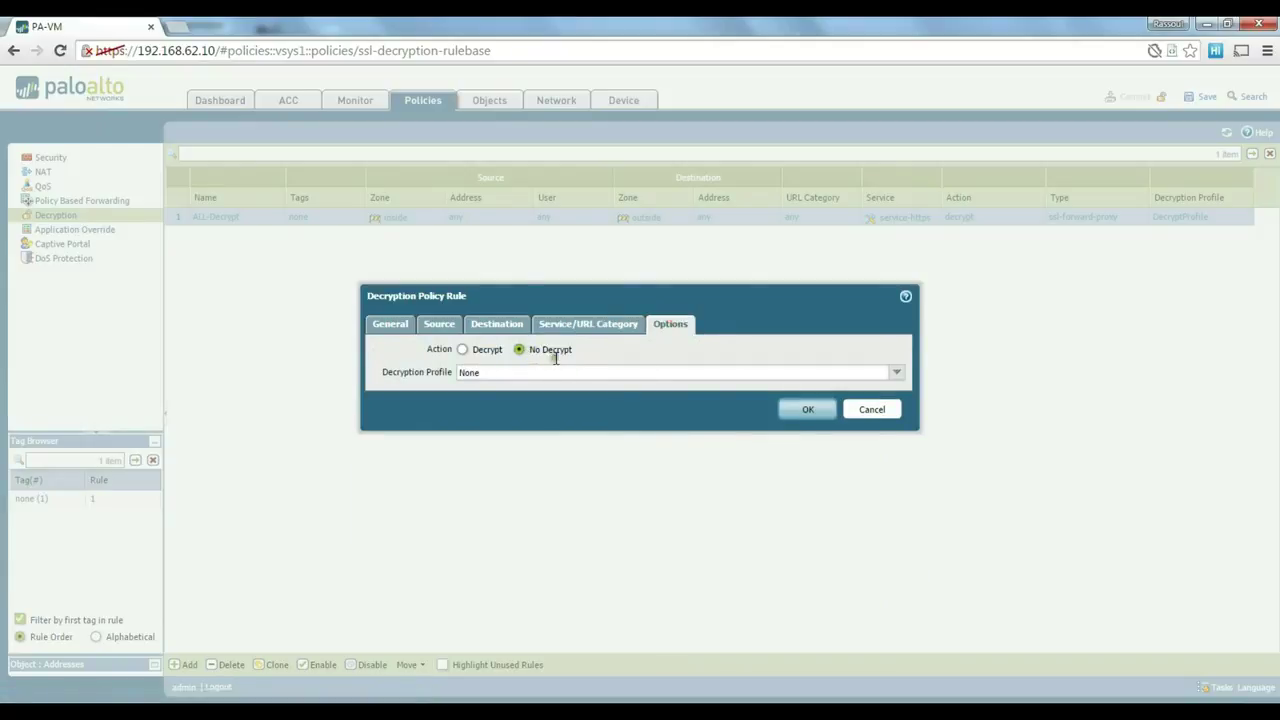
click(805, 410)
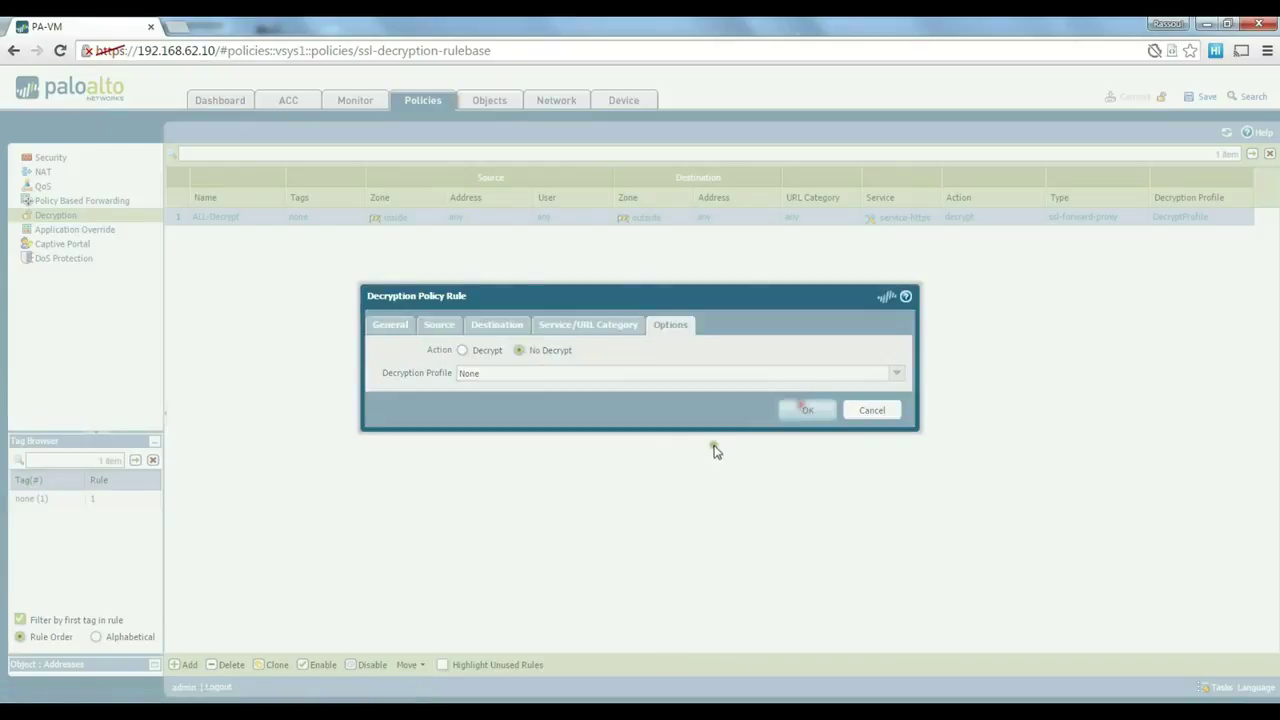
click(177, 246)
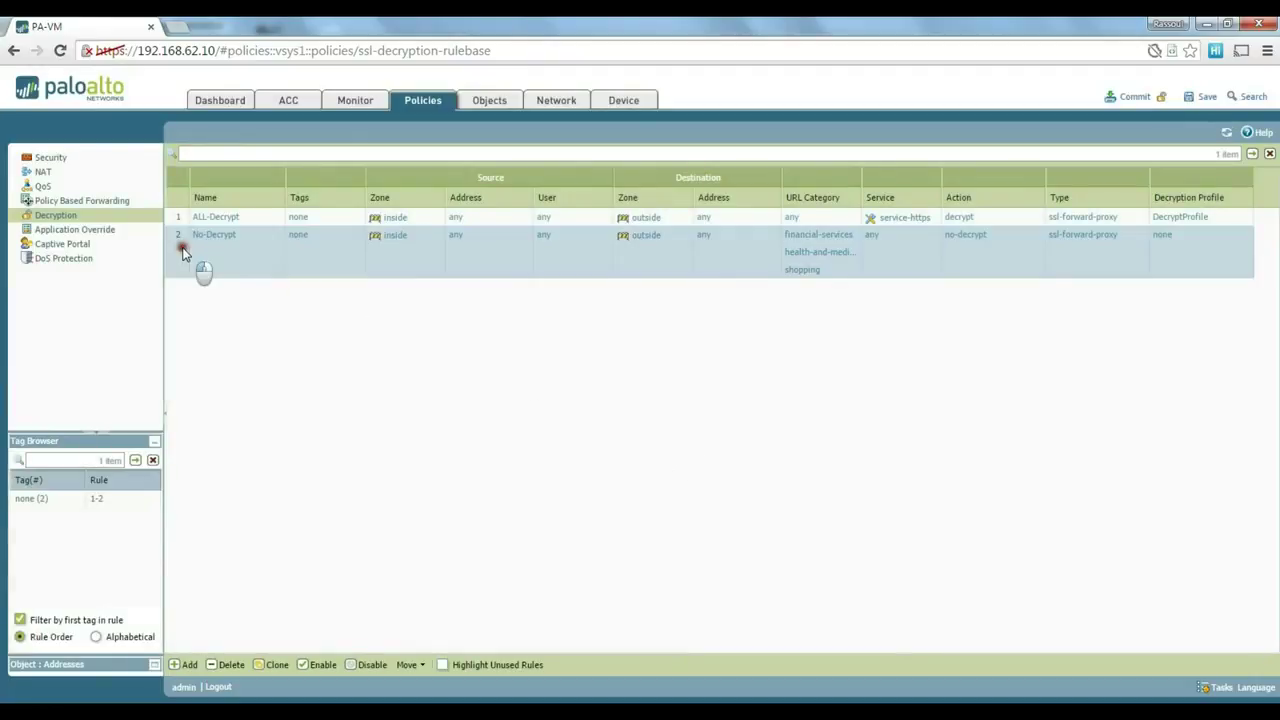
click(408, 665)
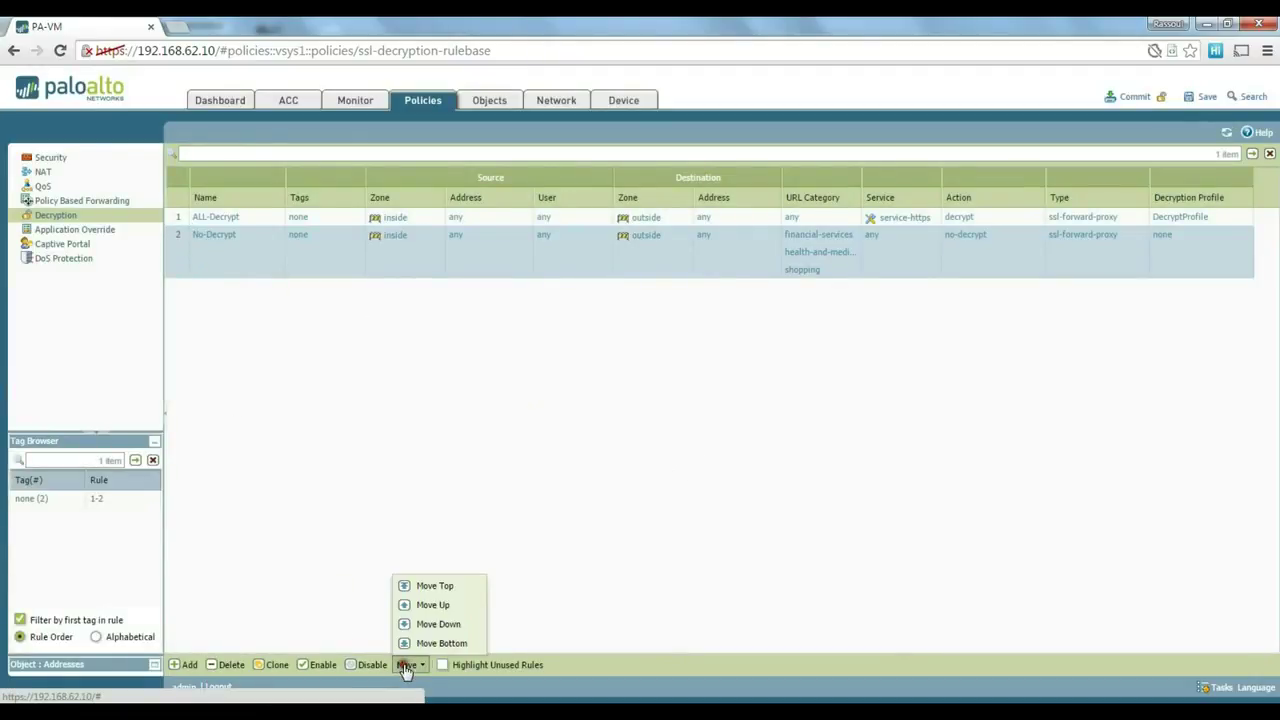
click(432, 605)
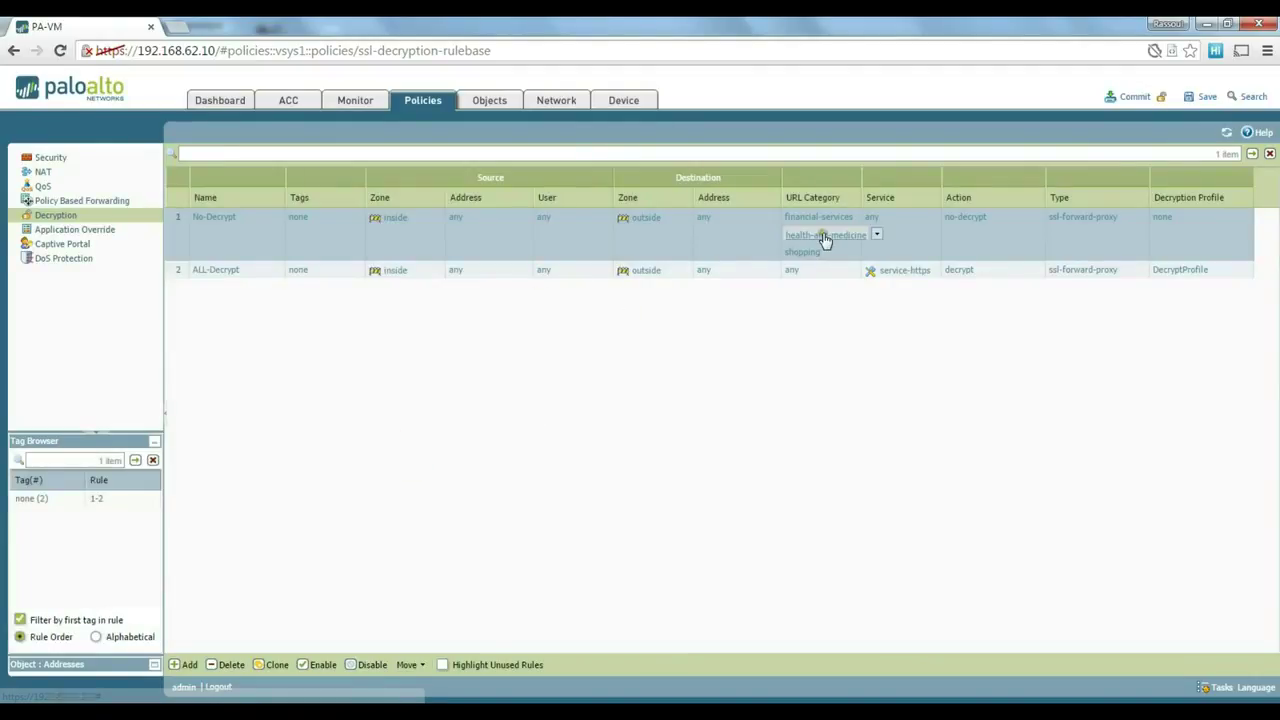
Step: Commit the device, network, policy and object configuration to the firewall and close the commit dialog
click(1138, 98)
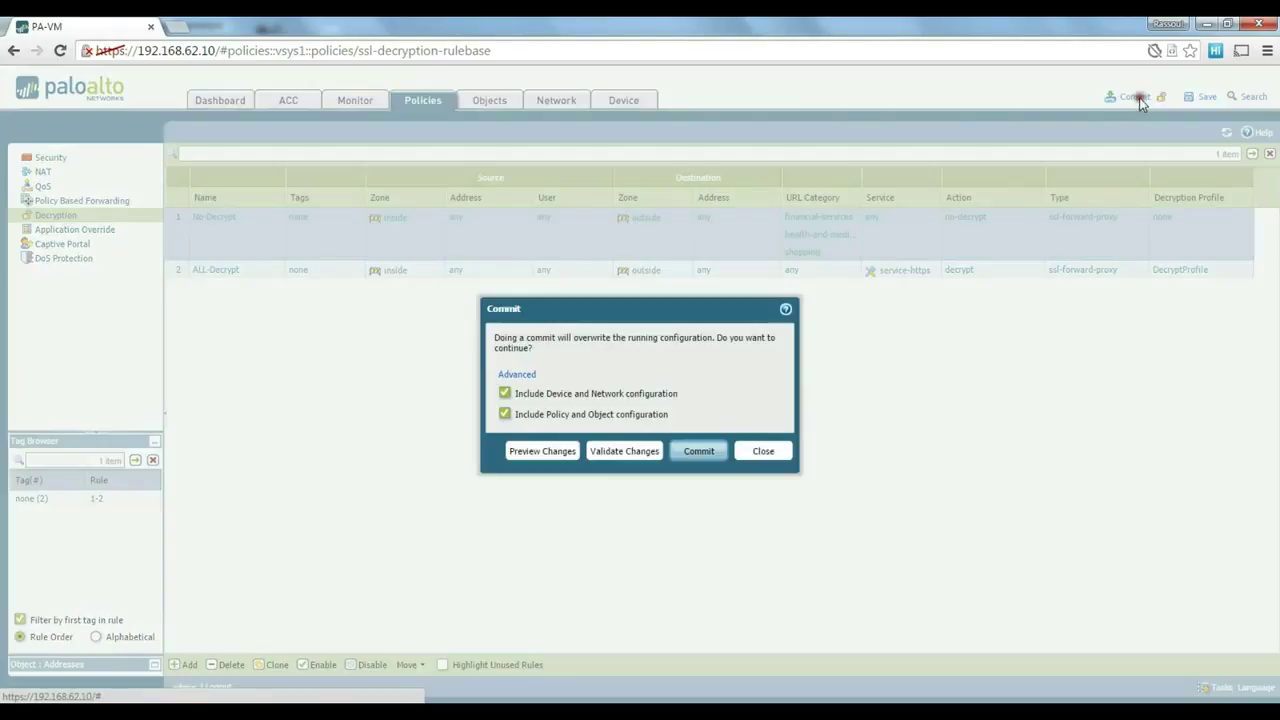
click(696, 452)
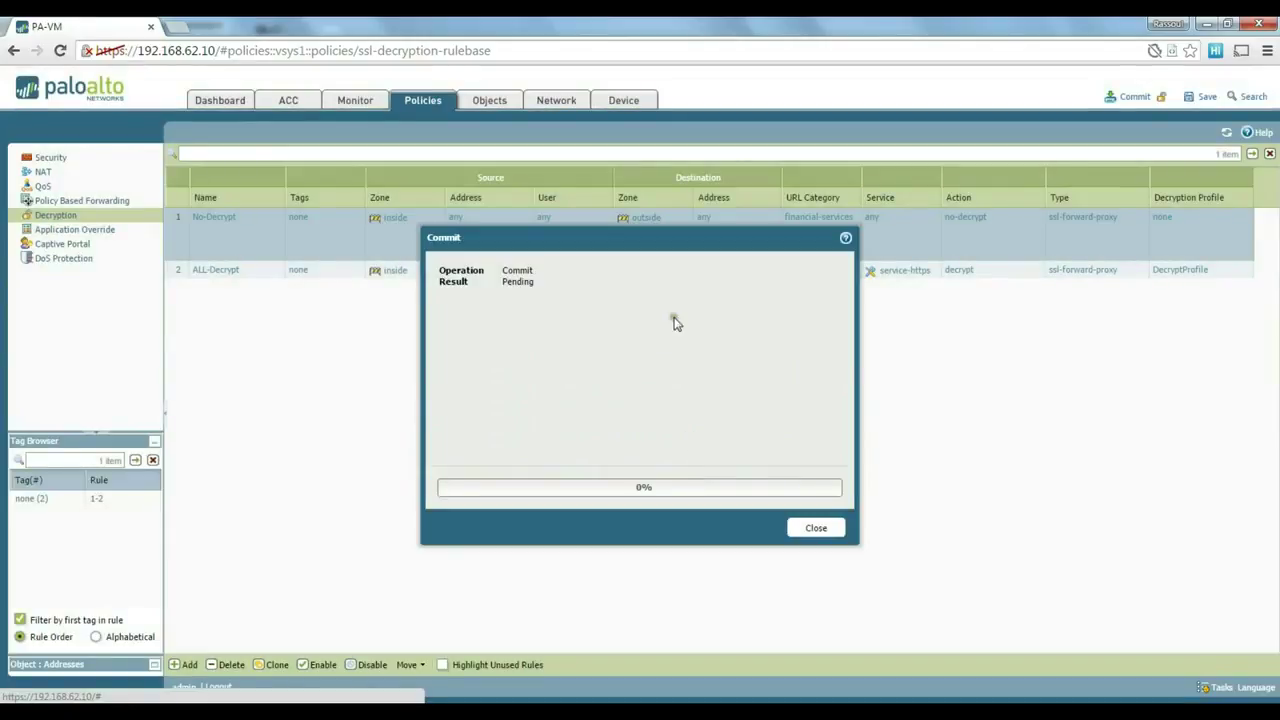
drag(669, 246, 665, 283)
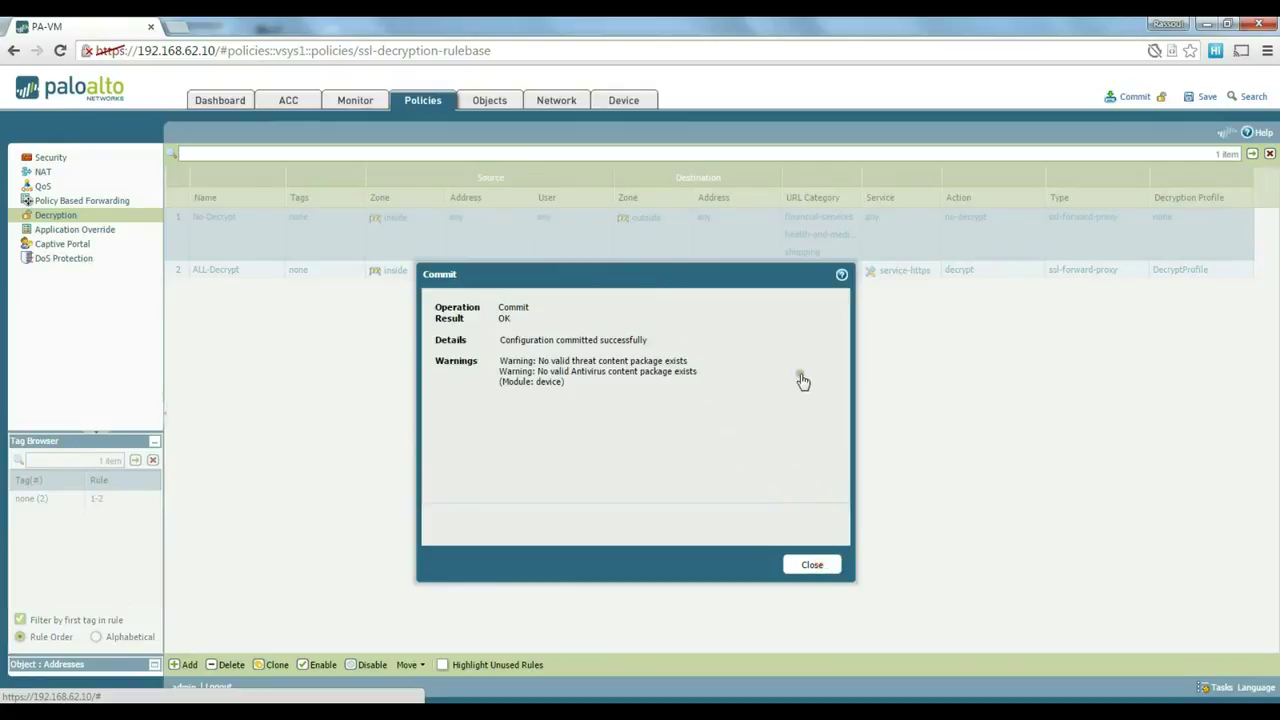
click(815, 566)
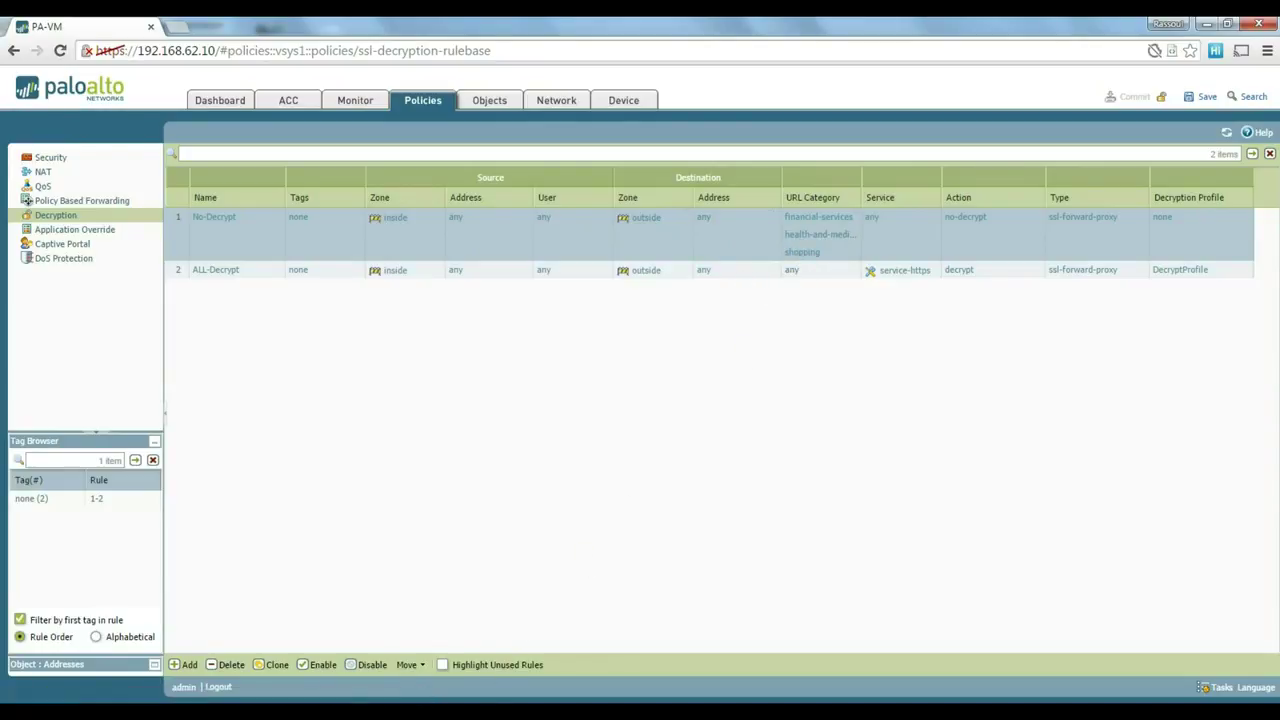
Step: Switch to the Windows XP virtual machine in VMware Workstation and open the PayPal site in a new browser tab
mouse_move(579, 700)
click(709, 638)
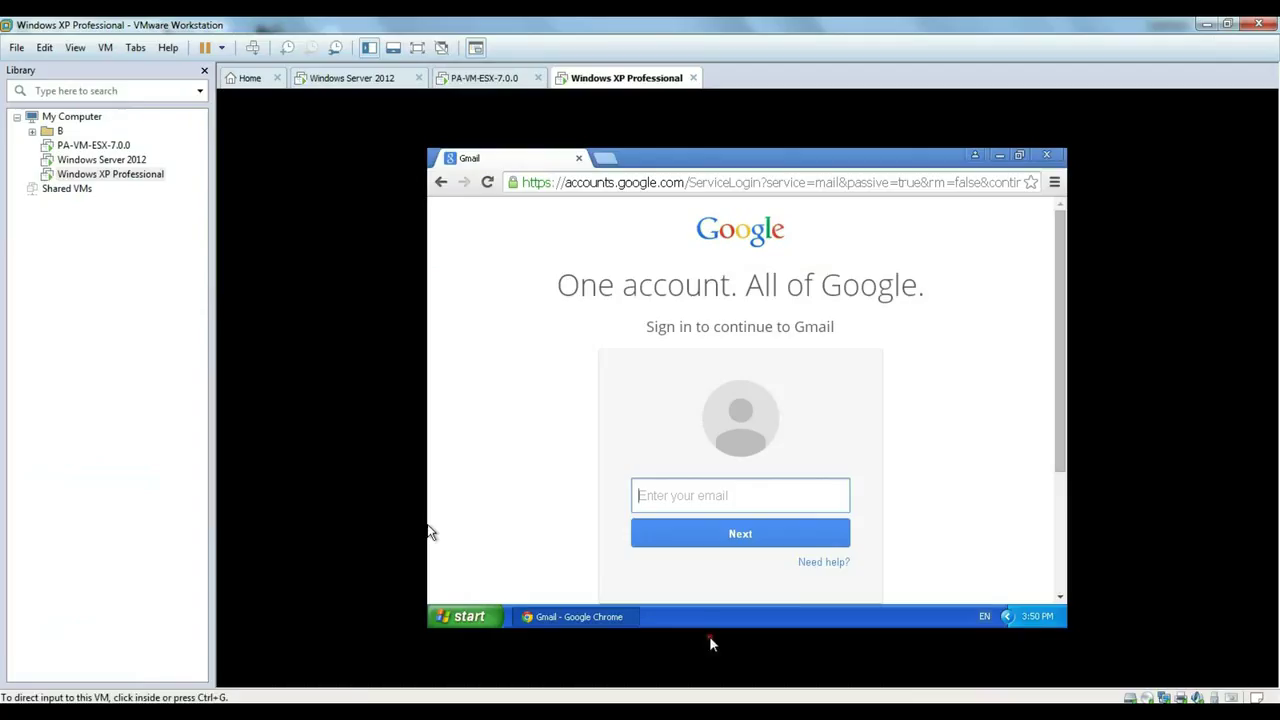
click(605, 159)
text(payp)
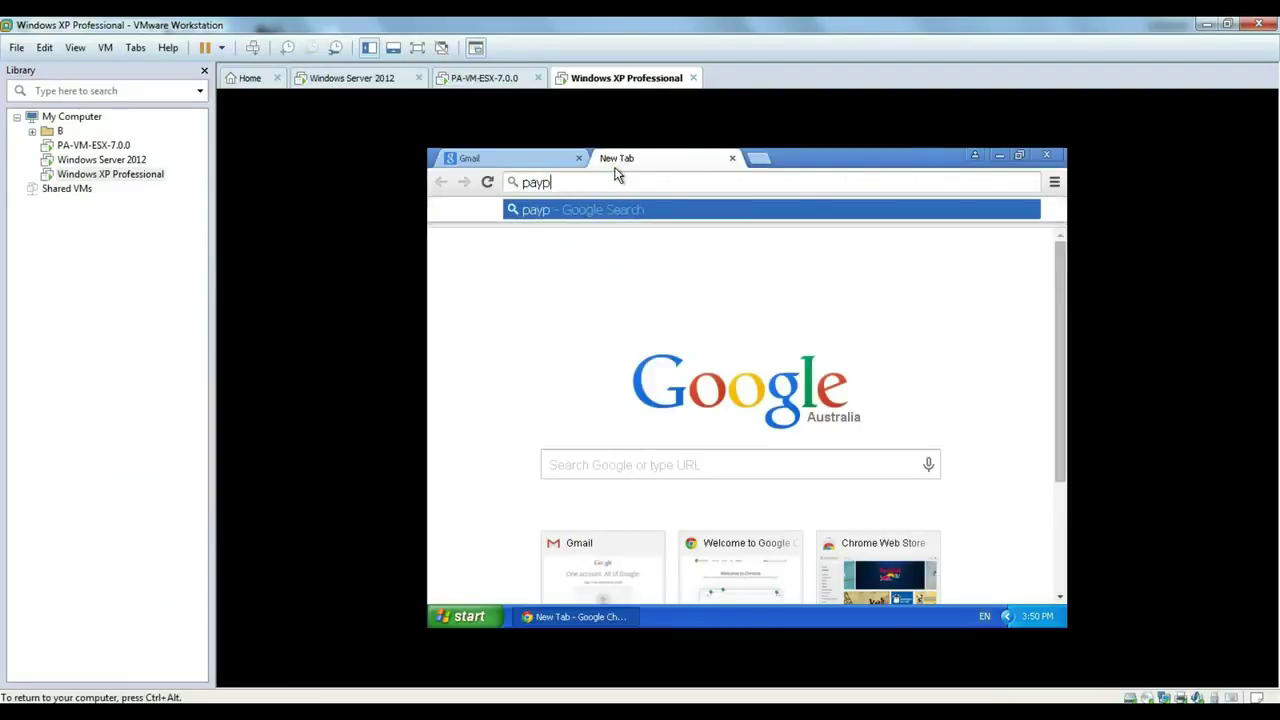
text(al)
key(ctrl+Return)
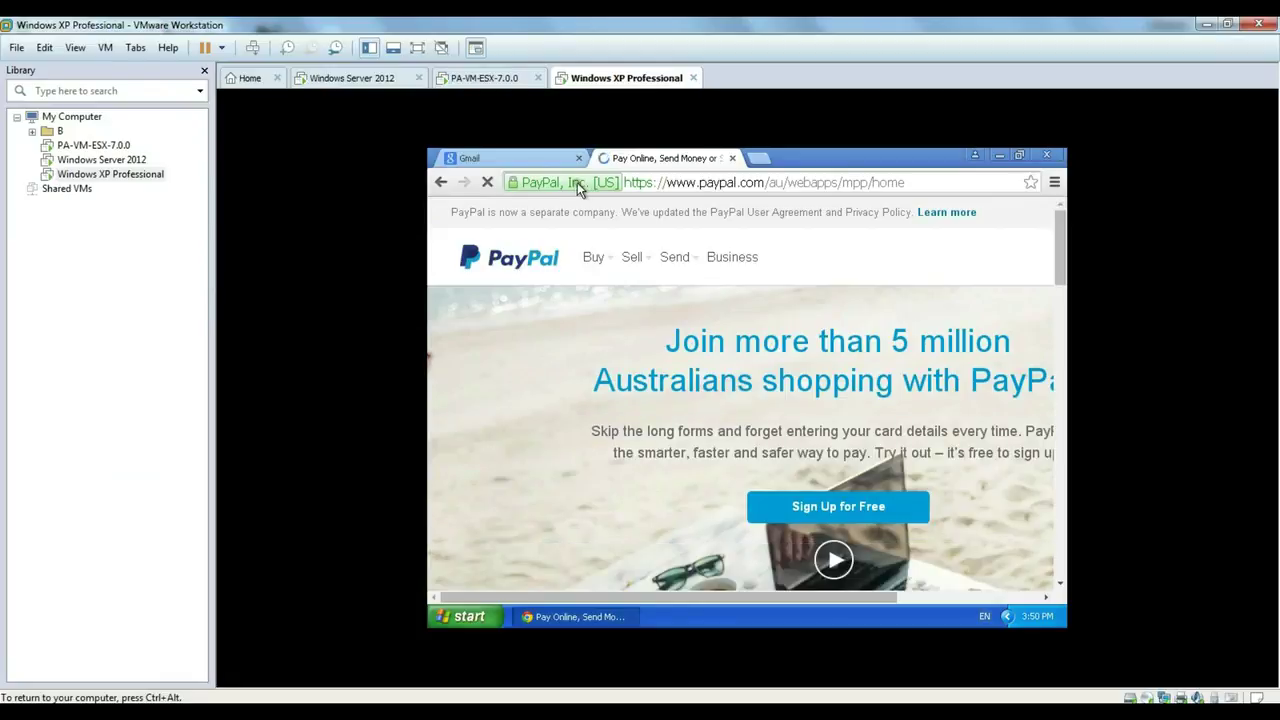
Step: Examine the issuer of the PayPal site's certificate and close the certificate window
click(577, 182)
click(612, 255)
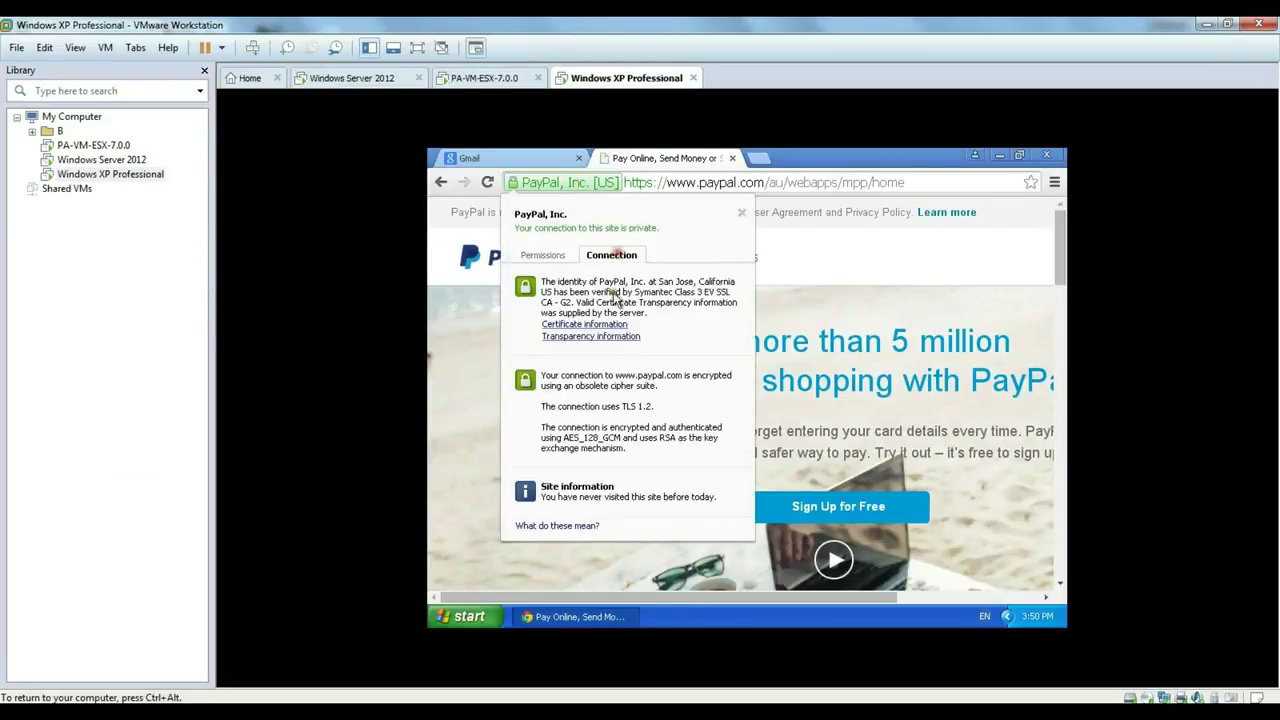
click(608, 328)
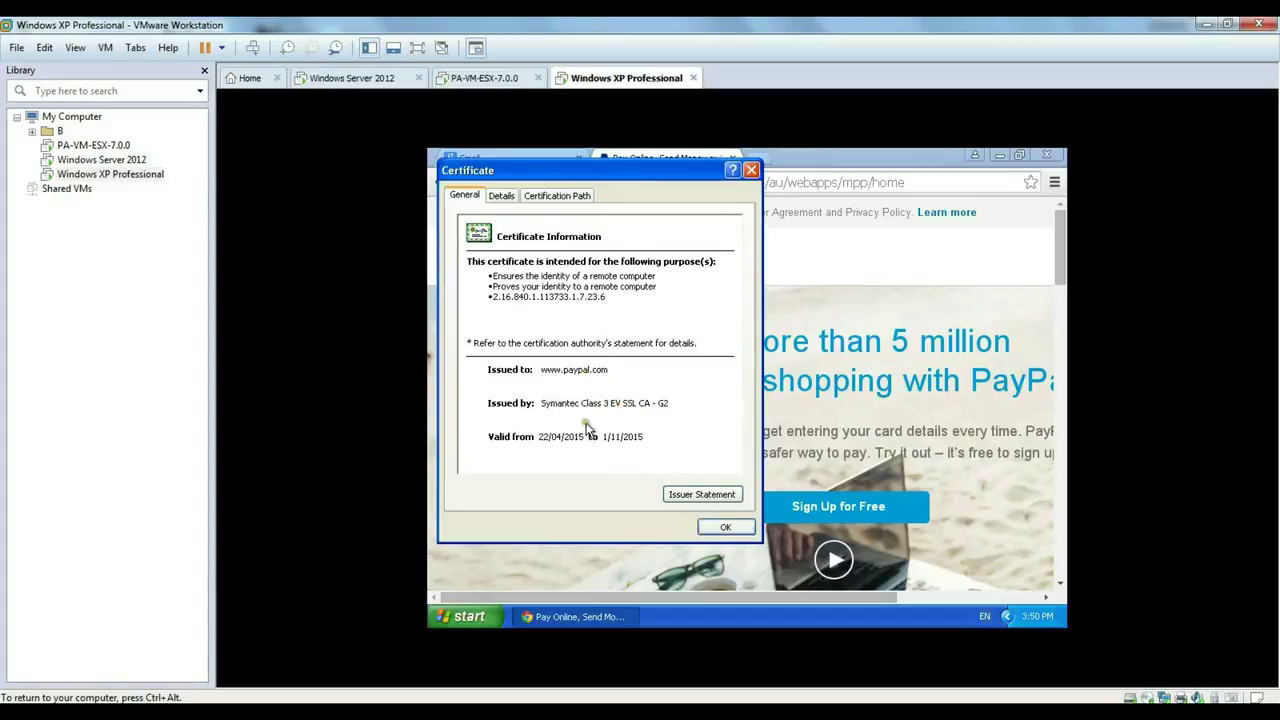
click(715, 527)
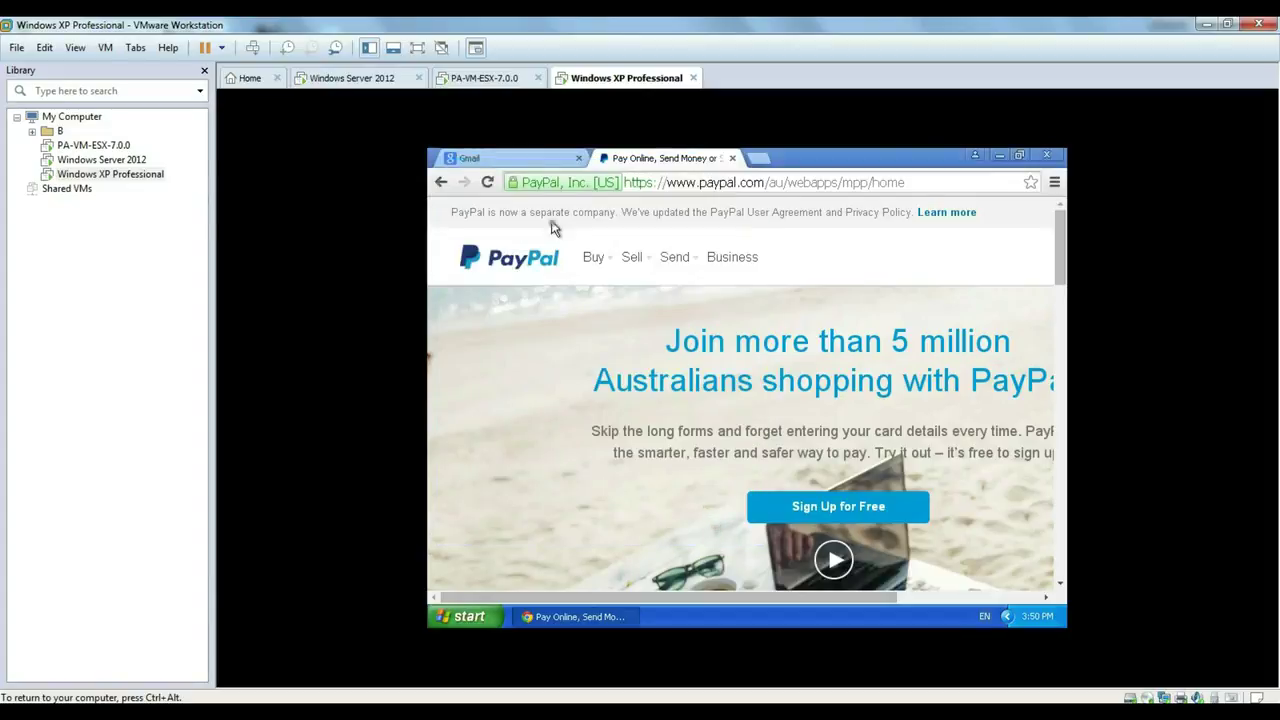
Step: Examine the issuer of the Gmail page's certificate for comparison and return to the firewall's decryption rules in the host's Chrome
click(519, 160)
click(513, 182)
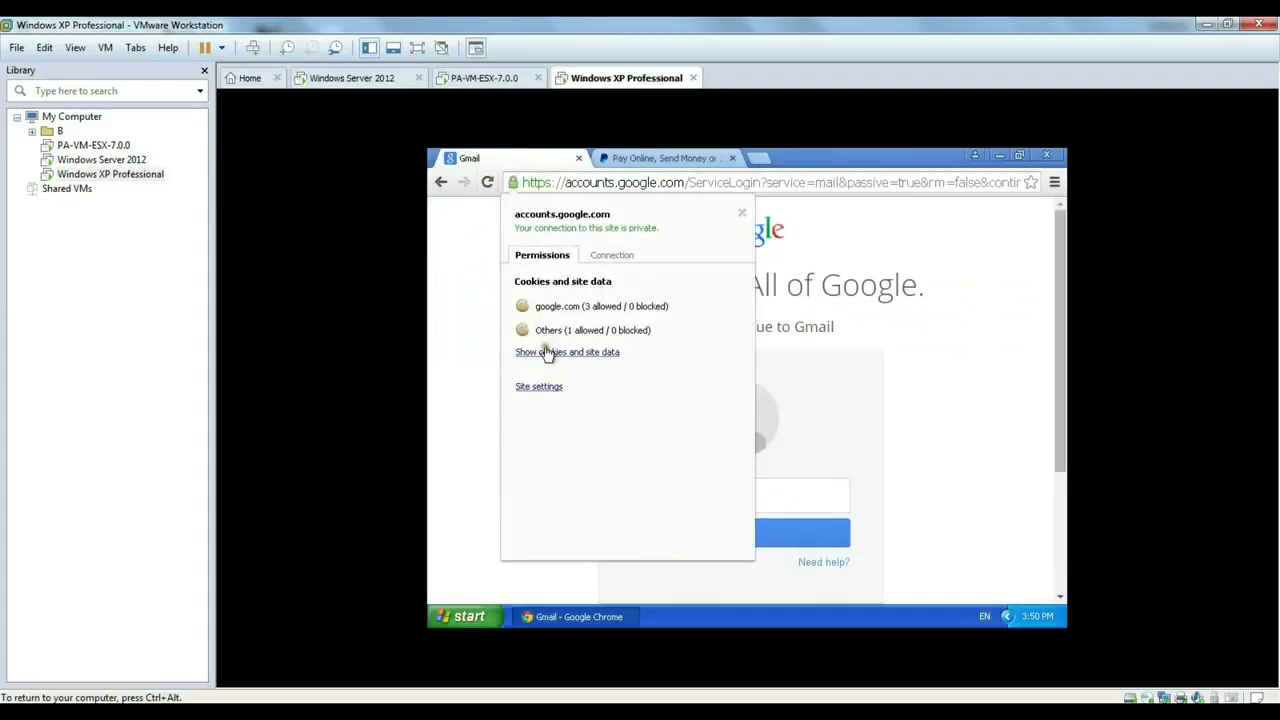
click(611, 256)
click(586, 324)
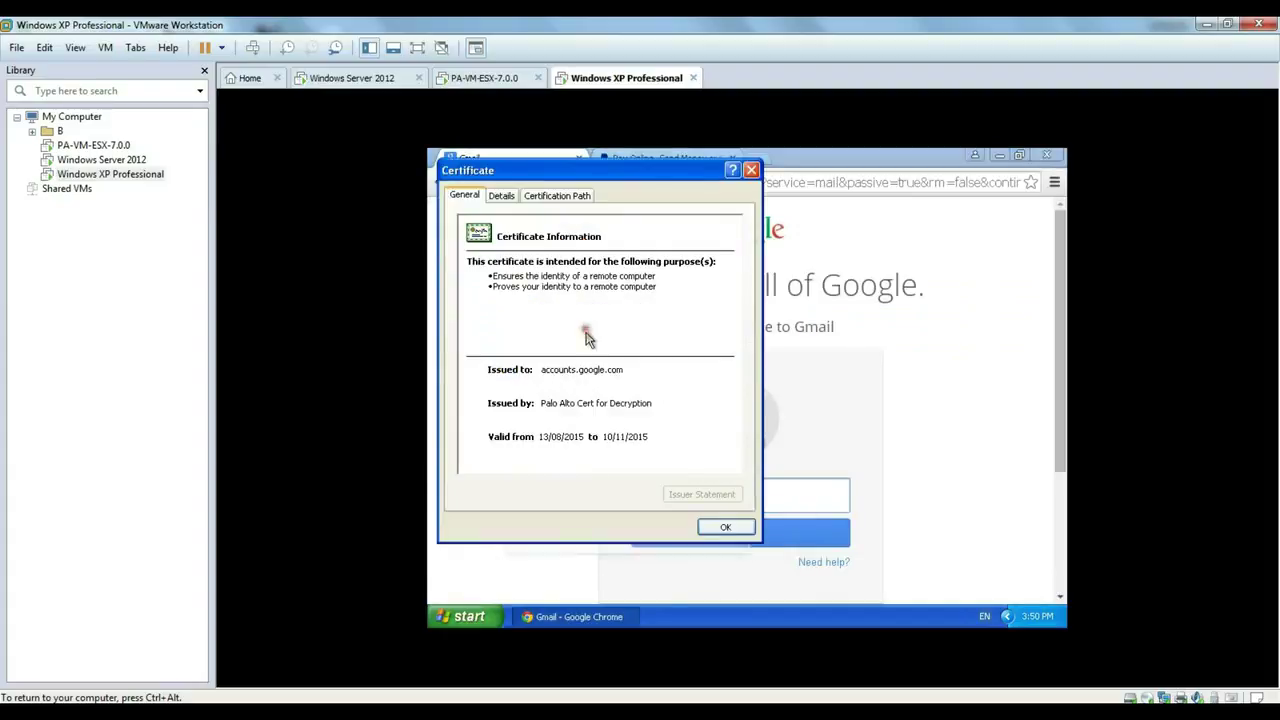
click(718, 528)
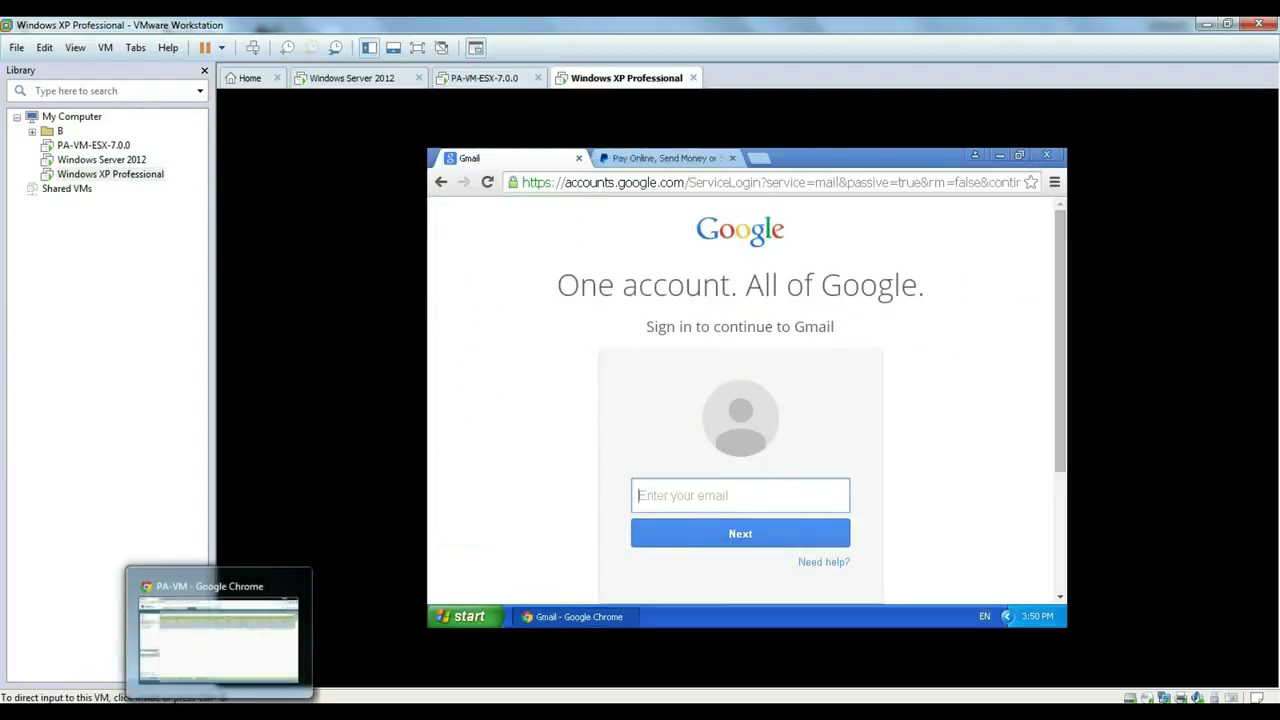
click(219, 712)
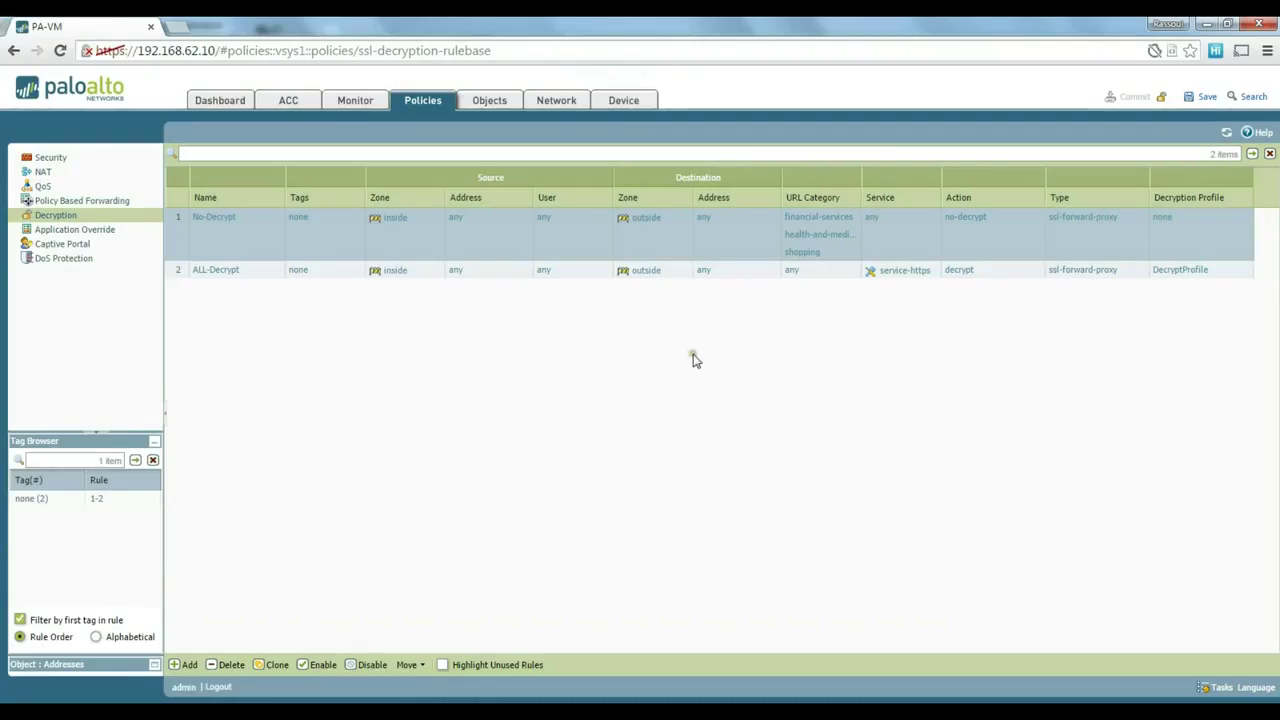